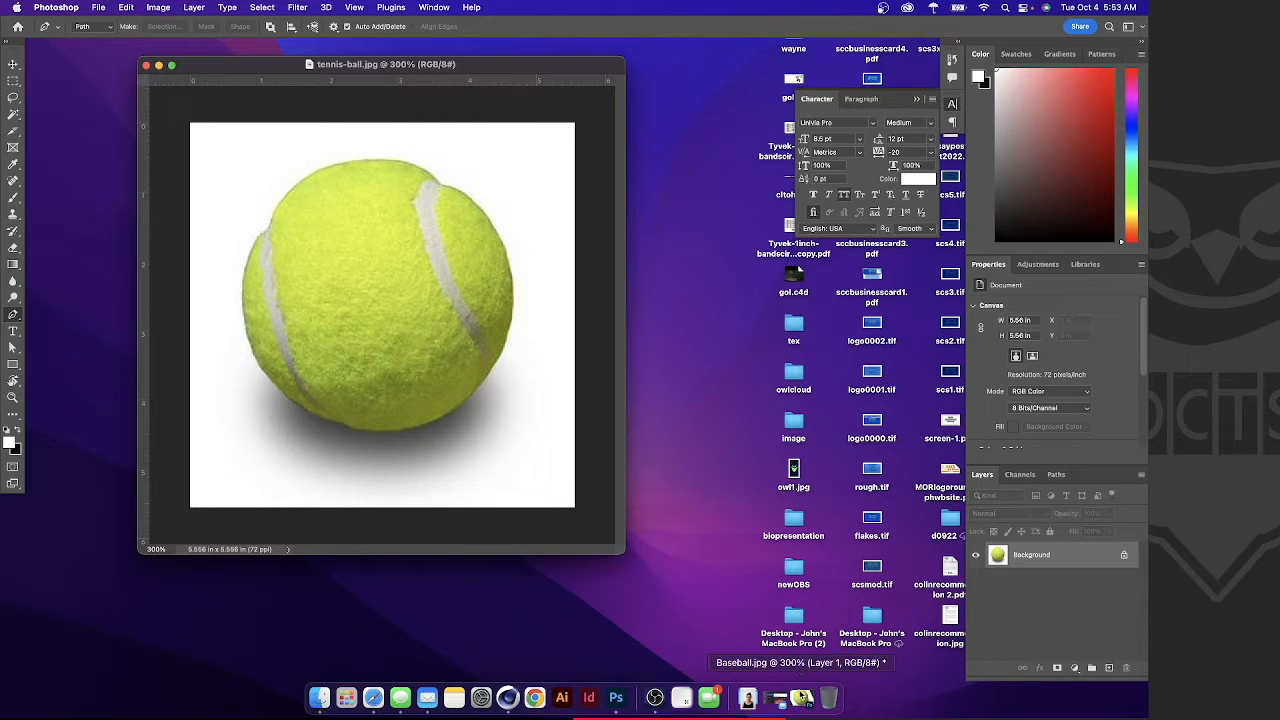
Restore the minimized Baseball.jpg document, check Layer 1's visibility, and place its window over tennis-ball.jpg at 100% zoom.
{"action": "left_click", "coordinate": [800, 696]}
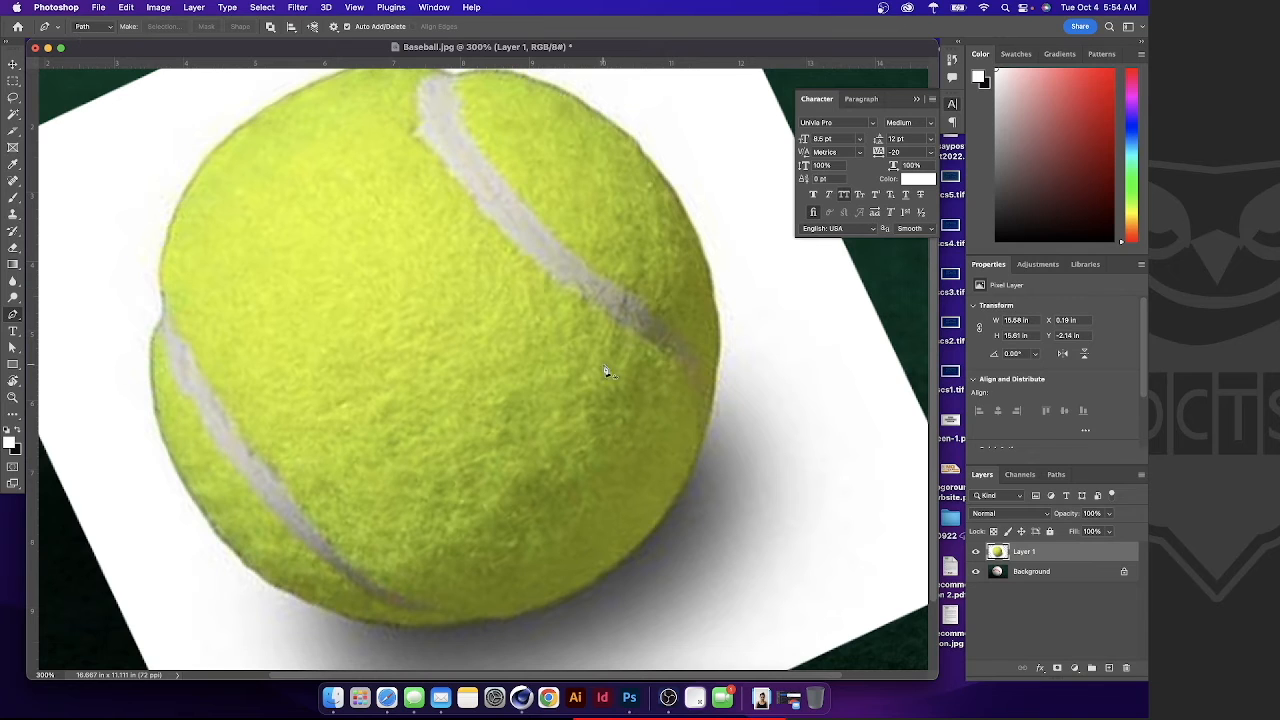
{"action": "left_click", "coordinate": [975, 552]}
{"action": "left_click", "coordinate": [975, 552]}
{"action": "key", "text": "super+1"}
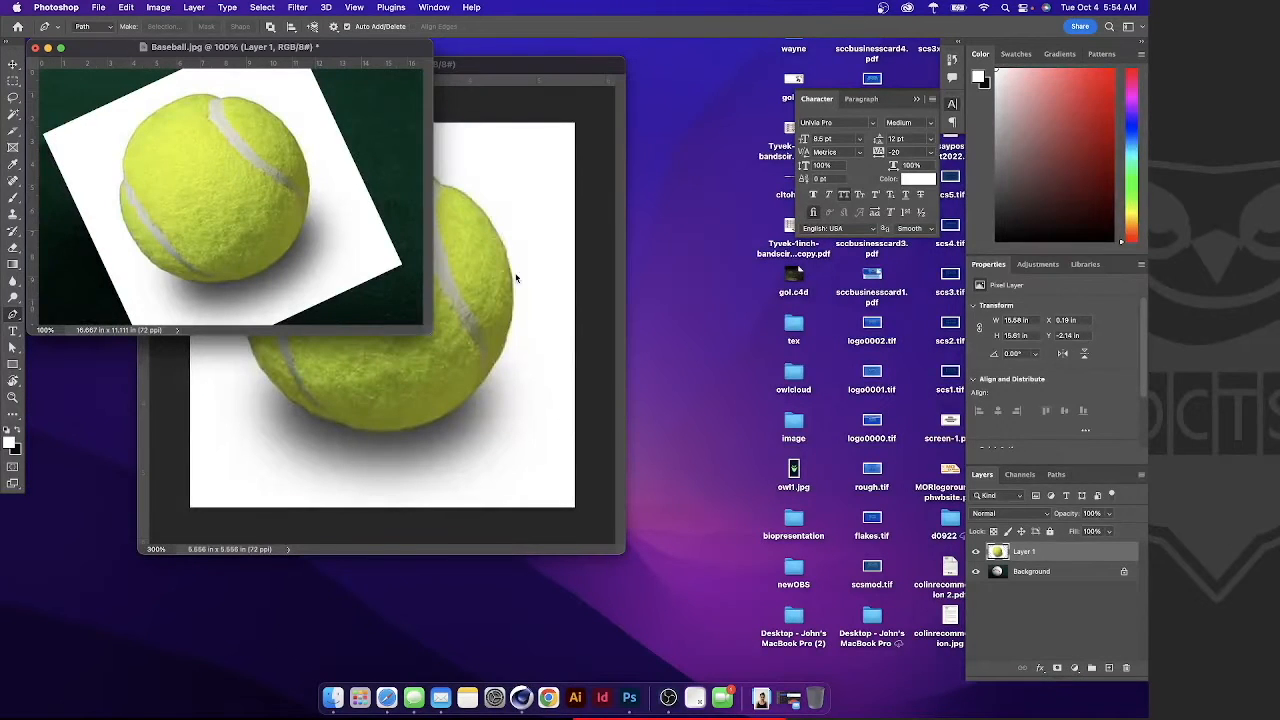
{"action": "left_click_drag", "start_coordinate": [386, 56], "coordinate": [581, 156]}
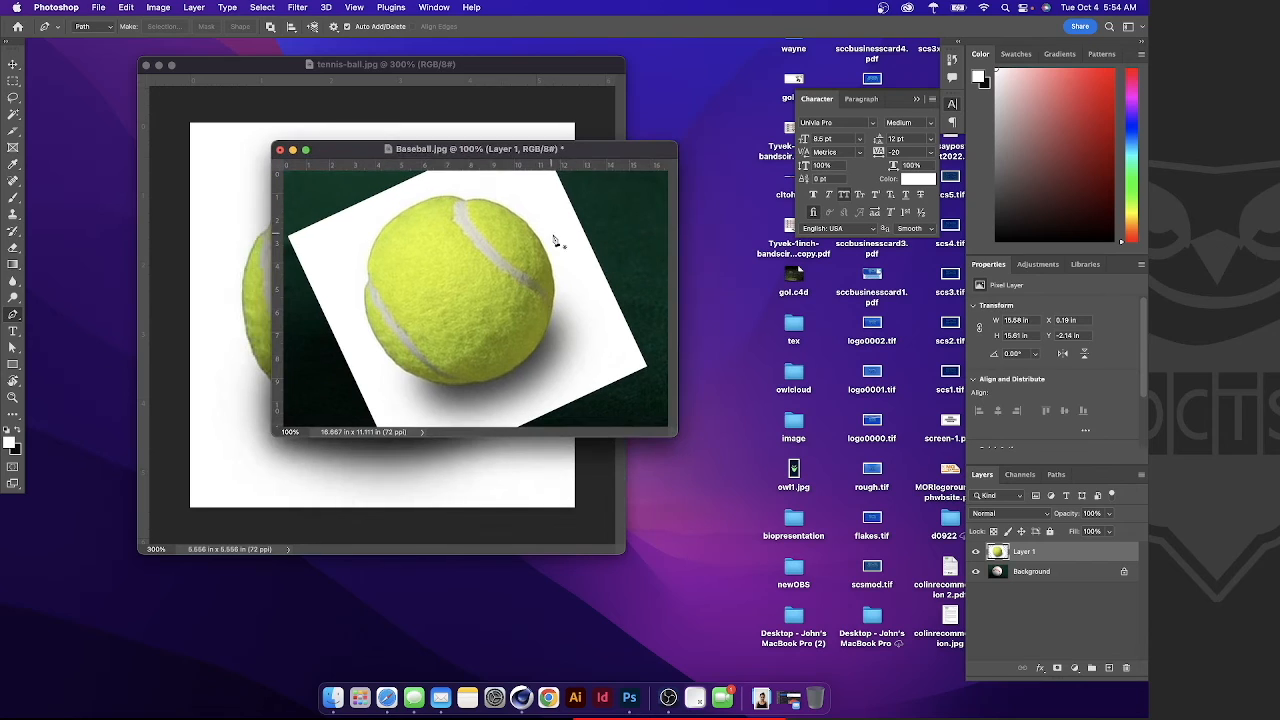
Free Transform Layer 1, moving the tennis ball slightly and rotating it to about 0.53°.
{"action": "left_click", "coordinate": [12, 65]}
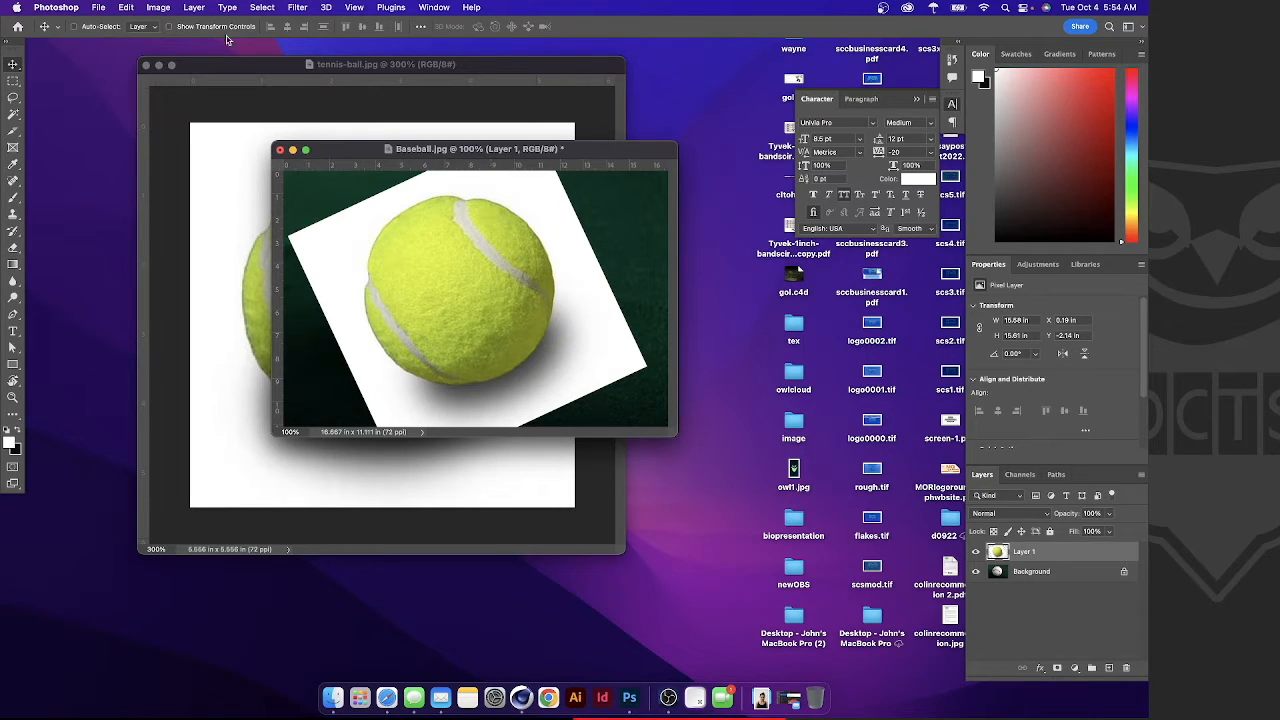
{"action": "left_click", "coordinate": [130, 7]}
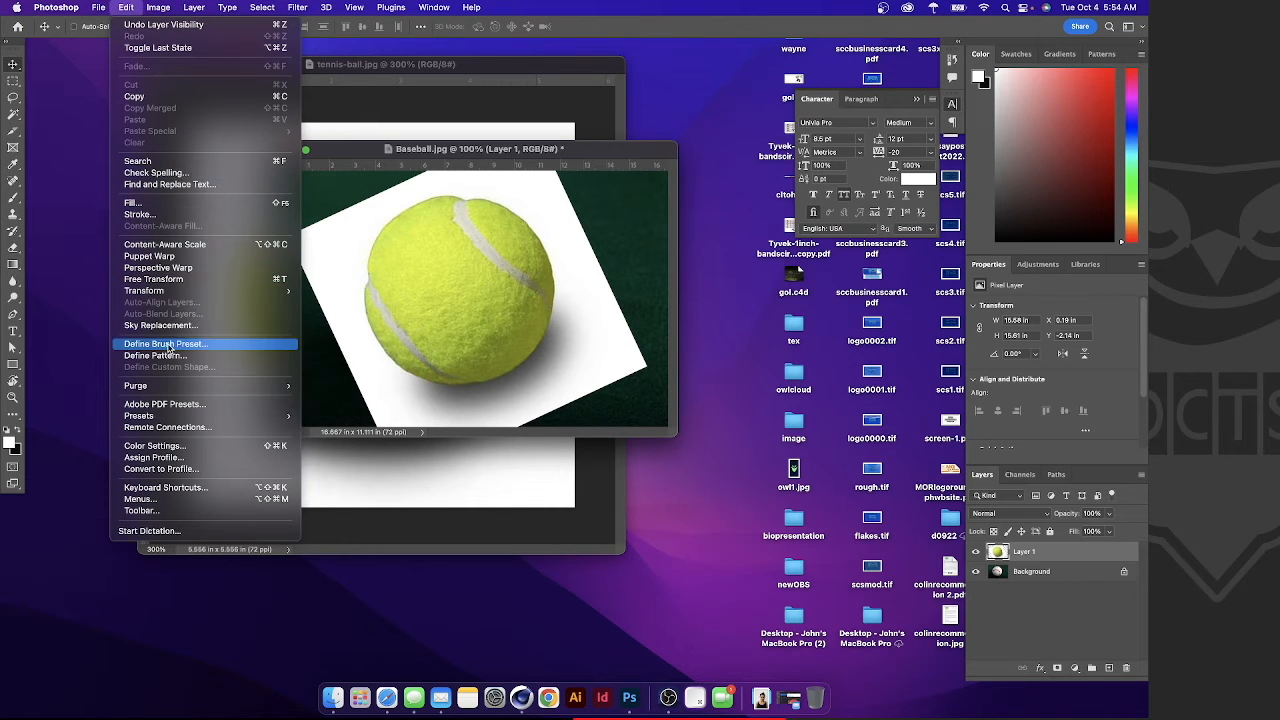
{"action": "mouse_move", "coordinate": [168, 289]}
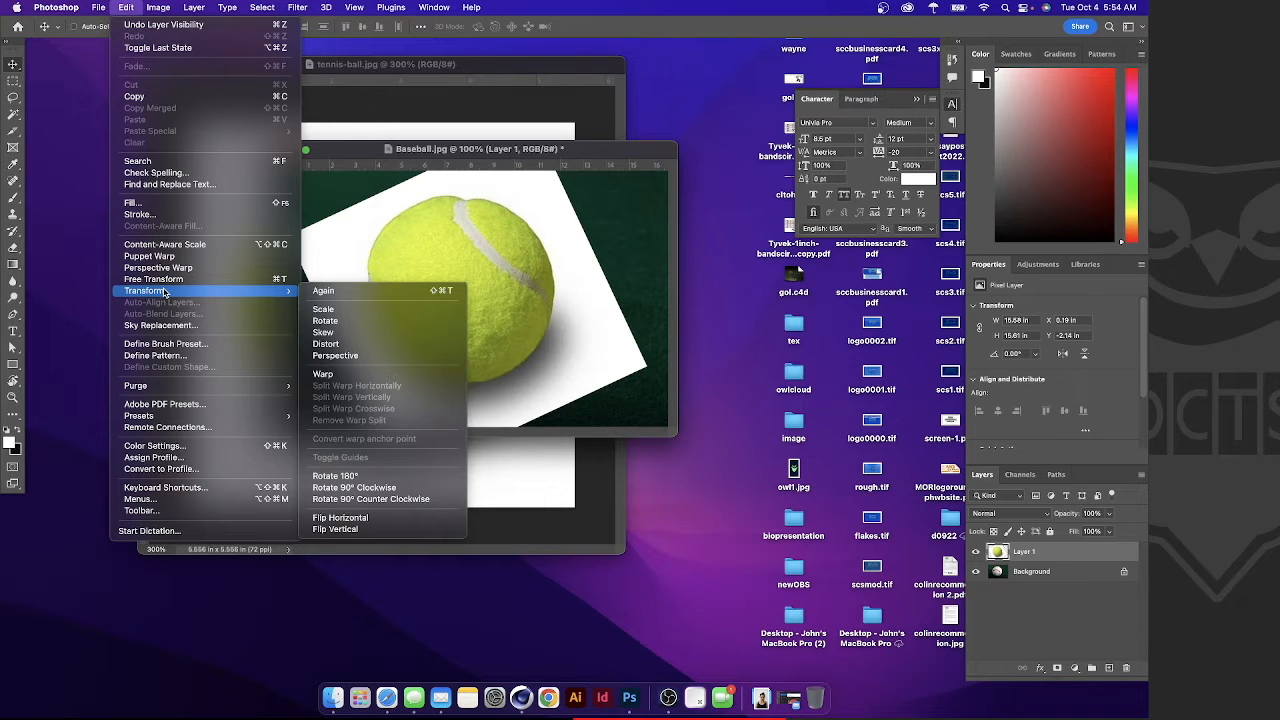
{"action": "mouse_move", "coordinate": [163, 7]}
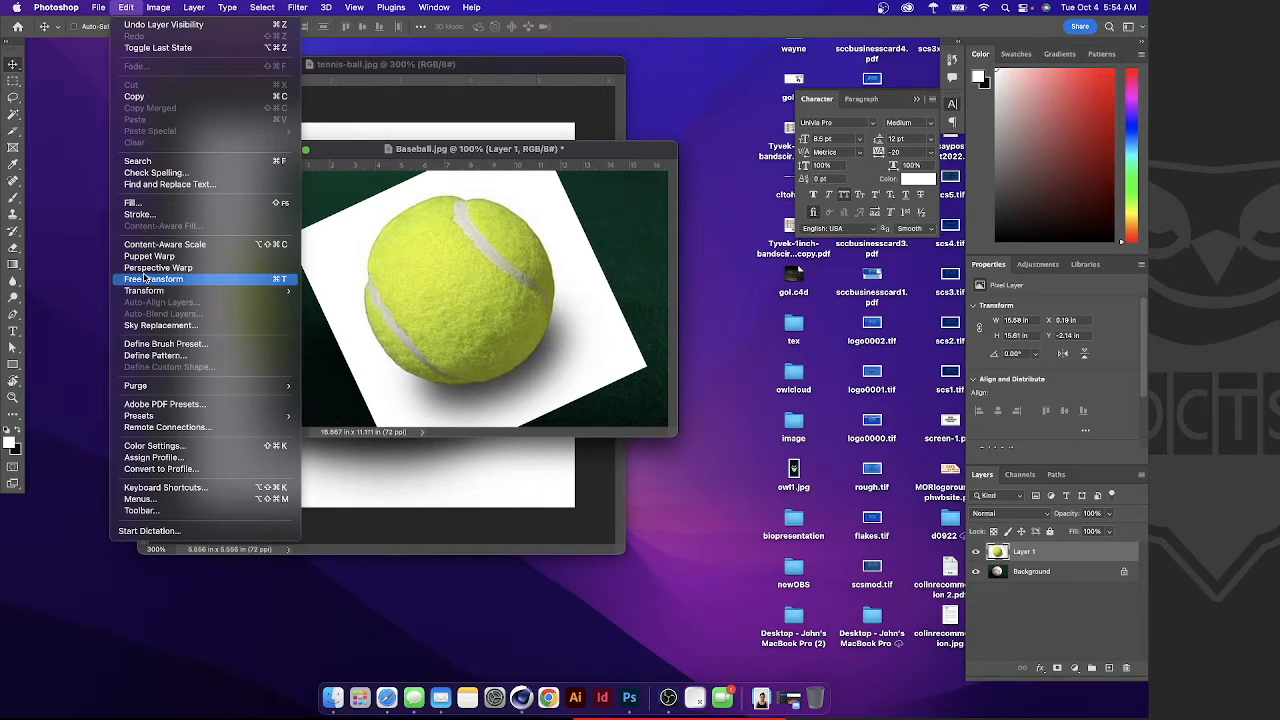
{"action": "left_click", "coordinate": [254, 280]}
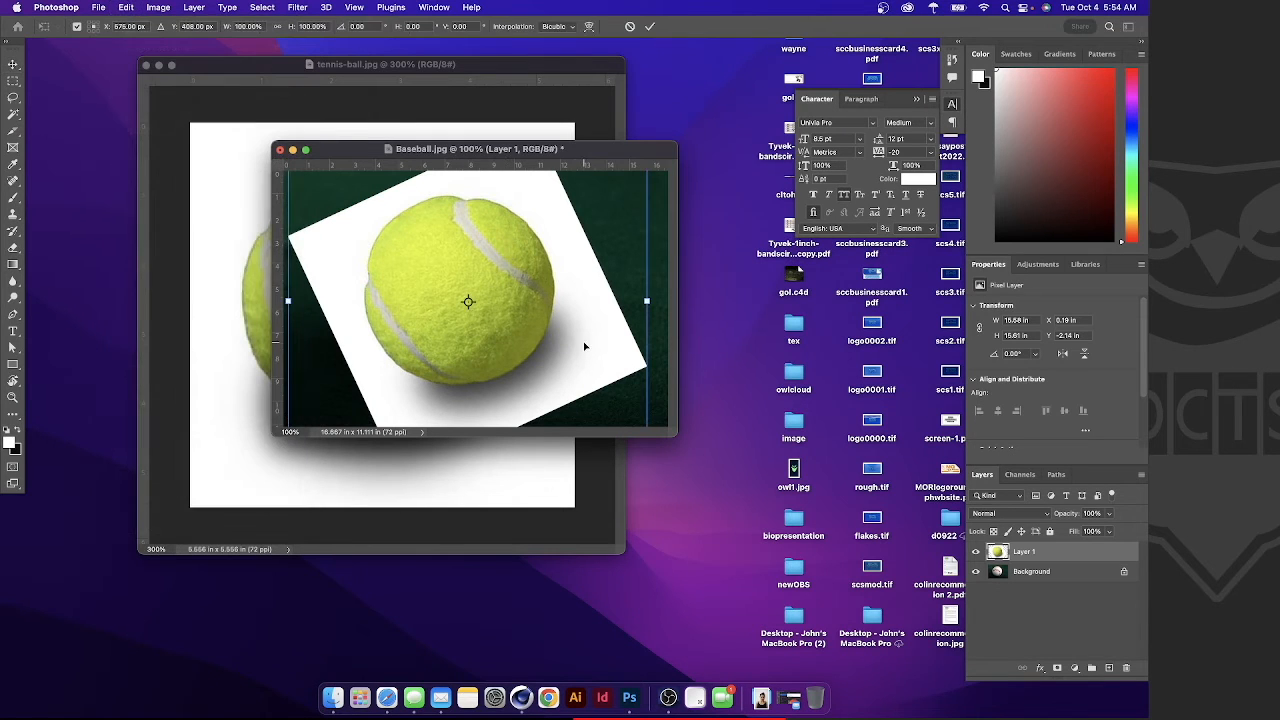
{"action": "left_click_drag", "start_coordinate": [677, 416], "coordinate": [748, 712]}
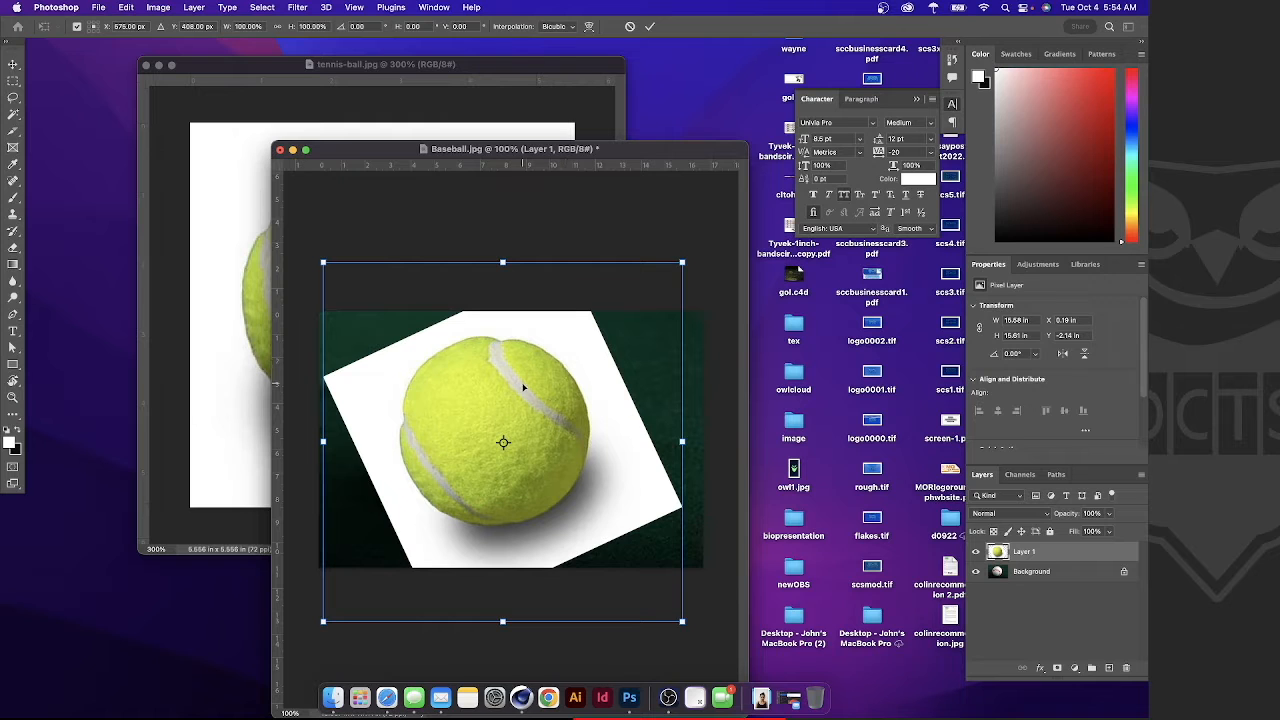
{"action": "mouse_move", "coordinate": [523, 387]}
{"action": "left_mouse_down"}
{"action": "mouse_move", "coordinate": [580, 374]}
{"action": "mouse_move", "coordinate": [510, 378]}
{"action": "mouse_move", "coordinate": [519, 388]}
{"action": "left_mouse_up"}
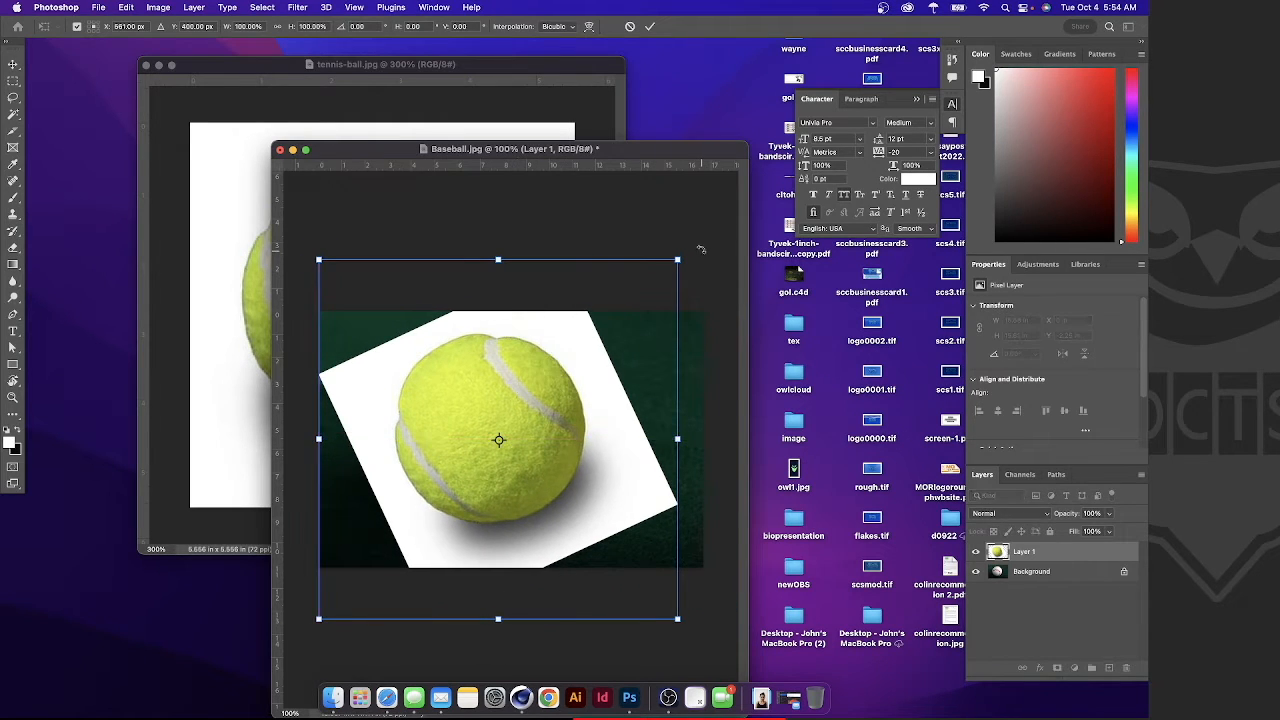
{"action": "left_click_drag", "start_coordinate": [701, 249], "coordinate": [676, 279]}
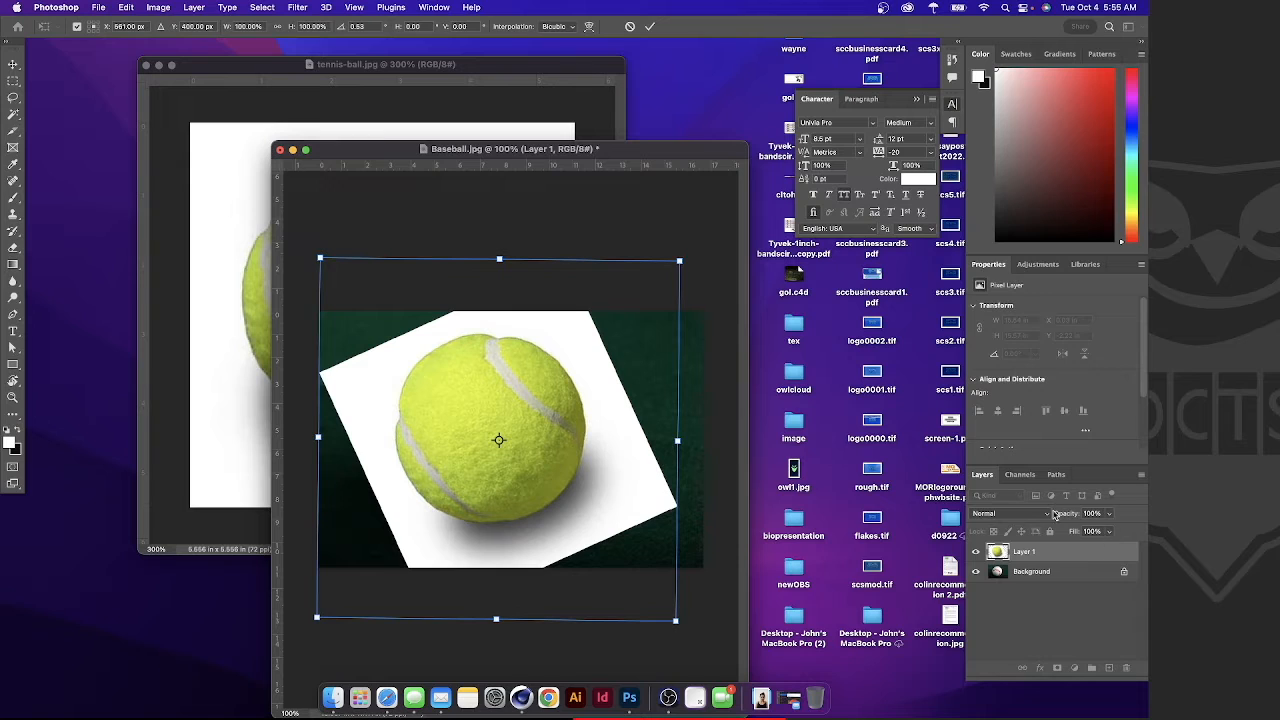
Set Layer 1's opacity to 79% and shift the tennis ball slightly toward the baseball beneath it.
{"action": "left_click", "coordinate": [1108, 515]}
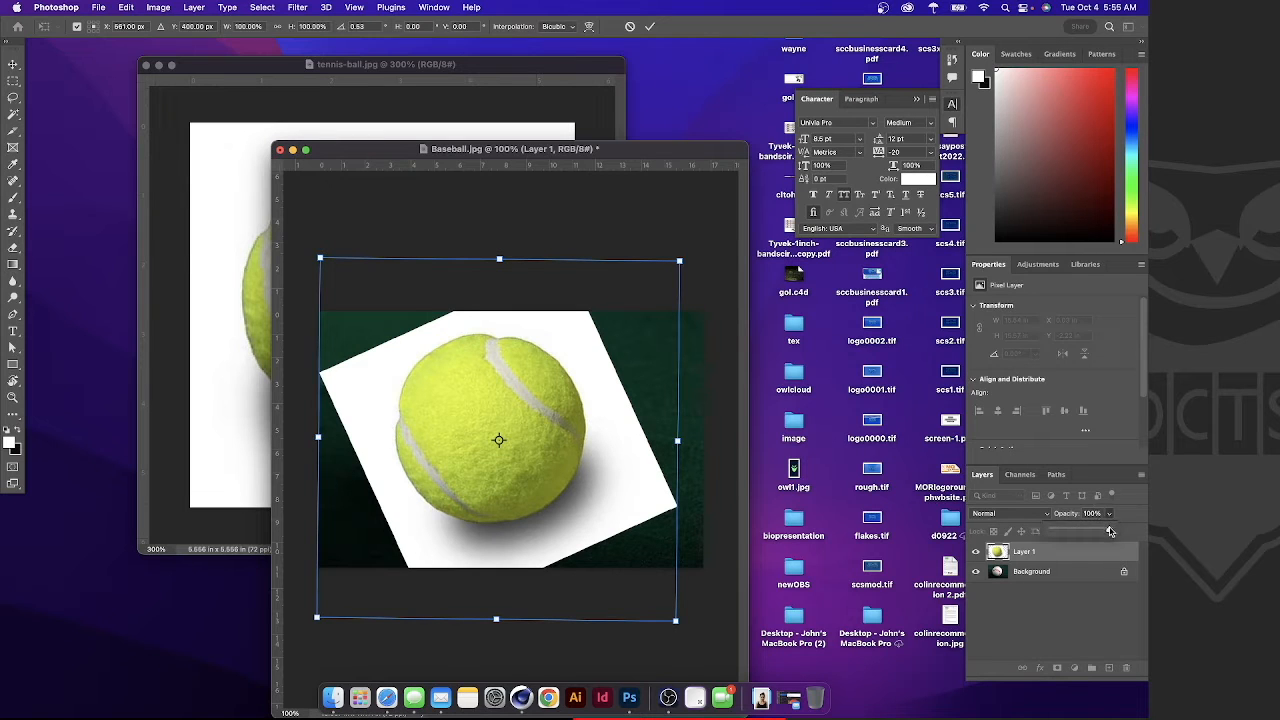
{"action": "left_click_drag", "start_coordinate": [1110, 531], "coordinate": [1098, 533]}
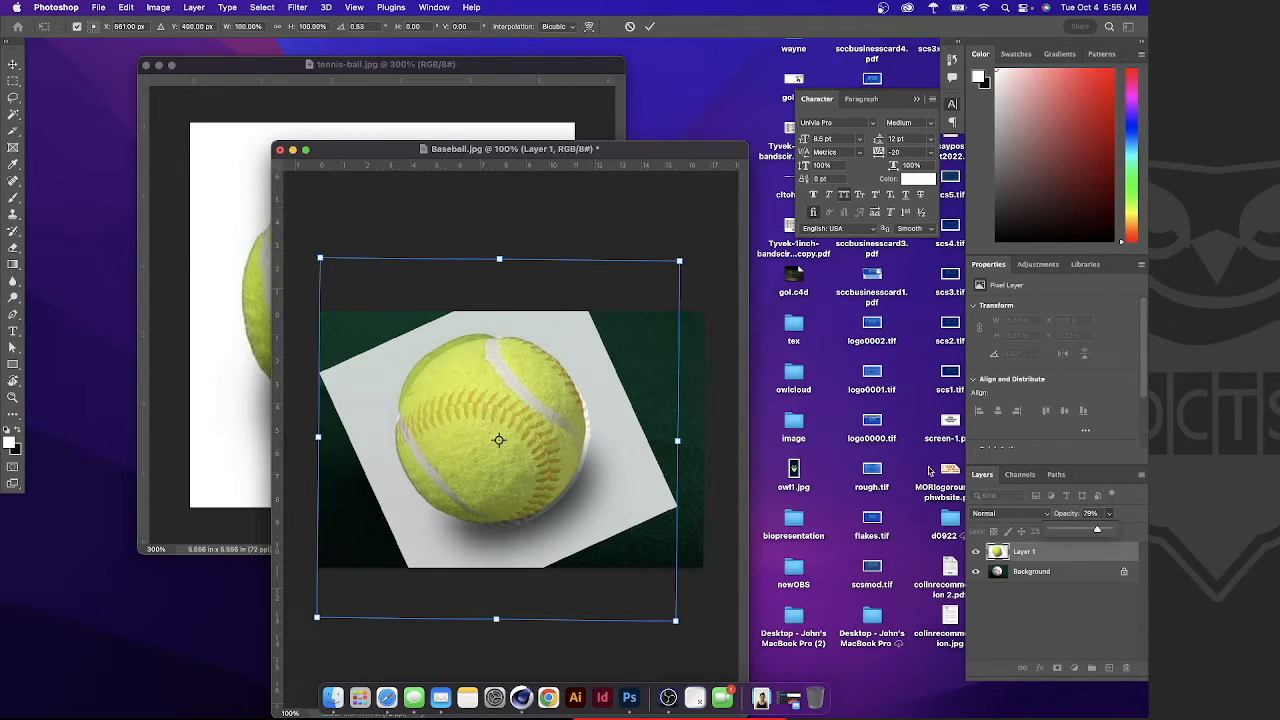
{"action": "left_click_drag", "start_coordinate": [497, 400], "coordinate": [501, 402]}
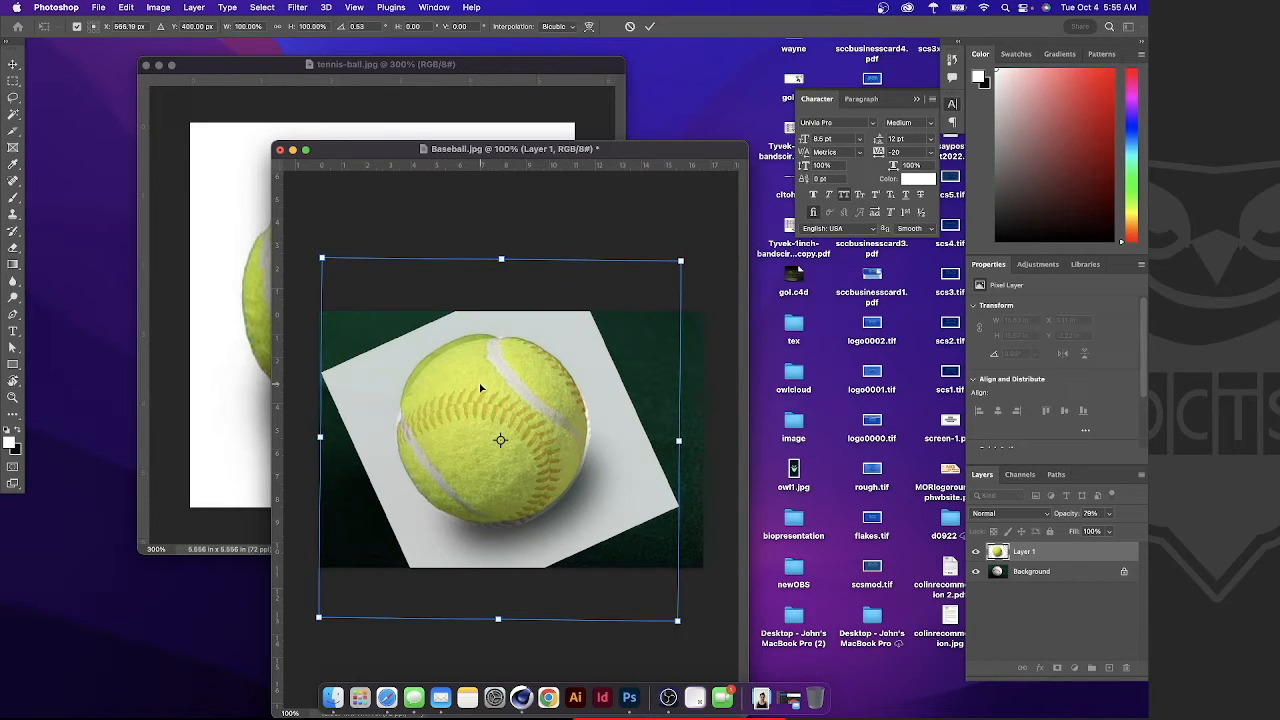
Nudge the tennis ball a few pixels right and down to align it over the baseball.
{"action": "key", "text": "Right"}
{"action": "key", "text": "Right"}
{"action": "key", "text": "Right"}
{"action": "key", "text": "Right"}
{"action": "key", "text": "Right"}
{"action": "key", "text": "Right"}
{"action": "key", "text": "Right"}
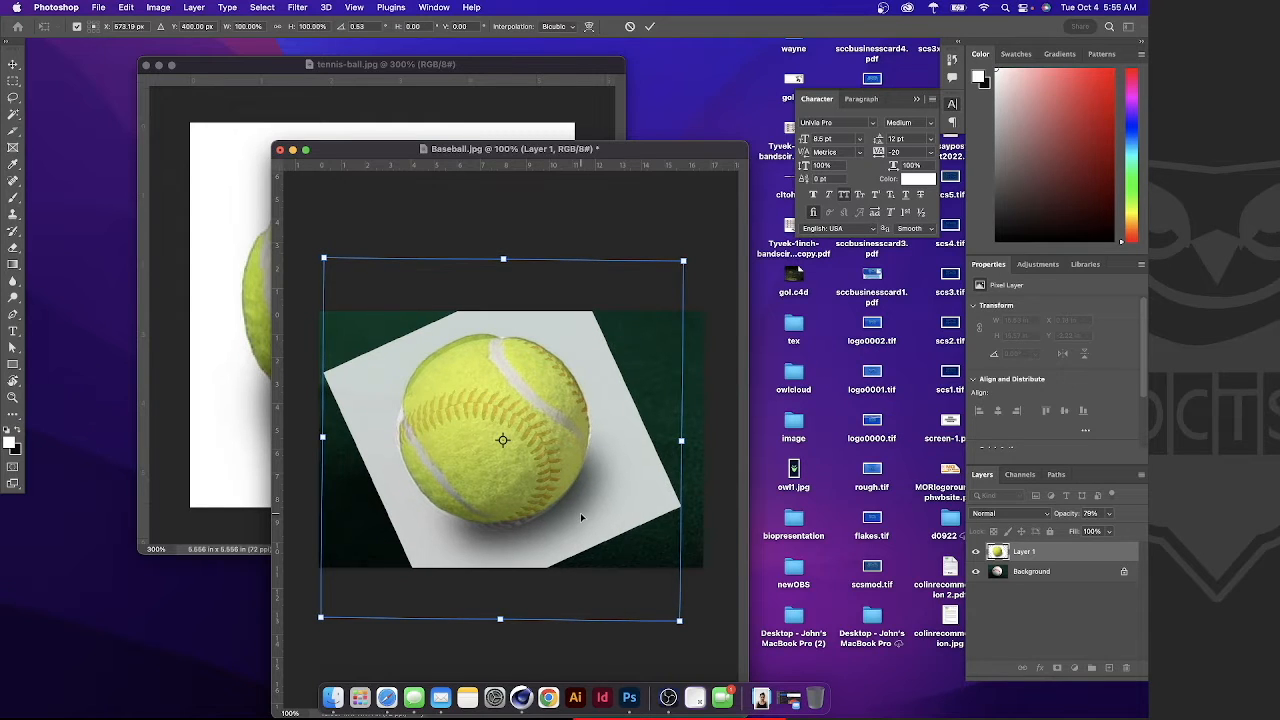
{"action": "key", "text": "Left"}
{"action": "key", "text": "Down"}
{"action": "key", "text": "Down"}
{"action": "key", "text": "Down"}
{"action": "key", "text": "Down"}
{"action": "key", "text": "Down"}
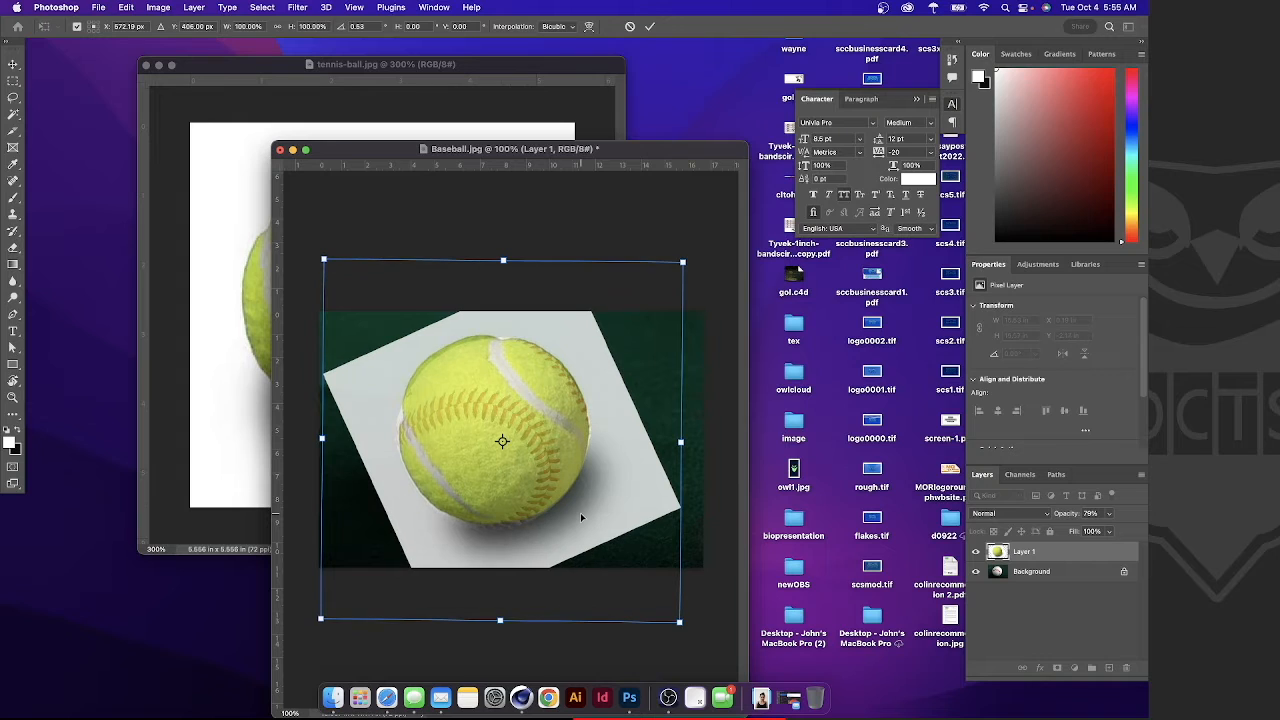
{"action": "key", "text": "Up"}
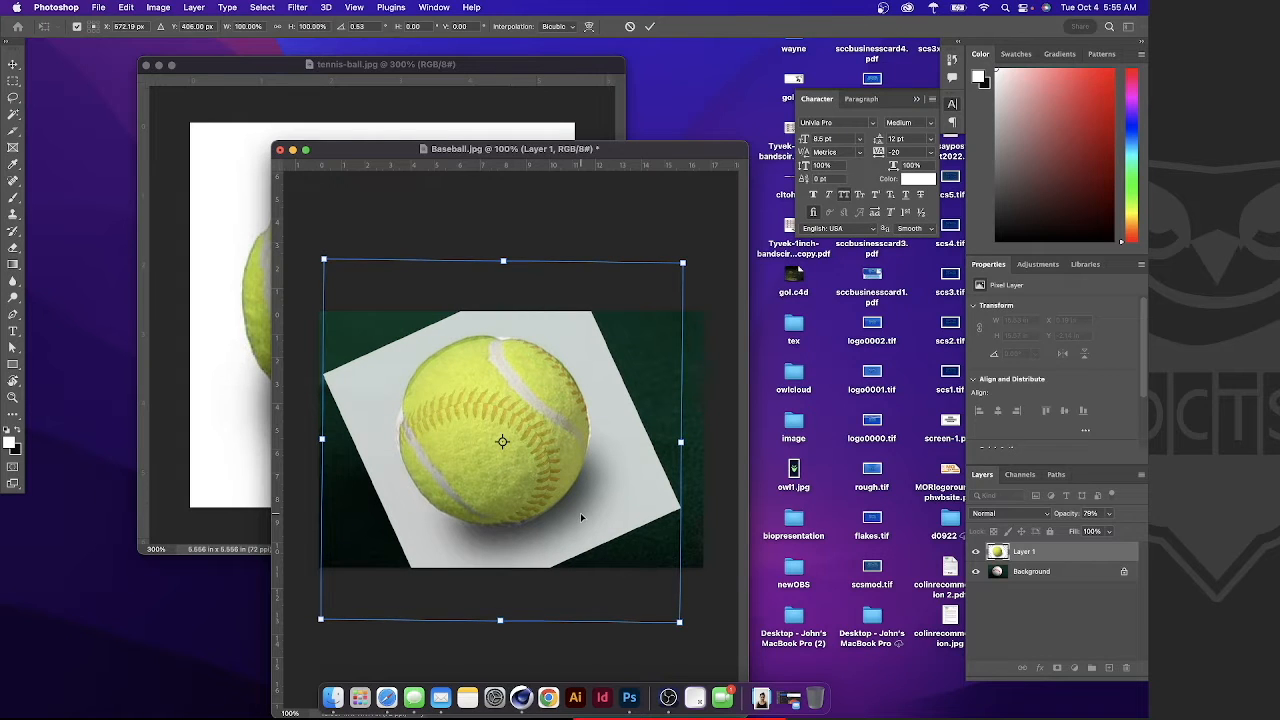
Finish the transform with the tennis ball rotated to about 0.71°, and set Layer 1's opacity back to 100%.
{"action": "left_click", "coordinate": [695, 698]}
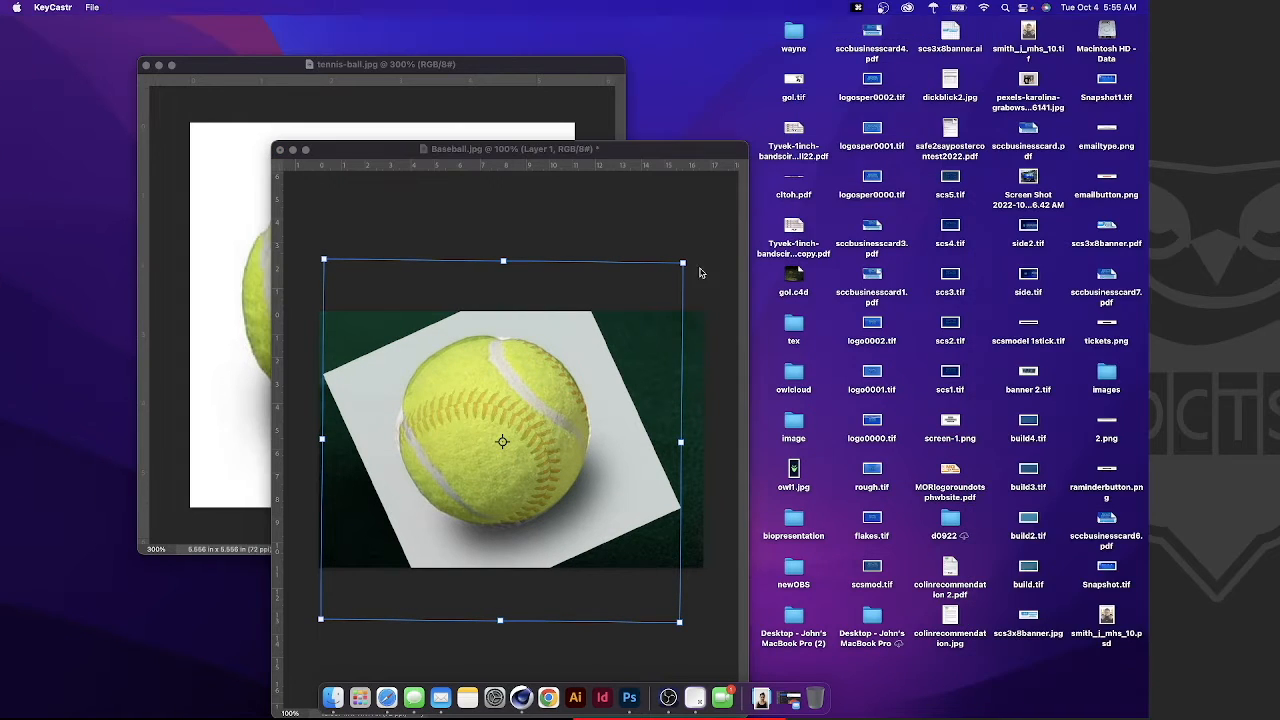
{"action": "left_click", "coordinate": [700, 267]}
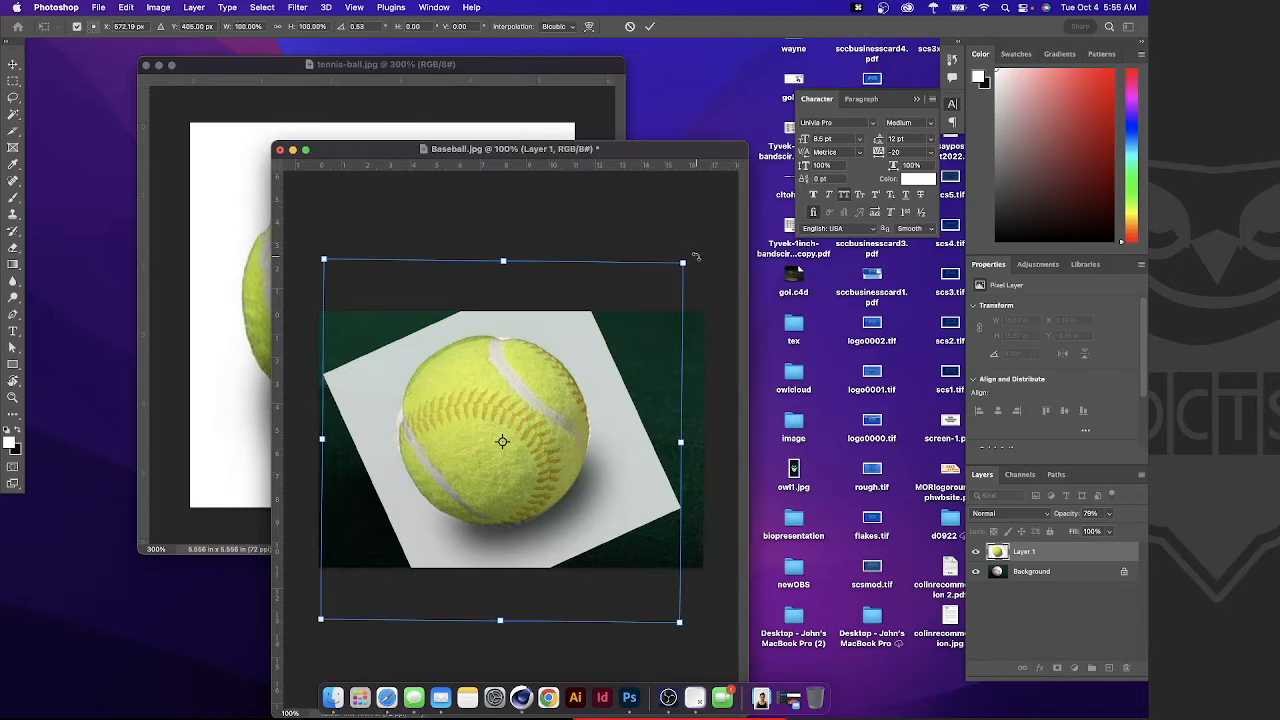
{"action": "mouse_move", "coordinate": [695, 257]}
{"action": "left_mouse_down"}
{"action": "mouse_move", "coordinate": [663, 196]}
{"action": "mouse_move", "coordinate": [706, 263]}
{"action": "mouse_move", "coordinate": [706, 248]}
{"action": "left_mouse_up"}
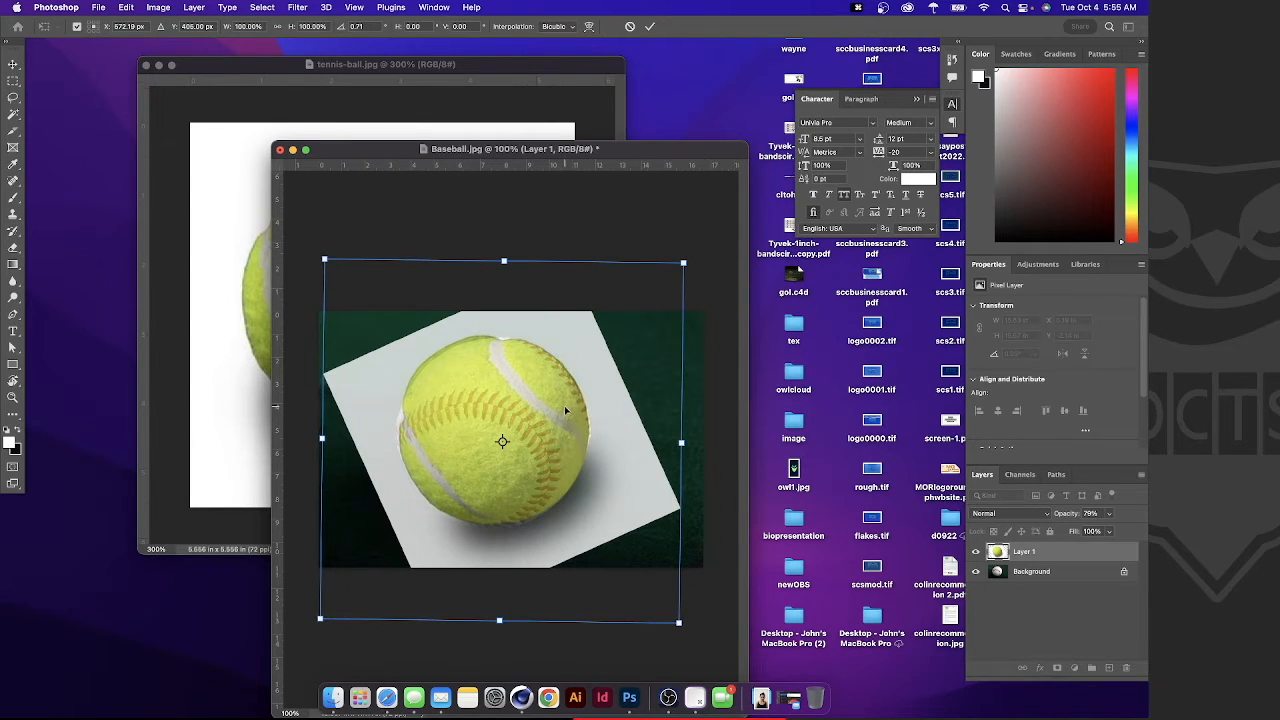
{"action": "key", "text": "Return"}
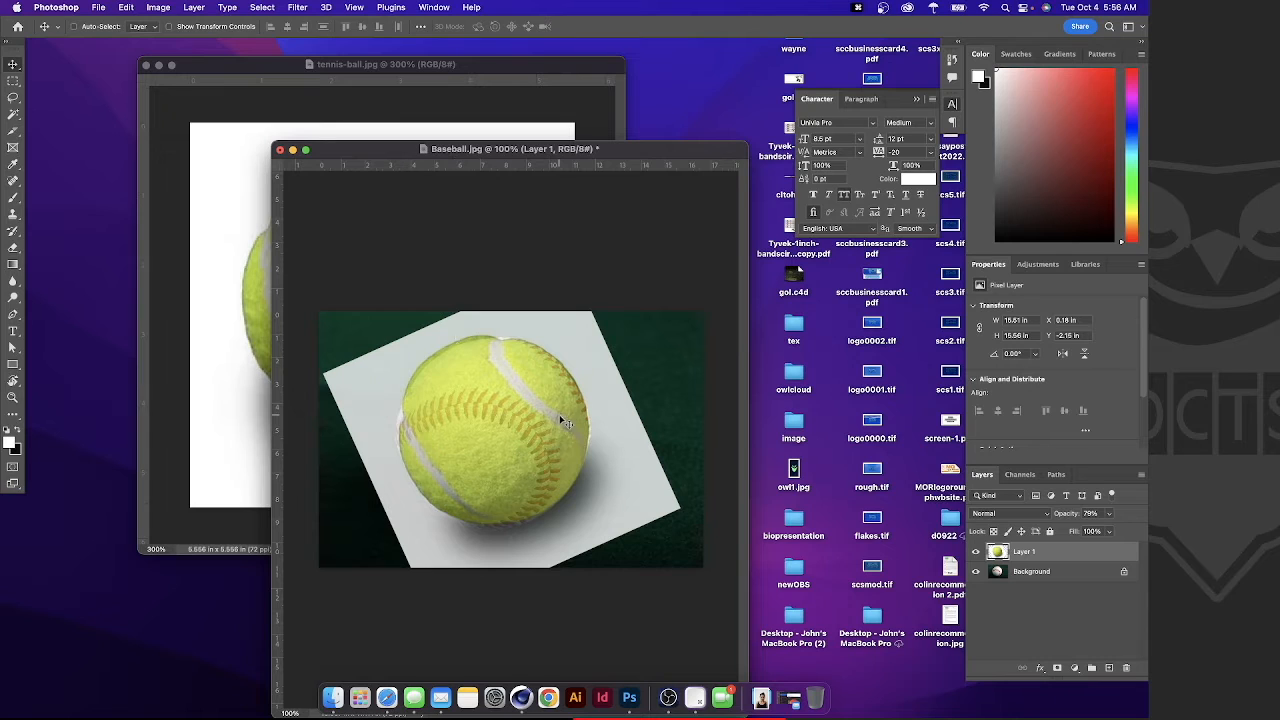
{"action": "left_click", "coordinate": [1110, 514]}
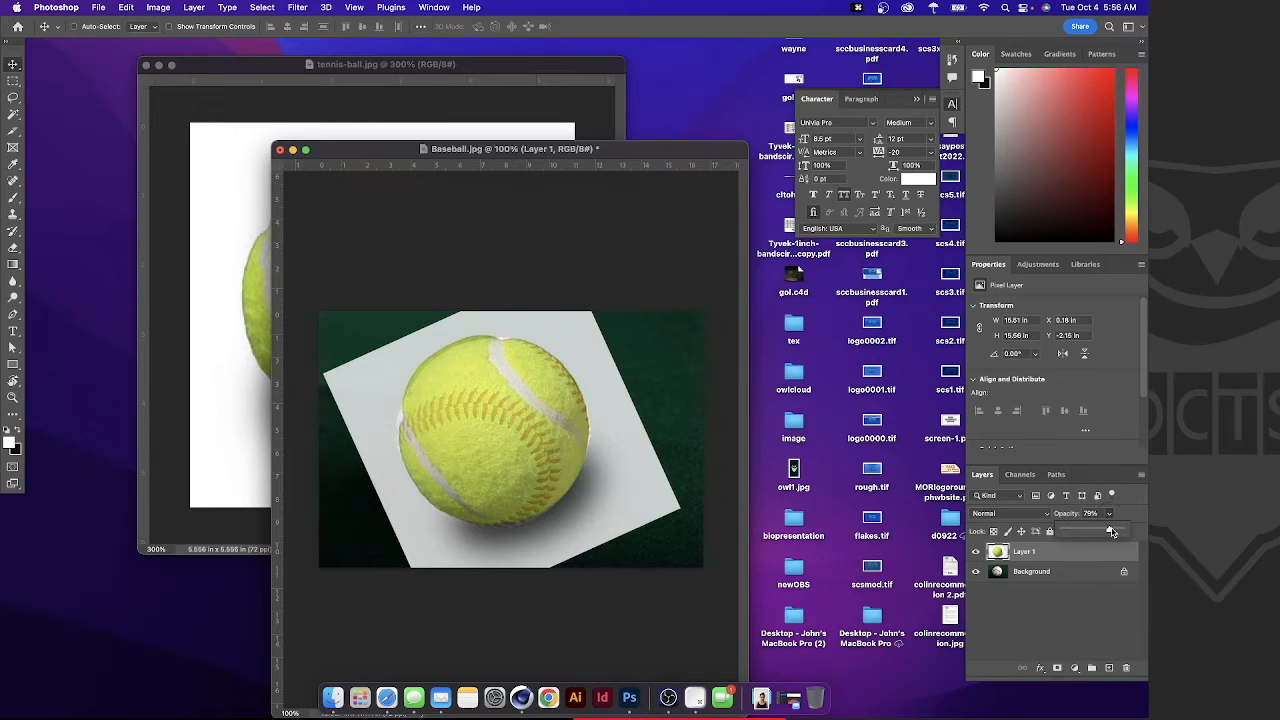
{"action": "left_click_drag", "start_coordinate": [1107, 529], "coordinate": [1126, 529]}
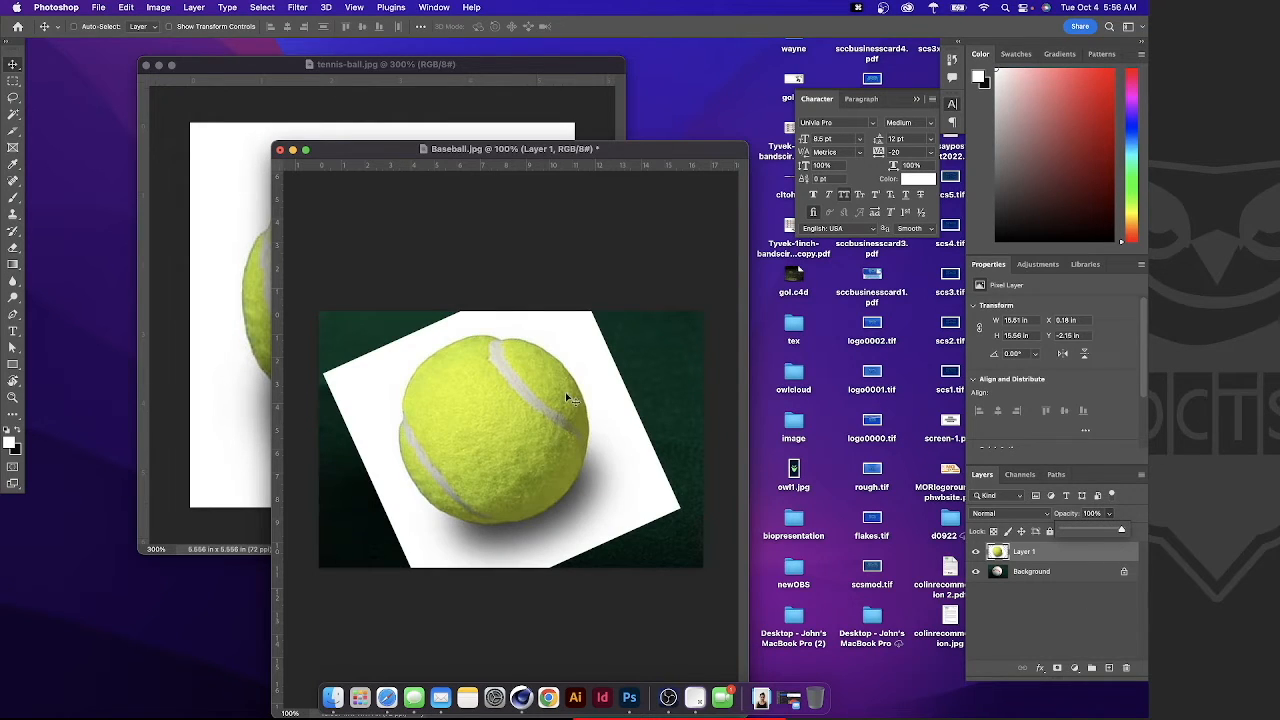
Trace a closed Pen tool path along the tennis ball's edge, placing curved anchor points around the whole outline.
{"action": "key", "text": "super+equal"}
{"action": "key", "text": "super+equal"}
{"action": "key", "text": "p"}
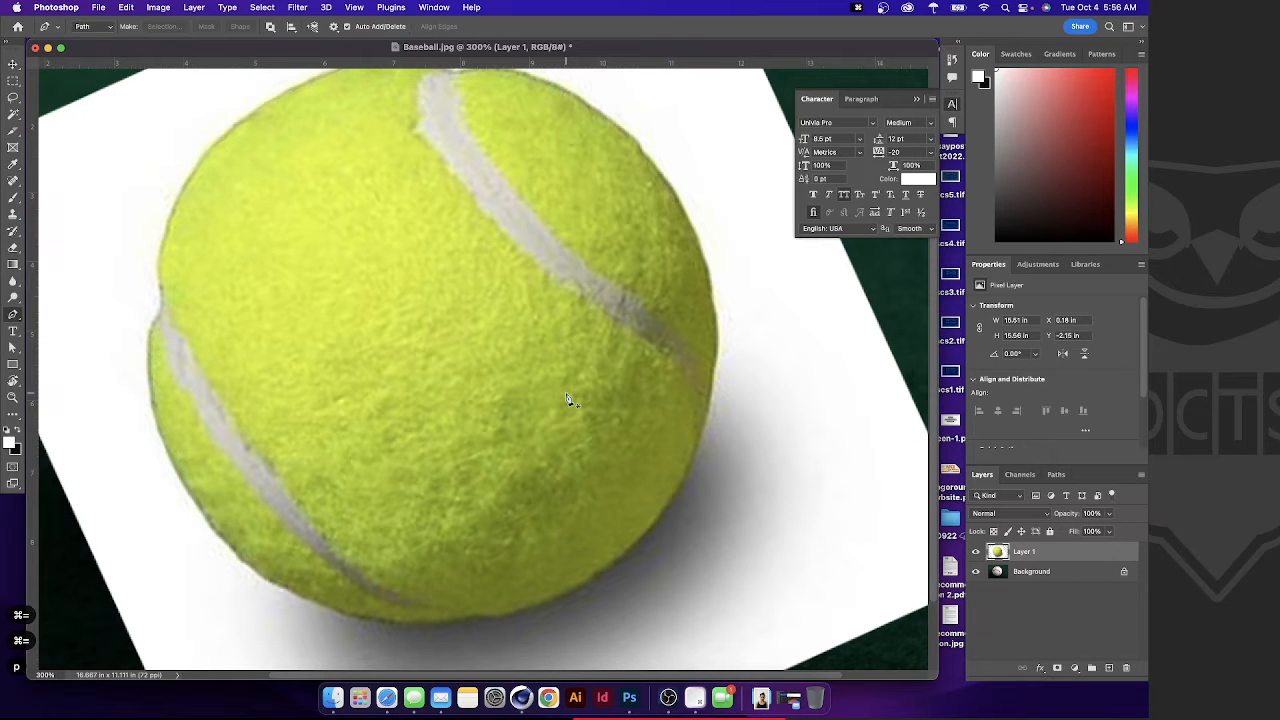
{"action": "left_click", "coordinate": [189, 180]}
{"action": "left_click_drag", "start_coordinate": [163, 241], "coordinate": [164, 302]}
{"action": "left_click", "coordinate": [159, 318]}
{"action": "left_click_drag", "start_coordinate": [149, 369], "coordinate": [151, 390]}
{"action": "left_click_drag", "start_coordinate": [183, 480], "coordinate": [220, 542]}
{"action": "left_click_drag", "start_coordinate": [283, 586], "coordinate": [306, 602]}
{"action": "left_click_drag", "start_coordinate": [403, 624], "coordinate": [428, 626]}
{"action": "left_click_drag", "start_coordinate": [475, 616], "coordinate": [551, 596]}
{"action": "left_click_drag", "start_coordinate": [643, 536], "coordinate": [662, 516]}
{"action": "left_click_drag", "start_coordinate": [709, 394], "coordinate": [712, 318]}
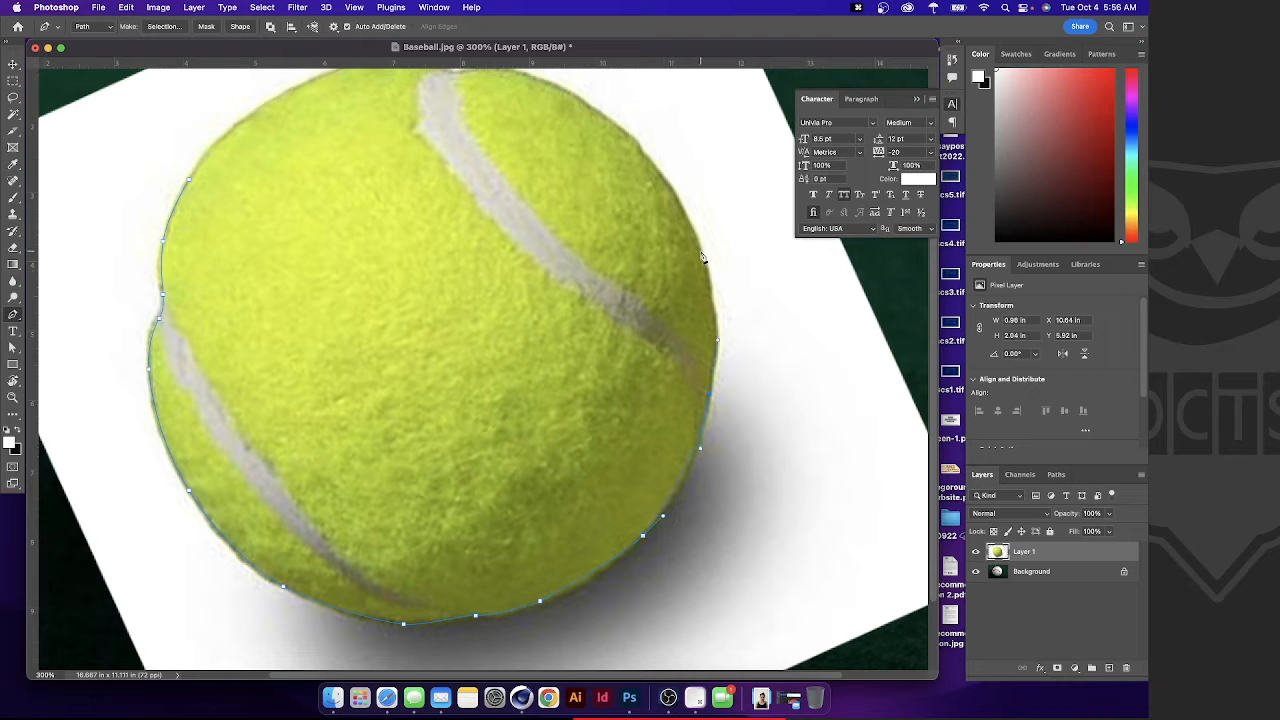
{"action": "left_click_drag", "start_coordinate": [688, 216], "coordinate": [598, 150]}
{"action": "left_click_drag", "start_coordinate": [580, 150], "coordinate": [469, 143]}
{"action": "left_click_drag", "start_coordinate": [394, 186], "coordinate": [365, 208]}
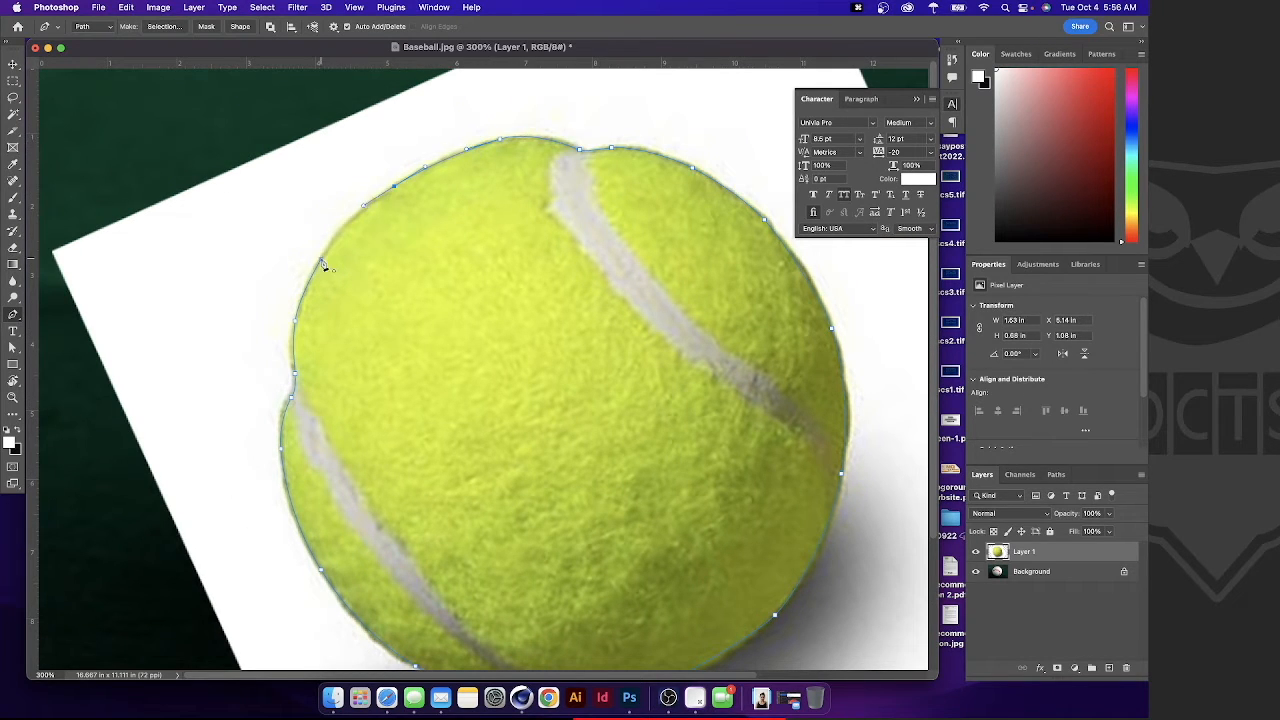
{"action": "left_click", "coordinate": [321, 259]}
{"action": "scroll", "coordinate": [650, 500], "scroll_direction": "down", "scroll_amount": 2}
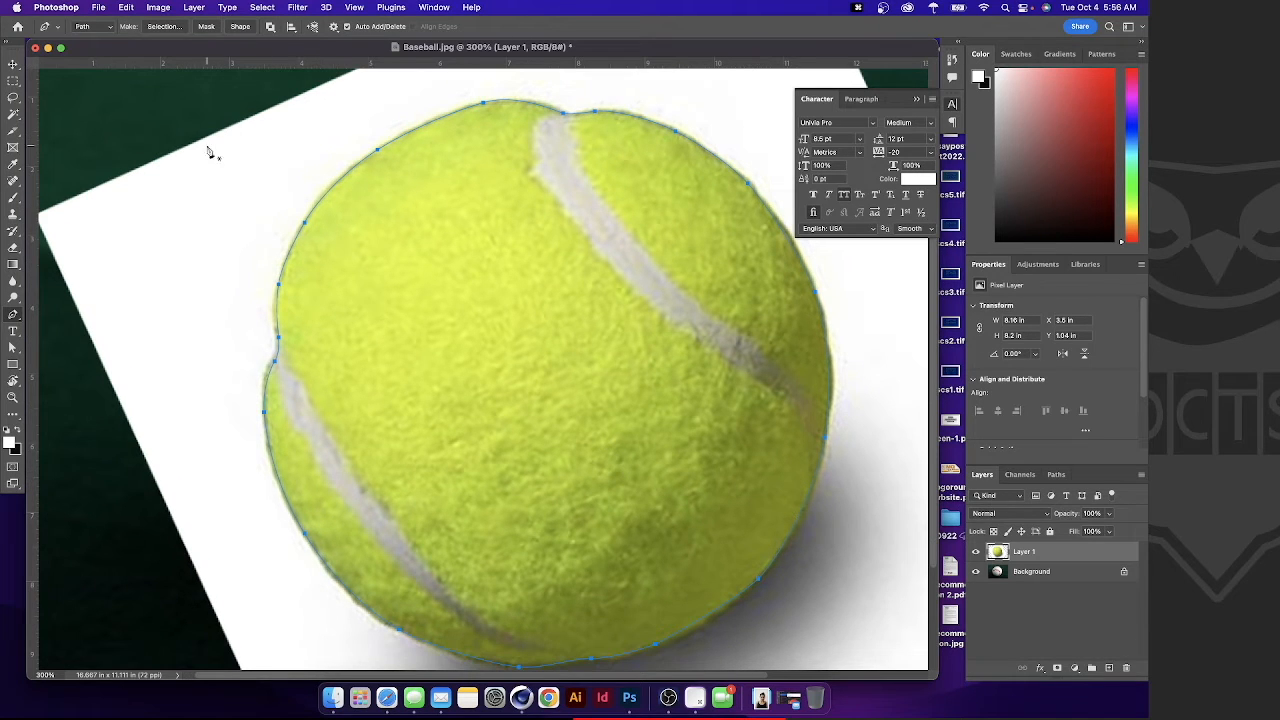
Keep the Pen tool in Path mode and load the tennis ball's Work Path as a selection.
{"action": "left_click", "coordinate": [90, 27]}
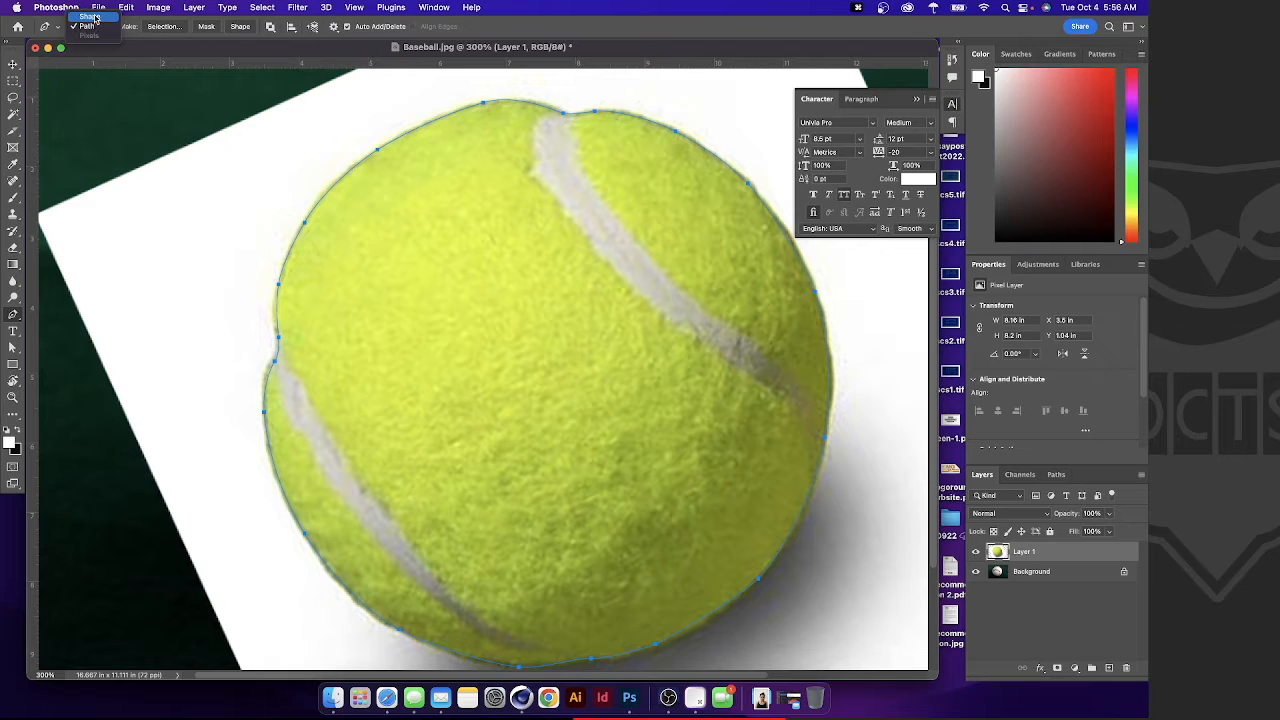
{"action": "left_click", "coordinate": [92, 27]}
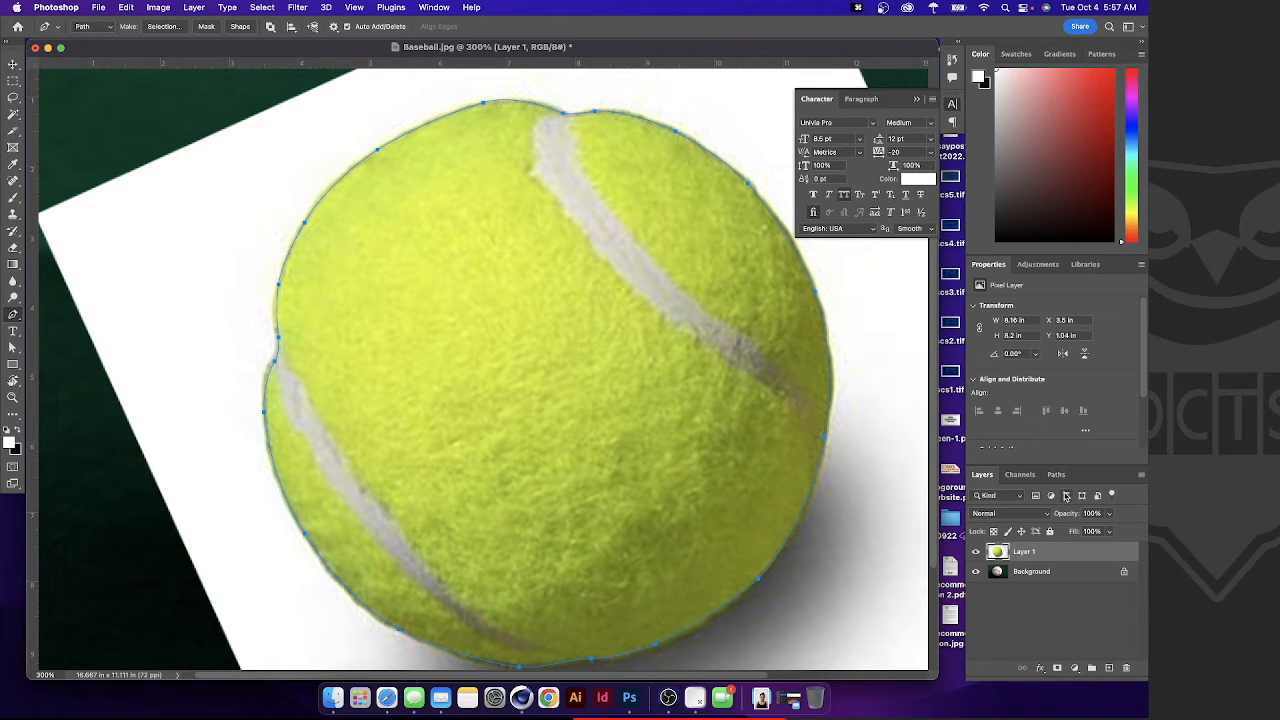
{"action": "left_click", "coordinate": [1056, 475]}
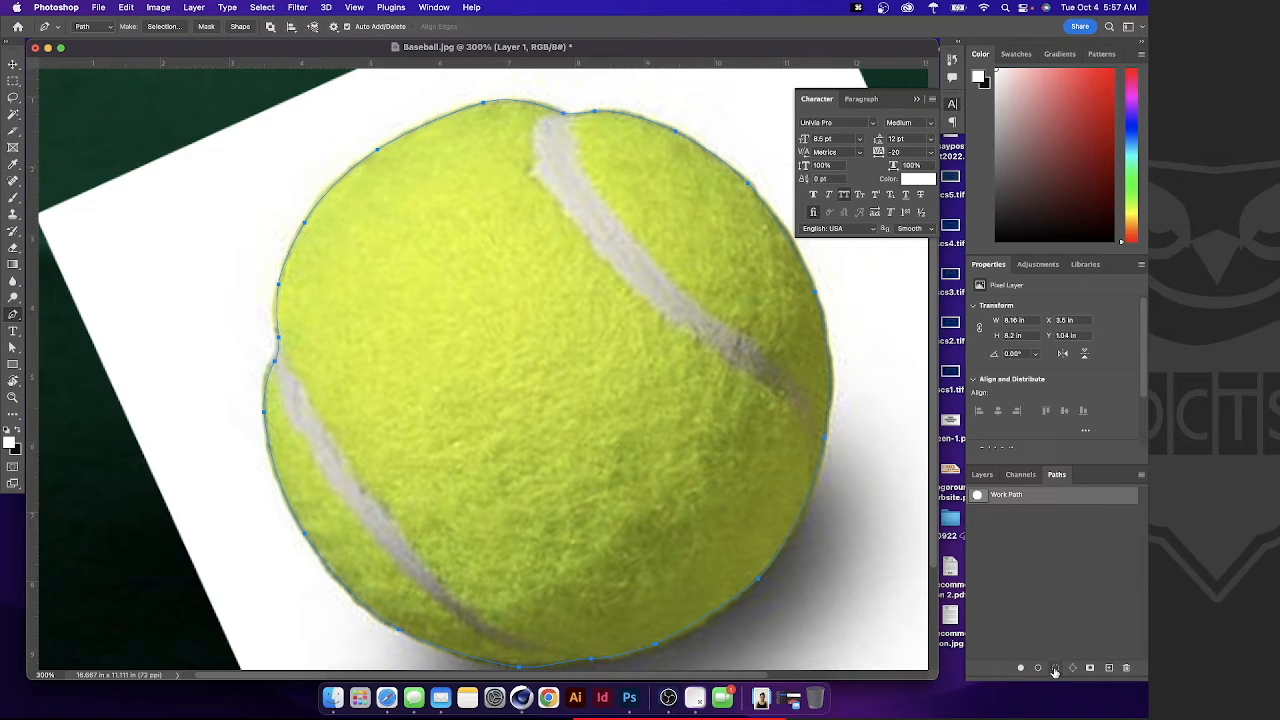
{"action": "left_click_drag", "start_coordinate": [979, 497], "coordinate": [1055, 665]}
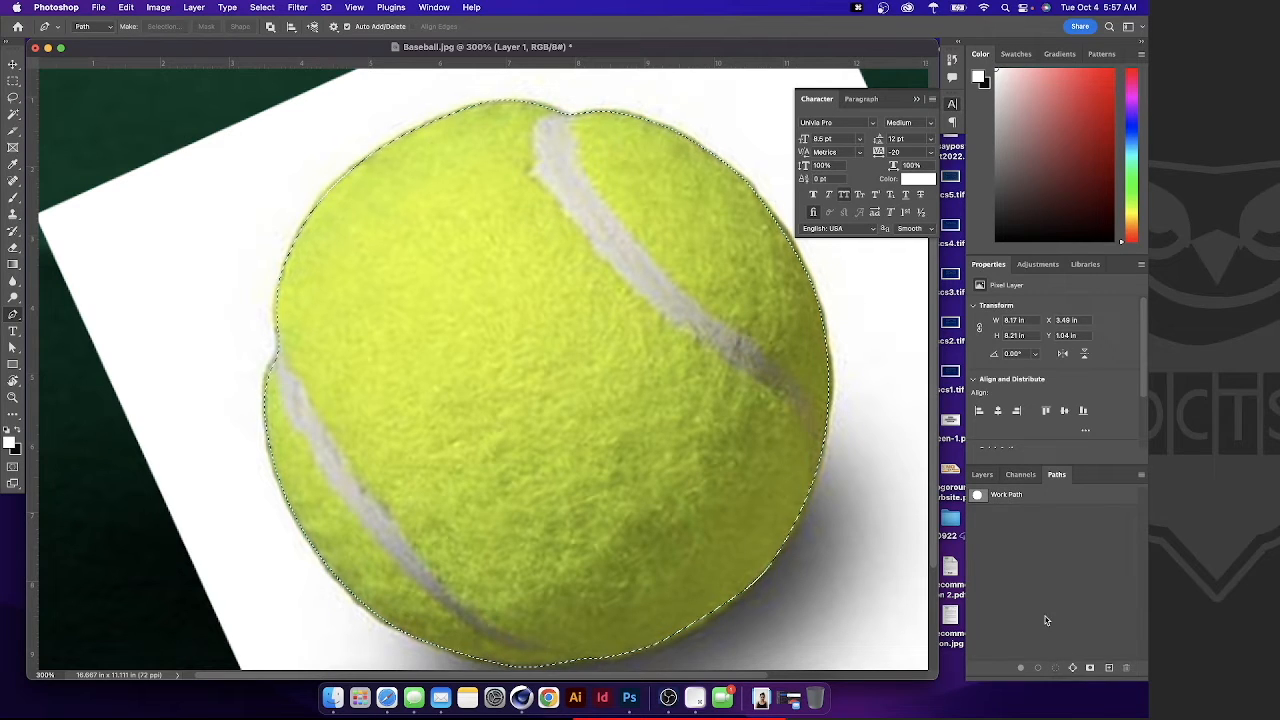
Mask Layer 1 with the tennis ball selection, and remove the mask by applying it permanently to the layer.
{"action": "left_click", "coordinate": [984, 475]}
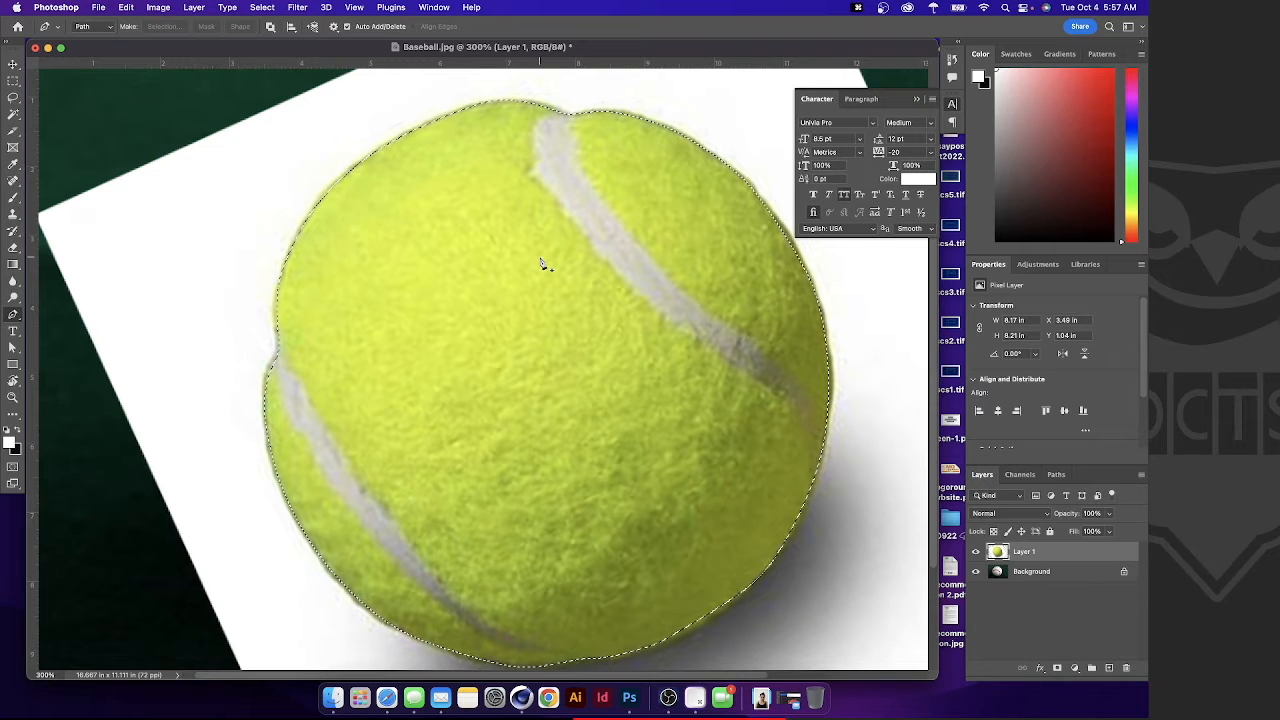
{"action": "left_click", "coordinate": [13, 63]}
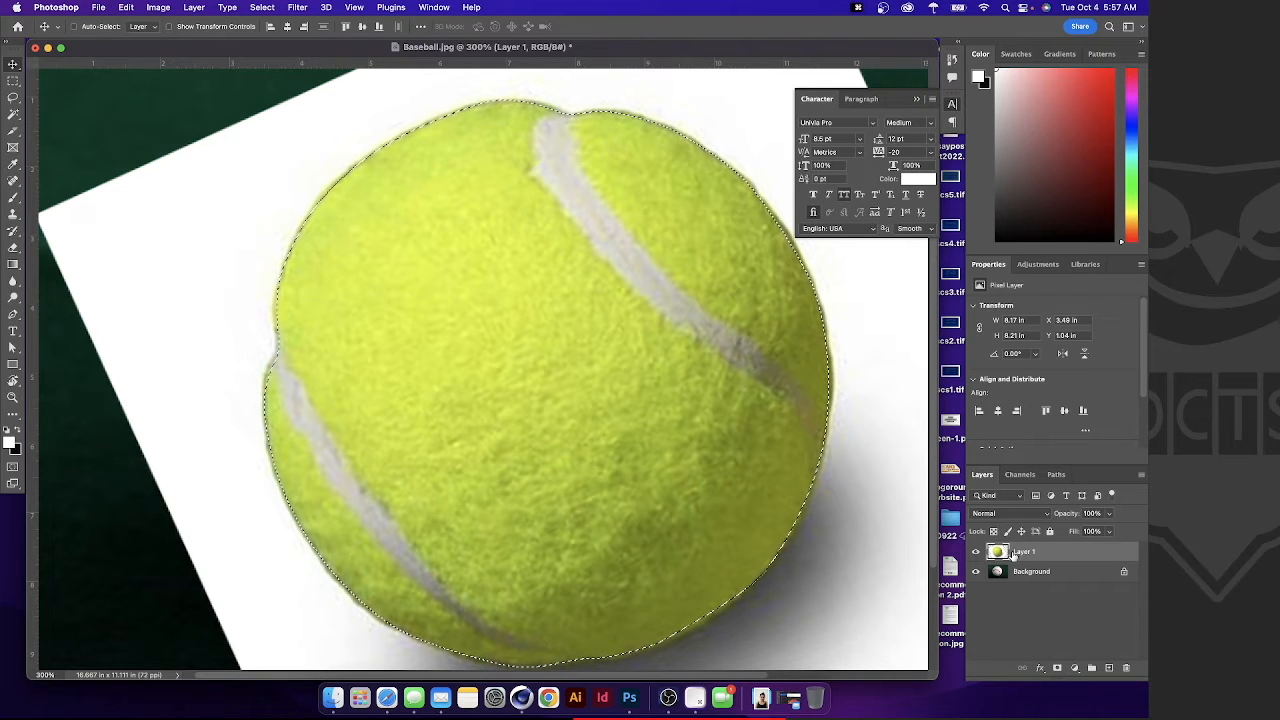
{"action": "left_click", "coordinate": [1058, 669]}
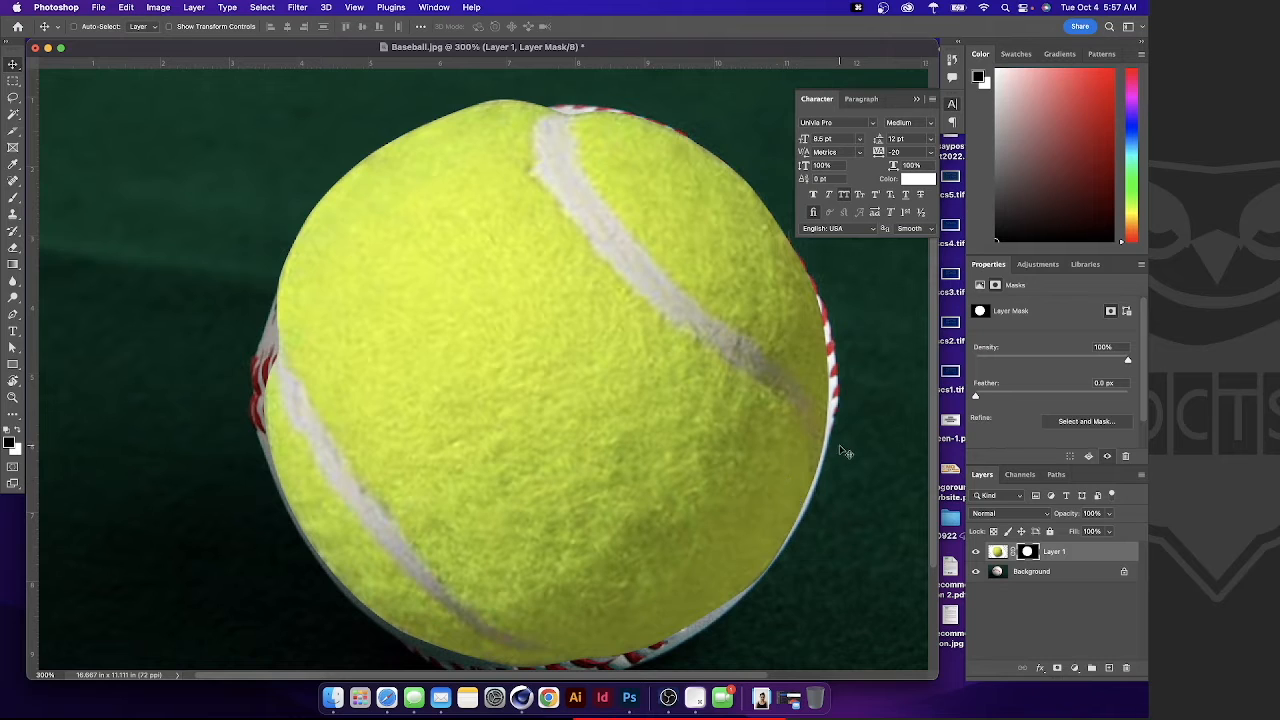
{"action": "left_click_drag", "start_coordinate": [1028, 553], "coordinate": [1128, 667]}
{"action": "left_click", "coordinate": [597, 242]}
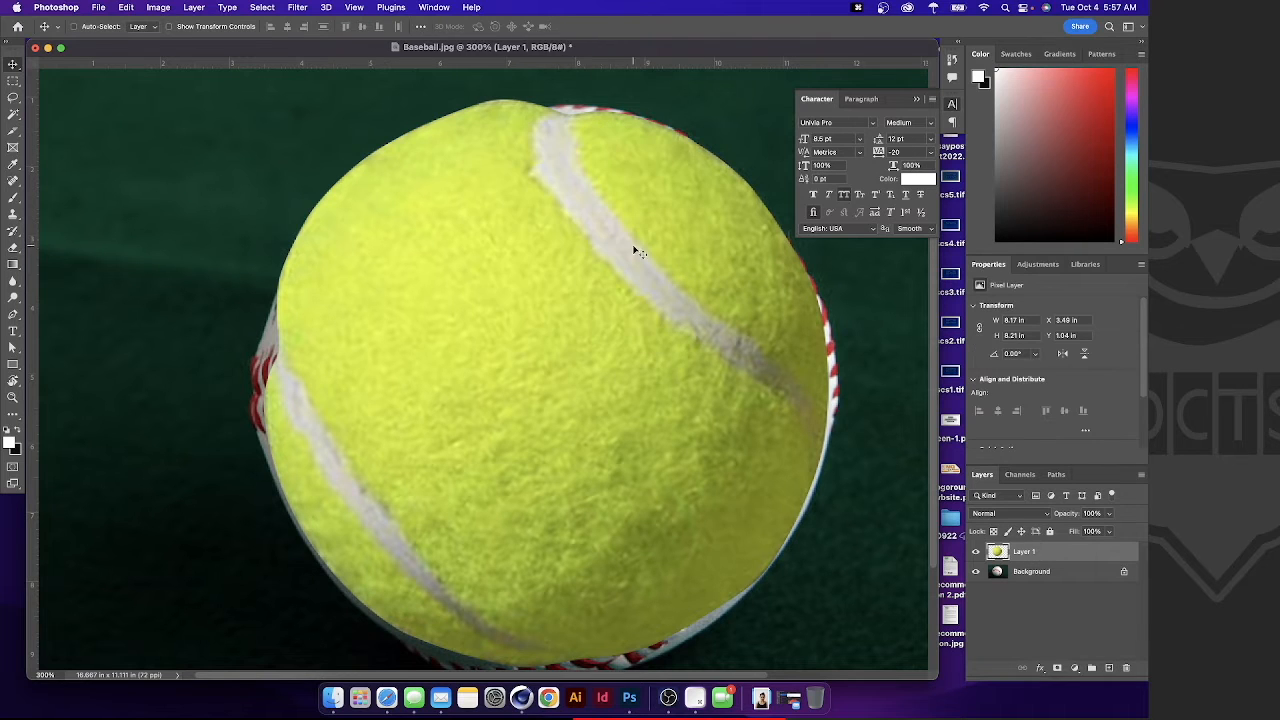
Move the tennis ball off the baseball to inspect its cutout, and place it back over the baseball.
{"action": "key", "text": "super+minus"}
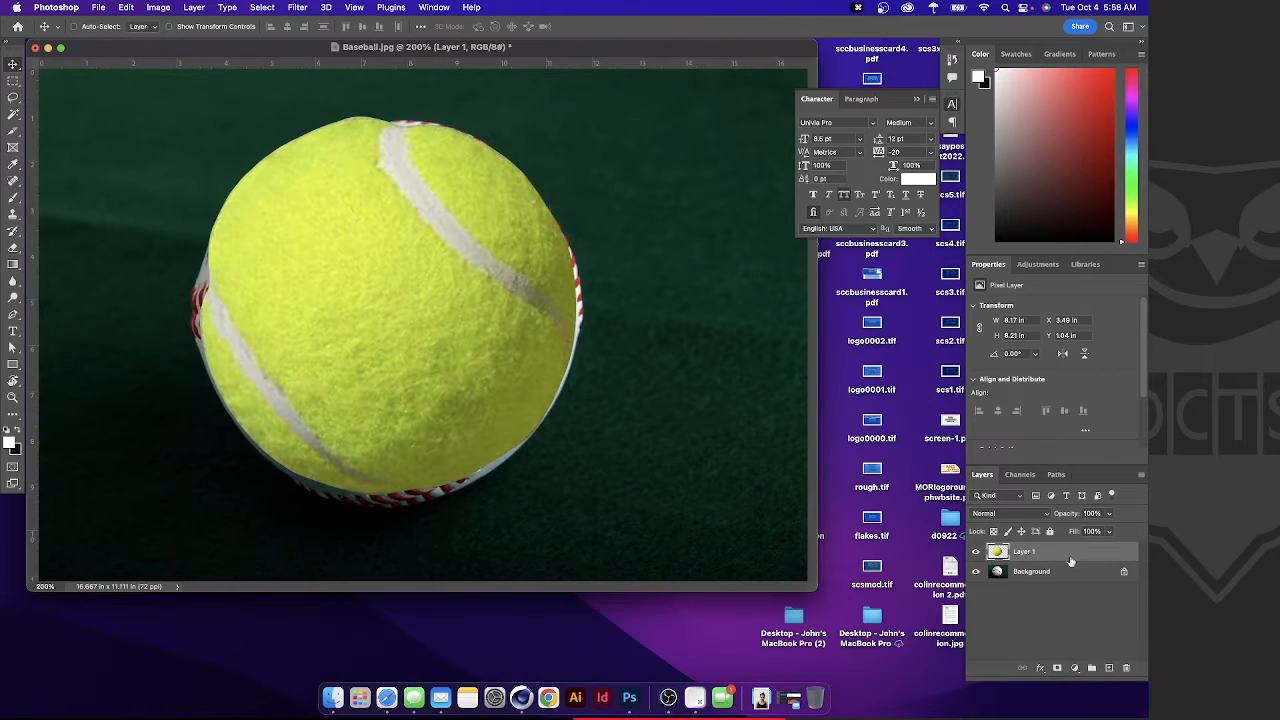
{"action": "left_click_drag", "start_coordinate": [339, 311], "coordinate": [512, 405]}
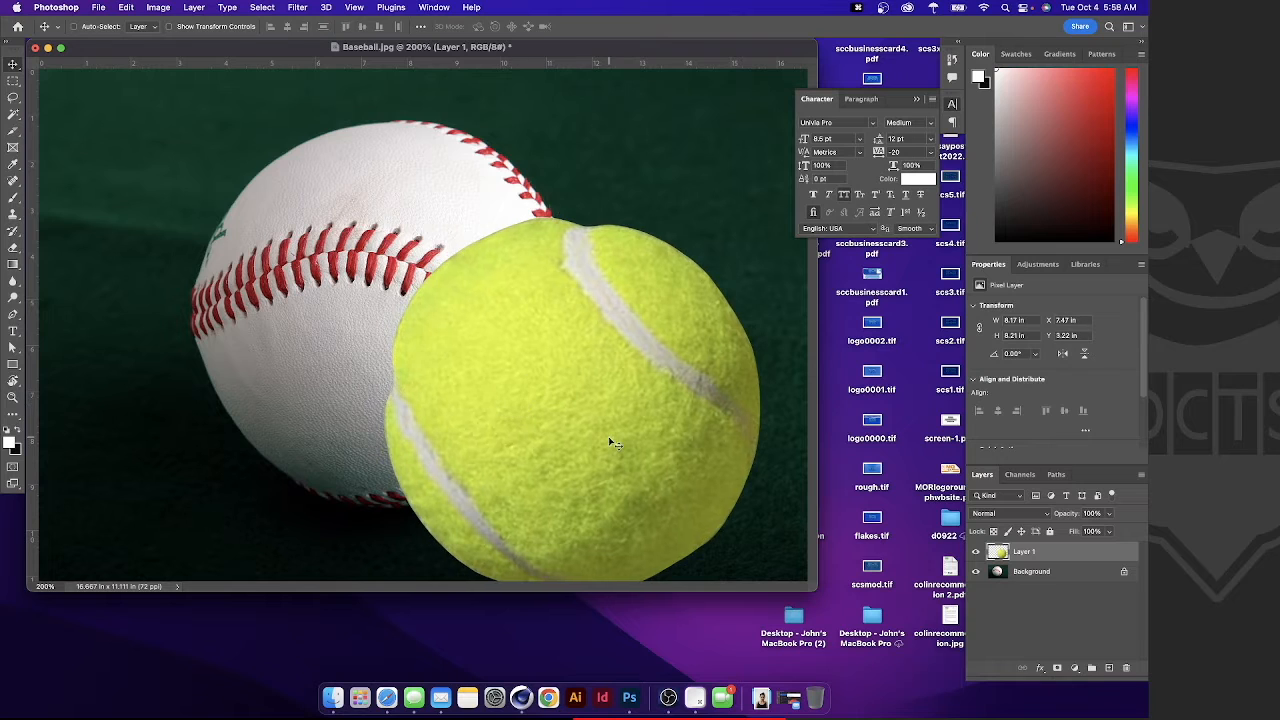
{"action": "left_click_drag", "start_coordinate": [609, 440], "coordinate": [677, 426]}
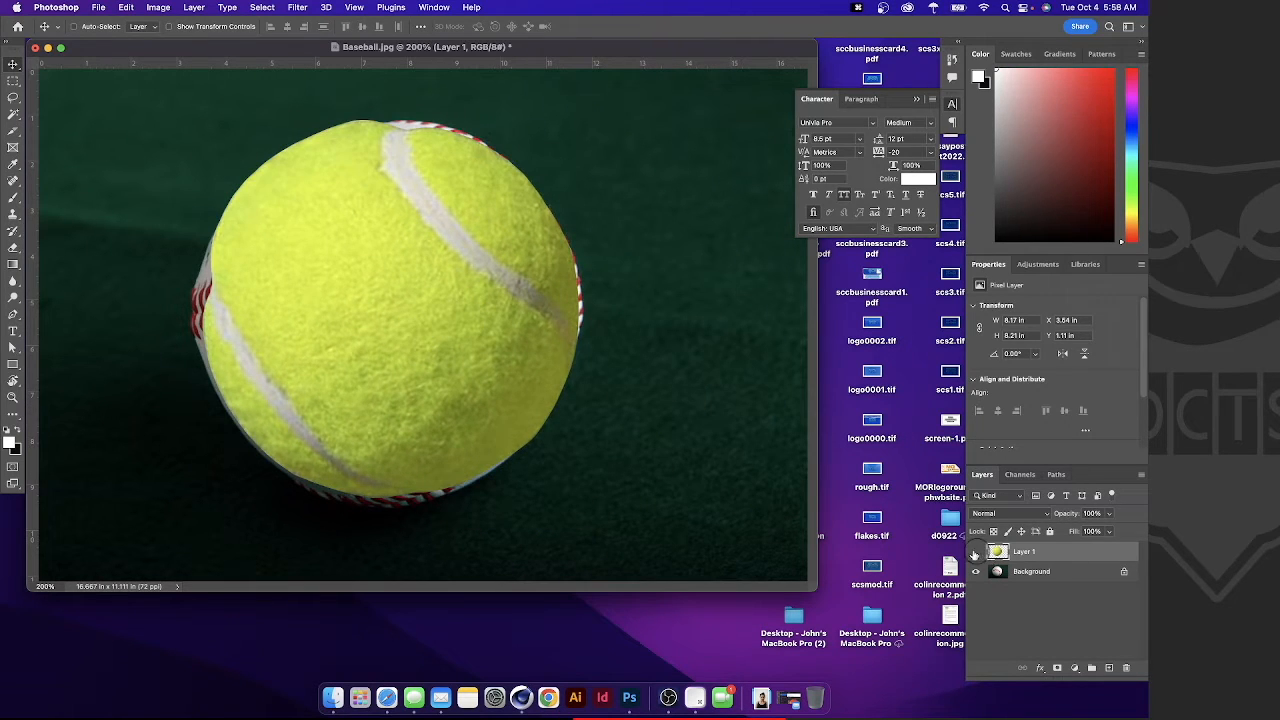
Hide Layer 1 and trace a closed Pen tool path around the baseball's edge on the Background layer.
{"action": "left_click", "coordinate": [976, 551]}
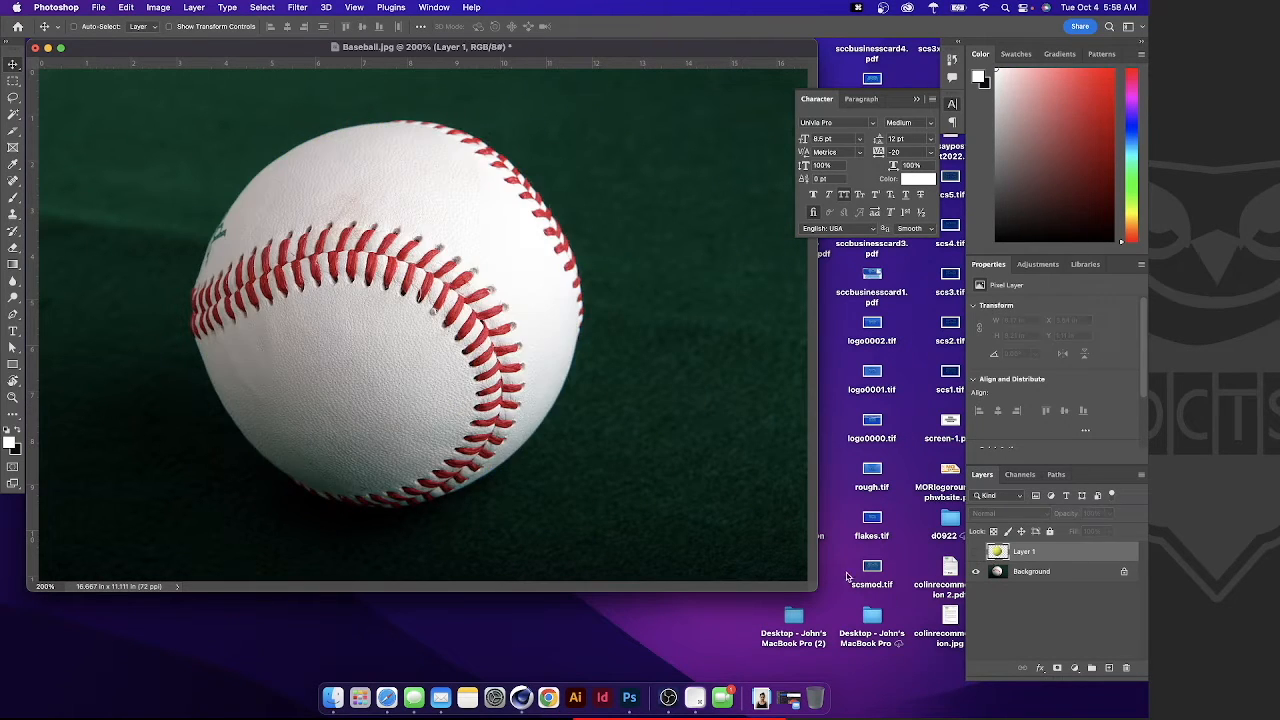
{"action": "left_click", "coordinate": [1017, 572]}
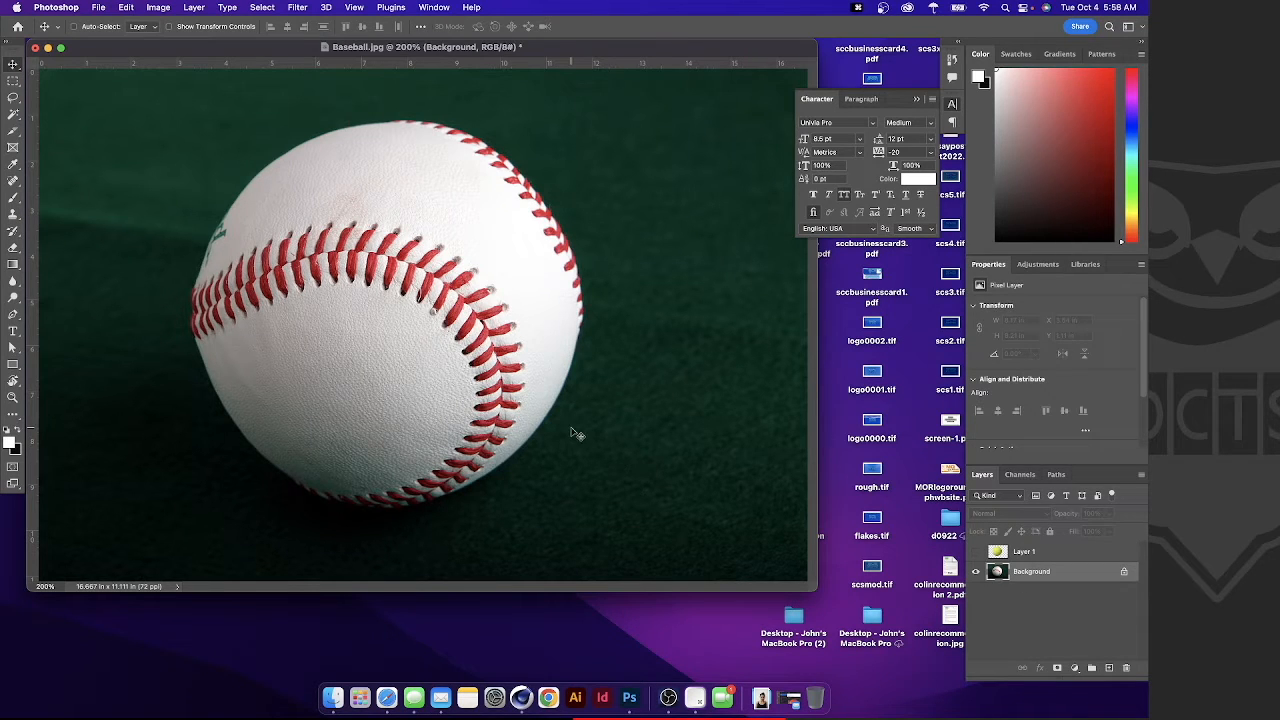
{"action": "key", "text": "p"}
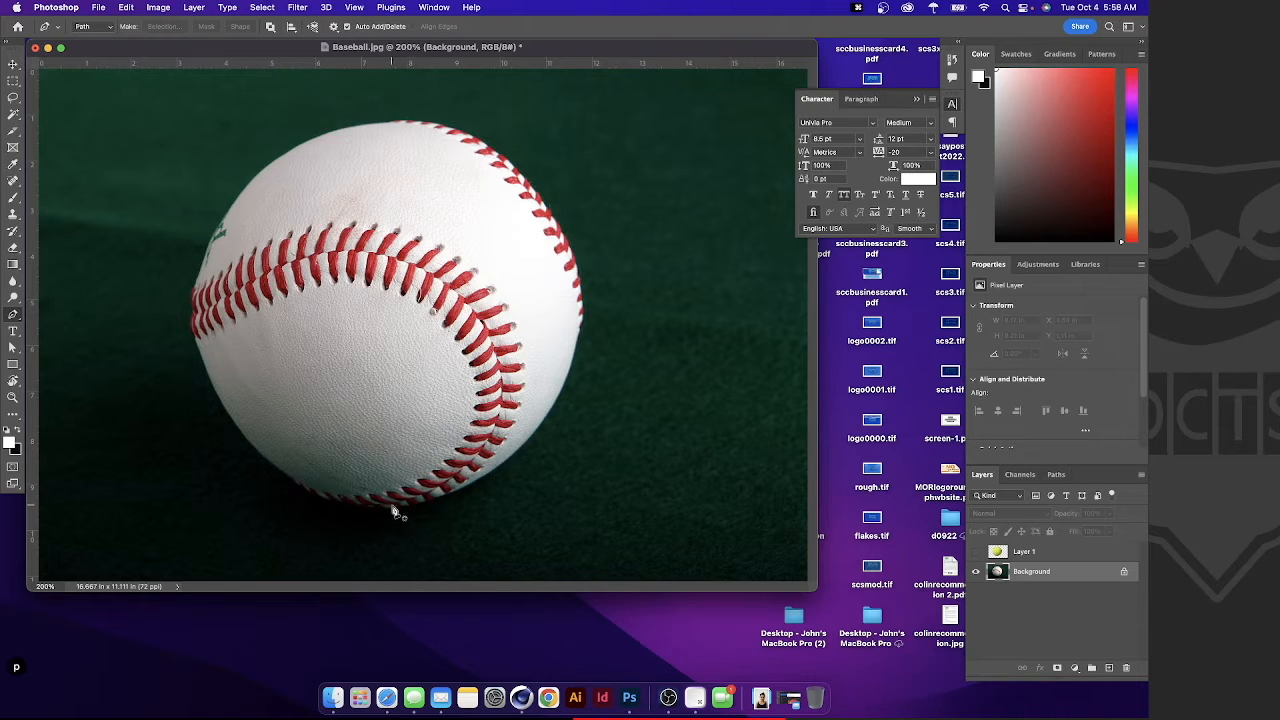
{"action": "left_click", "coordinate": [537, 198]}
{"action": "left_click_drag", "start_coordinate": [481, 146], "coordinate": [383, 123]}
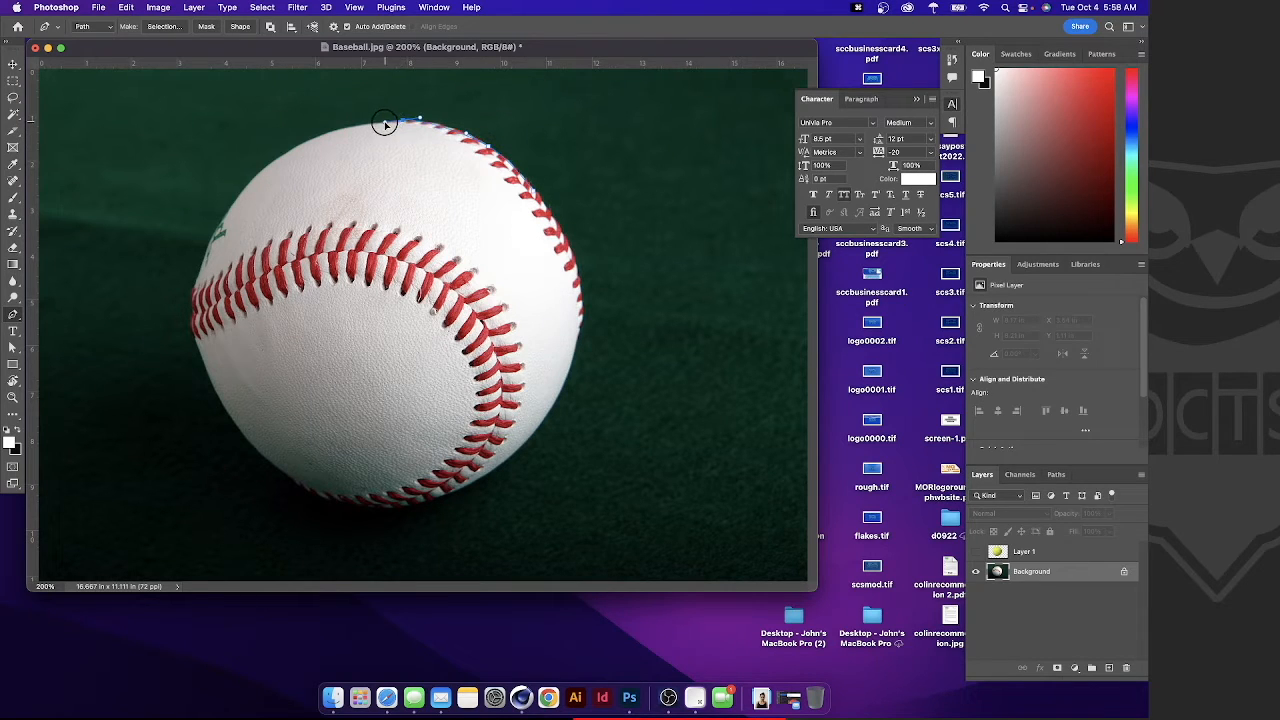
{"action": "left_click_drag", "start_coordinate": [294, 147], "coordinate": [267, 167]}
{"action": "left_click_drag", "start_coordinate": [211, 241], "coordinate": [189, 291]}
{"action": "left_click", "coordinate": [193, 307]}
{"action": "left_click", "coordinate": [196, 339]}
{"action": "left_click_drag", "start_coordinate": [238, 426], "coordinate": [258, 450]}
{"action": "left_click", "coordinate": [304, 485]}
{"action": "left_click", "coordinate": [339, 501]}
{"action": "left_click_drag", "start_coordinate": [417, 501], "coordinate": [442, 496]}
{"action": "left_click_drag", "start_coordinate": [545, 415], "coordinate": [593, 350]}
{"action": "left_click_drag", "start_coordinate": [582, 370], "coordinate": [583, 300]}
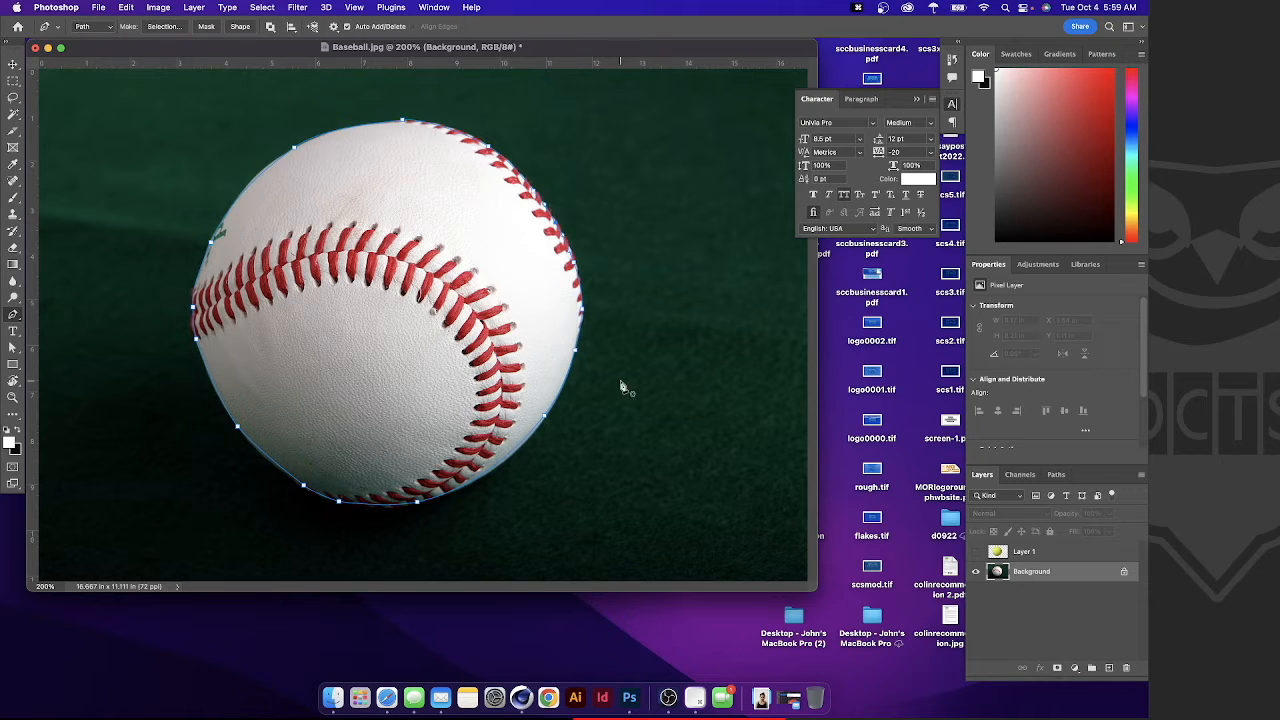
Load the baseball's Work Path as a selection.
{"action": "left_click", "coordinate": [12, 64]}
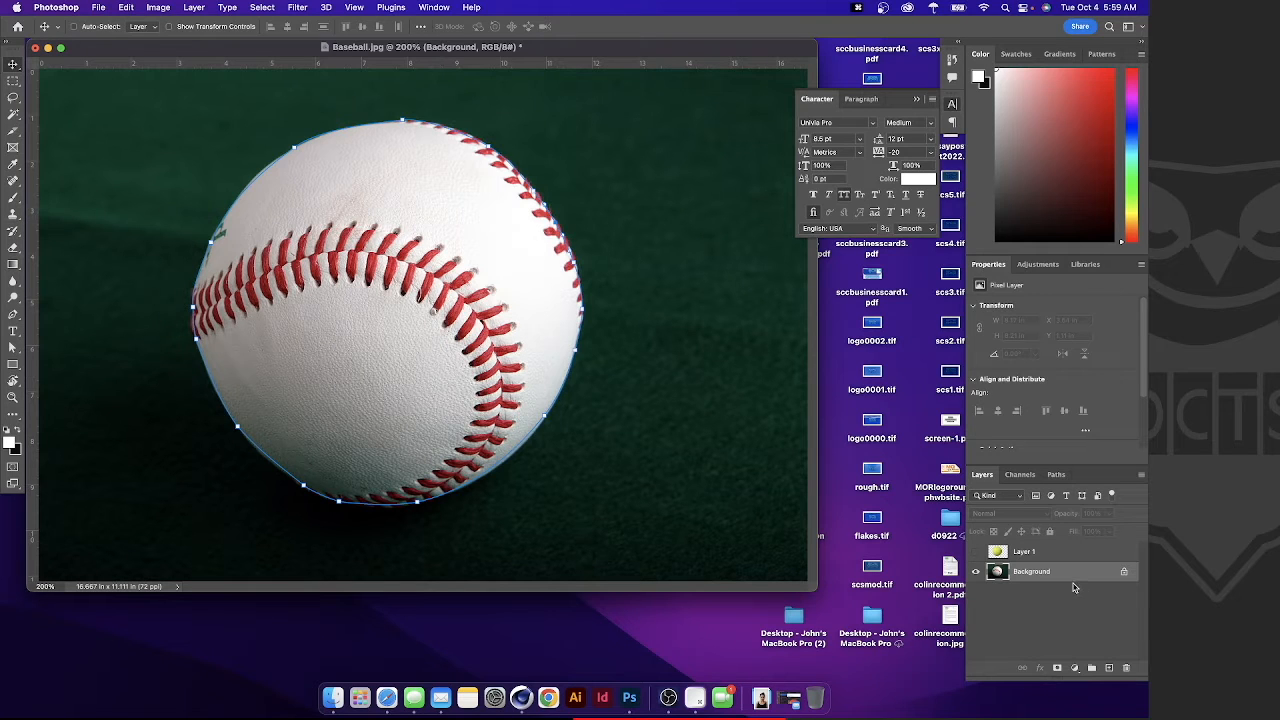
{"action": "left_click", "coordinate": [1056, 475]}
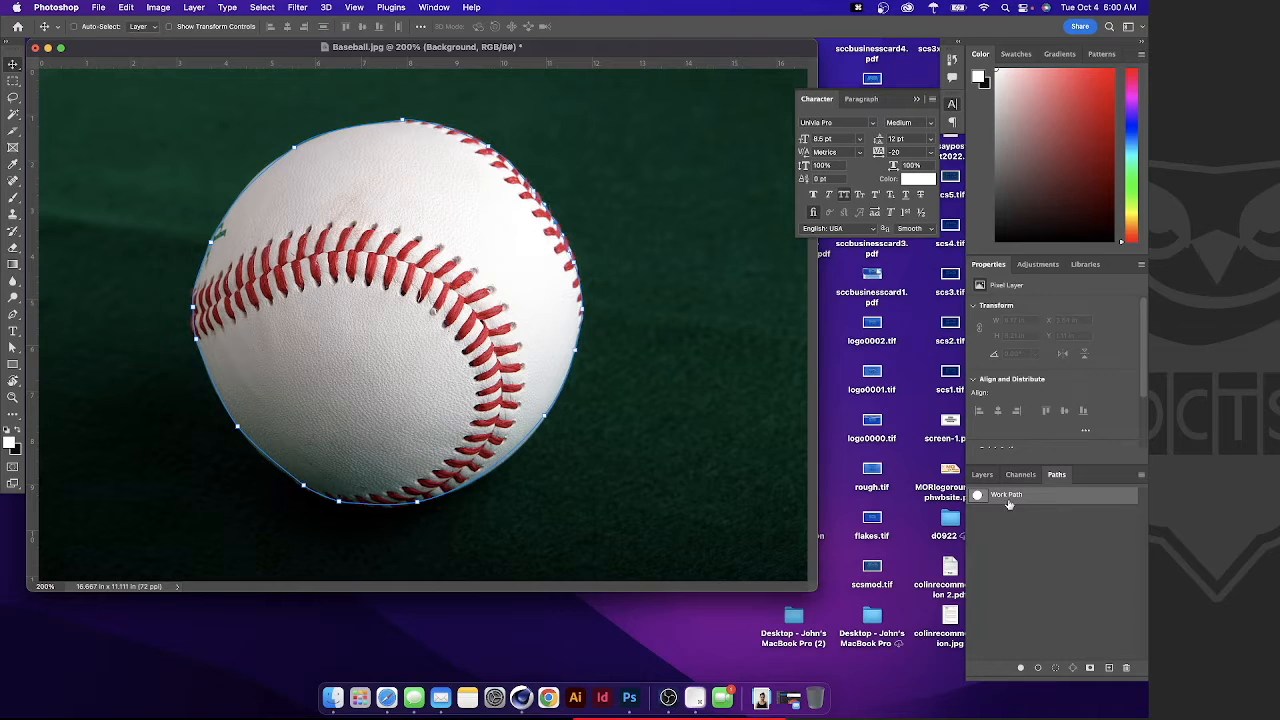
{"action": "left_click", "coordinate": [1055, 667]}
{"action": "left_click", "coordinate": [1040, 600]}
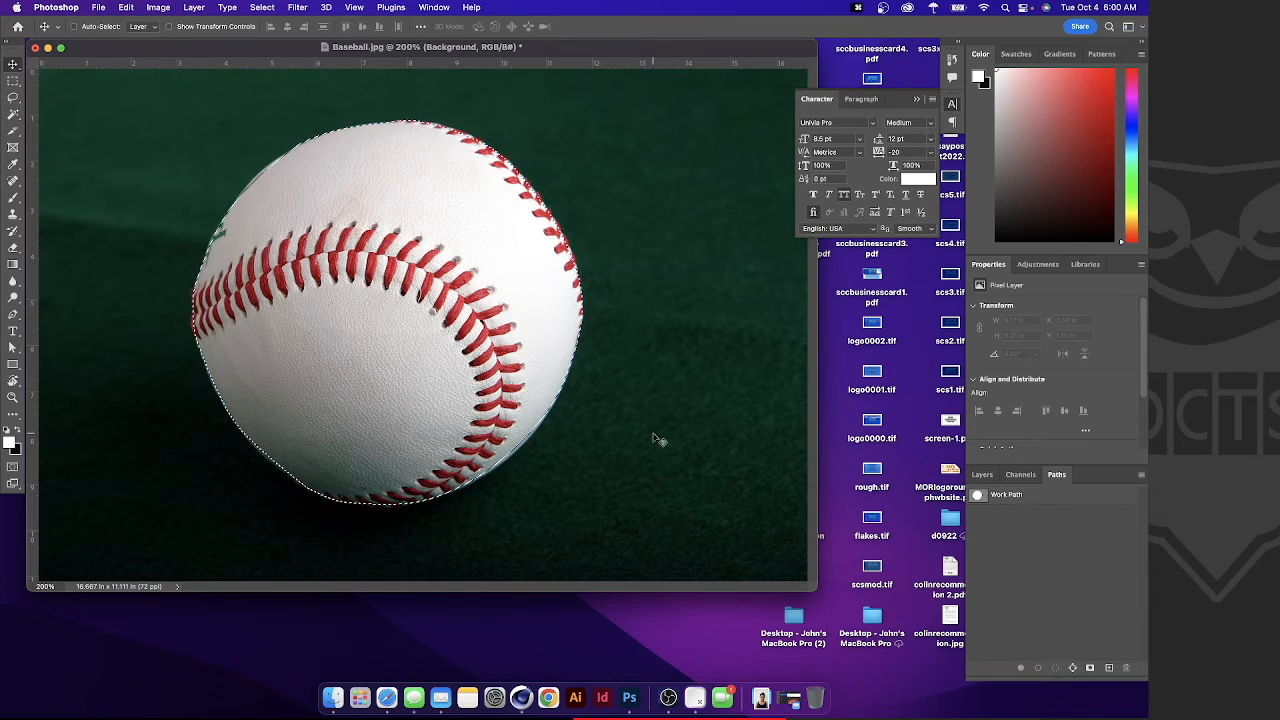
Copy the selected baseball from the Background layer and paste it onto its own layer.
{"action": "left_click", "coordinate": [126, 7]}
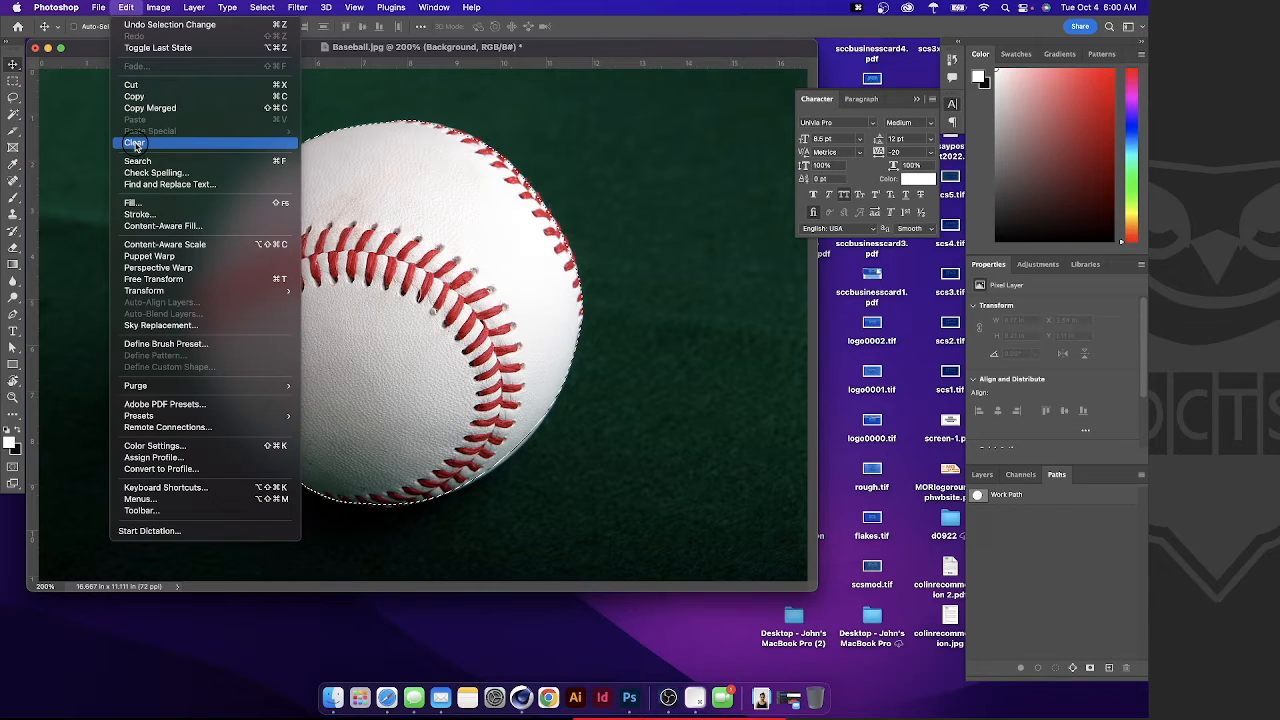
{"action": "left_click", "coordinate": [134, 96]}
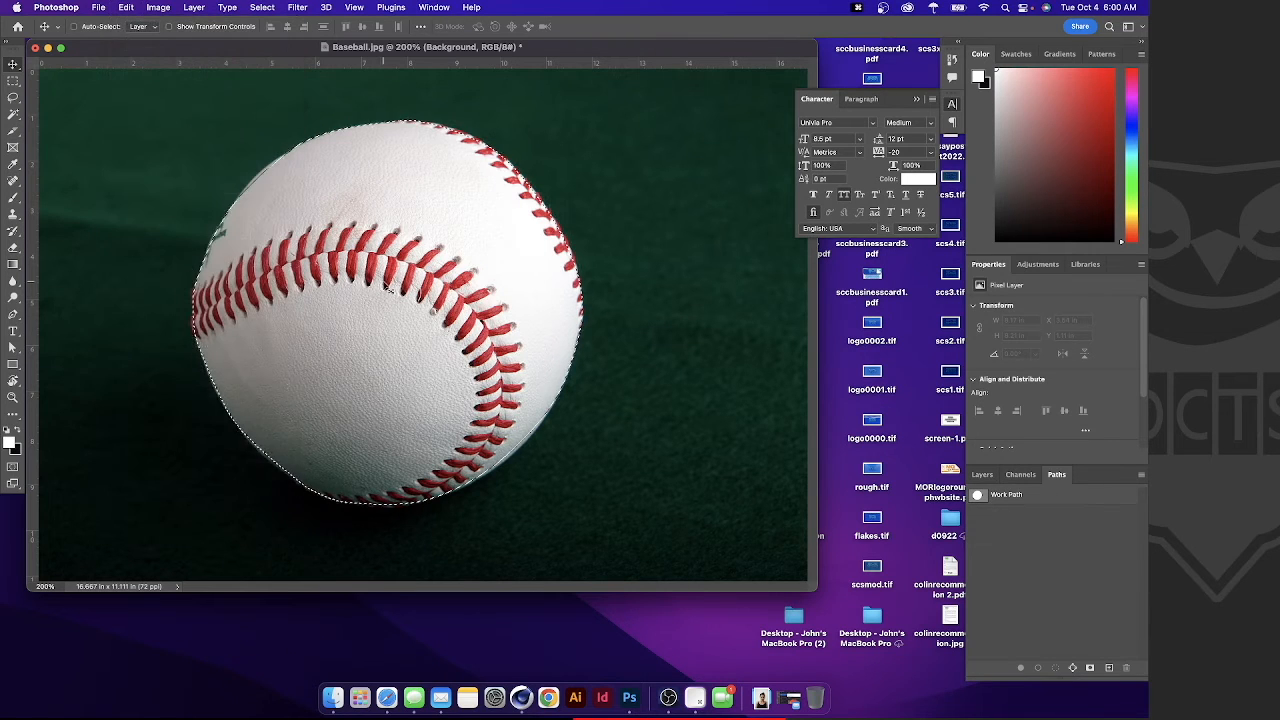
{"action": "left_click", "coordinate": [982, 474]}
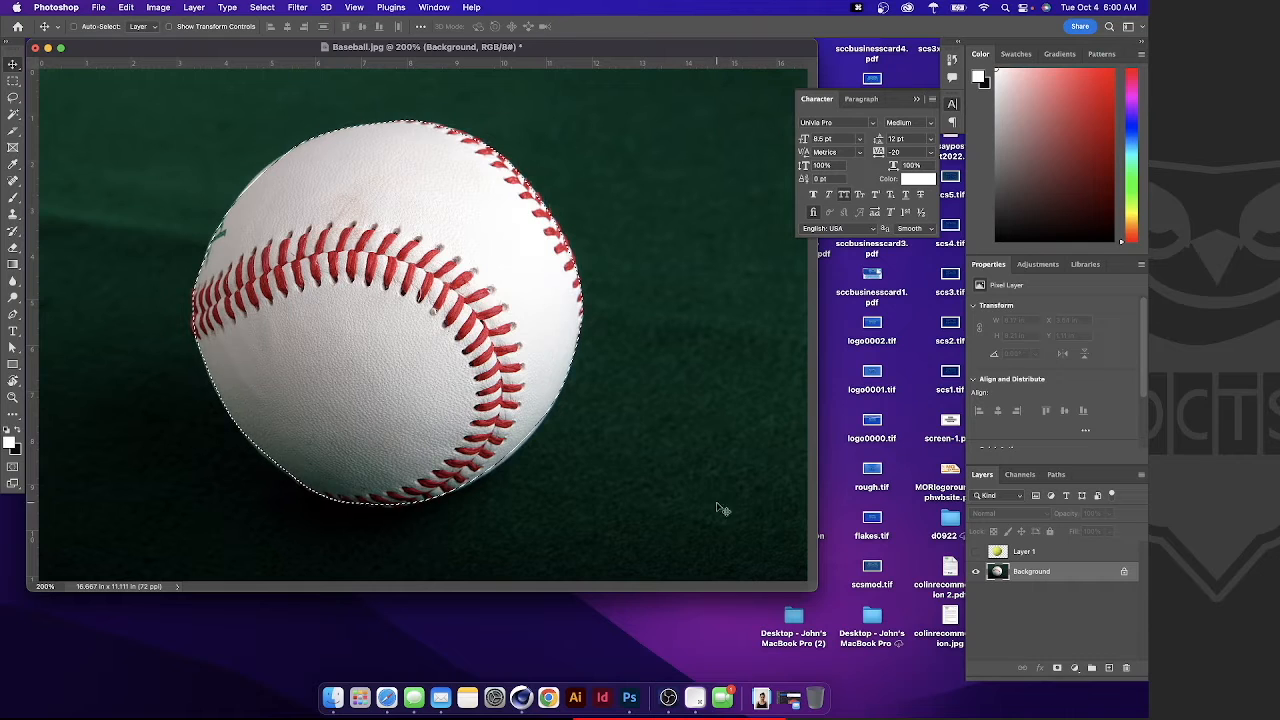
{"action": "left_click", "coordinate": [134, 8]}
{"action": "left_click", "coordinate": [135, 118]}
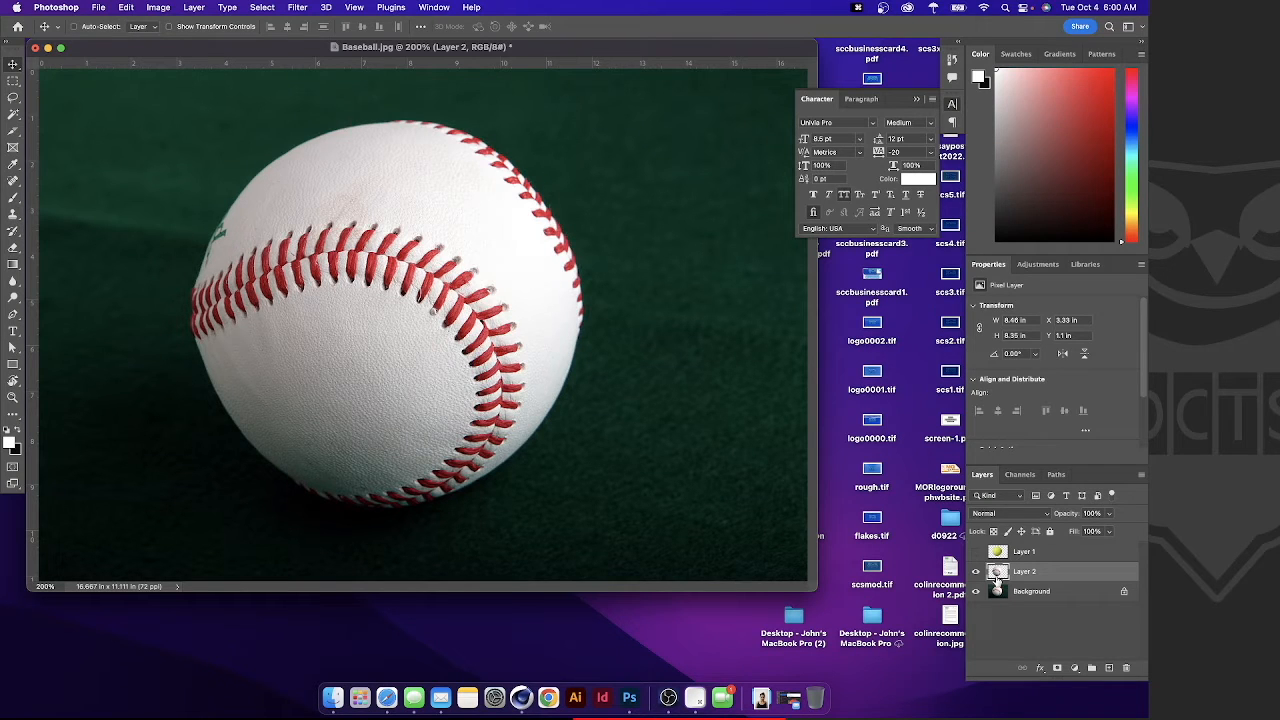
Check the cutouts by toggling Layer 2, hiding the Background, and showing and hiding Layer 1.
{"action": "left_click", "coordinate": [977, 571]}
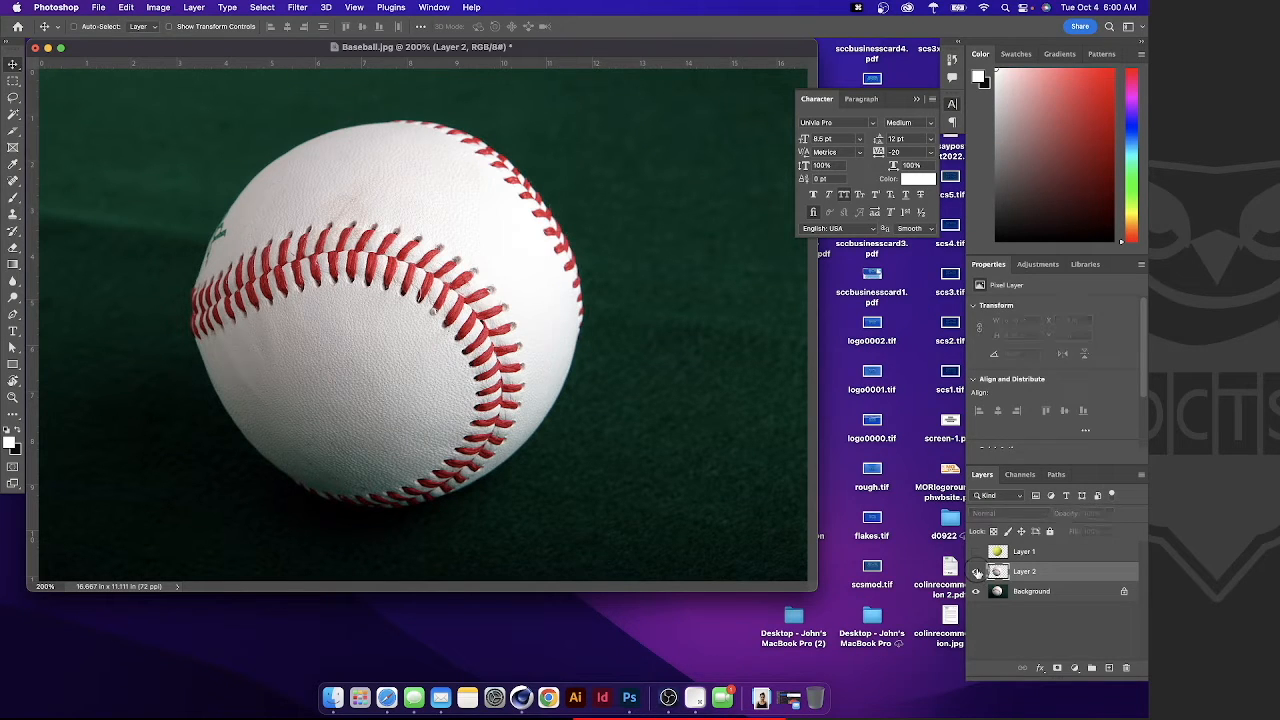
{"action": "left_click", "coordinate": [977, 571]}
{"action": "left_click", "coordinate": [977, 571]}
{"action": "left_click", "coordinate": [977, 571]}
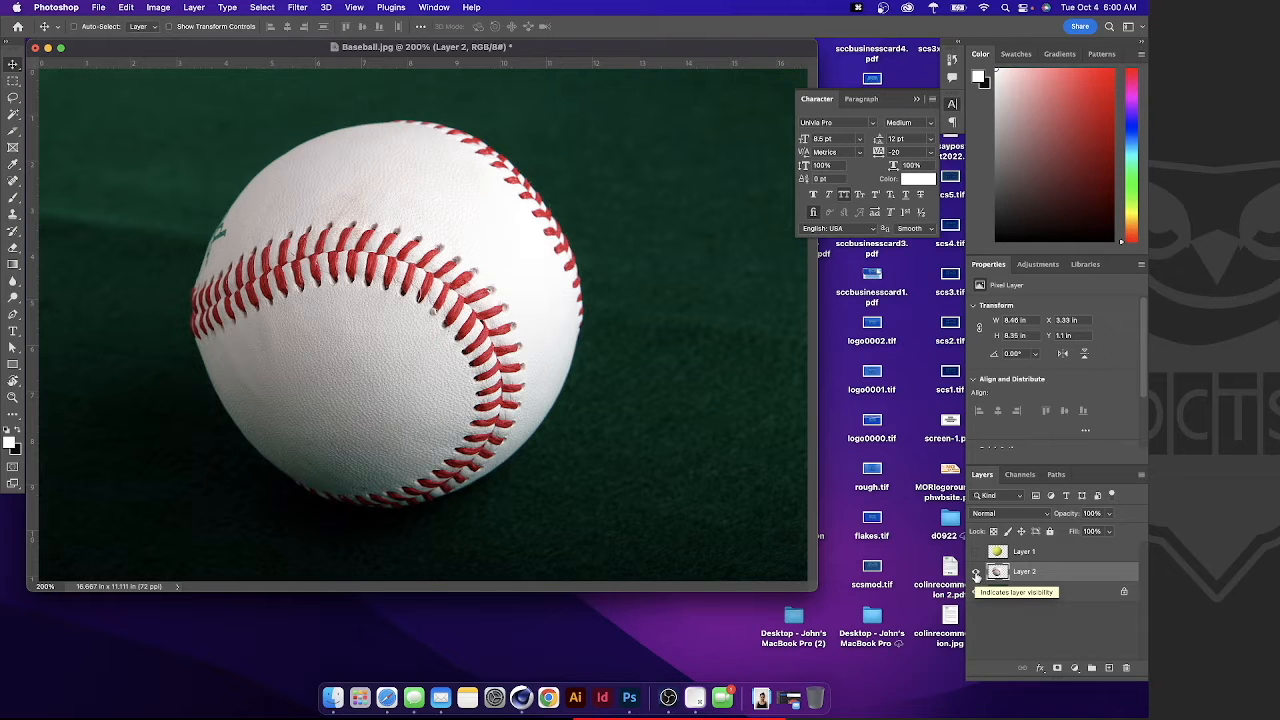
{"action": "left_click", "coordinate": [976, 591]}
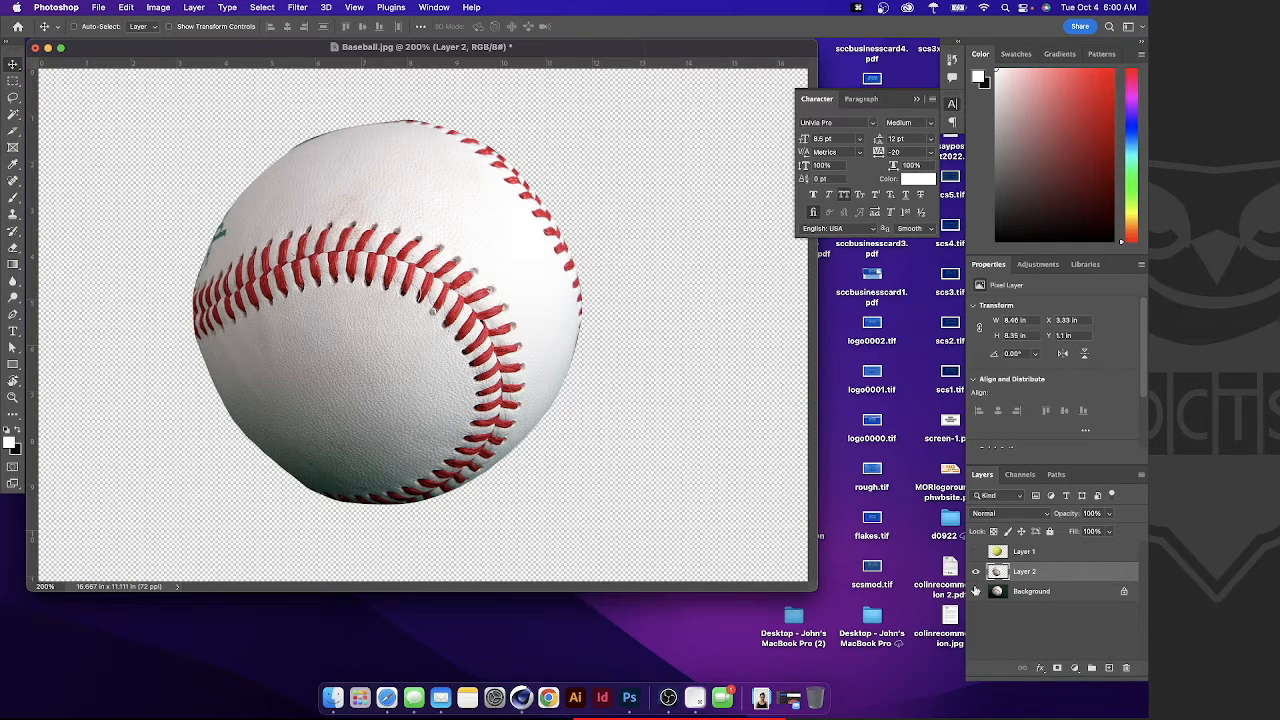
{"action": "left_click", "coordinate": [976, 552]}
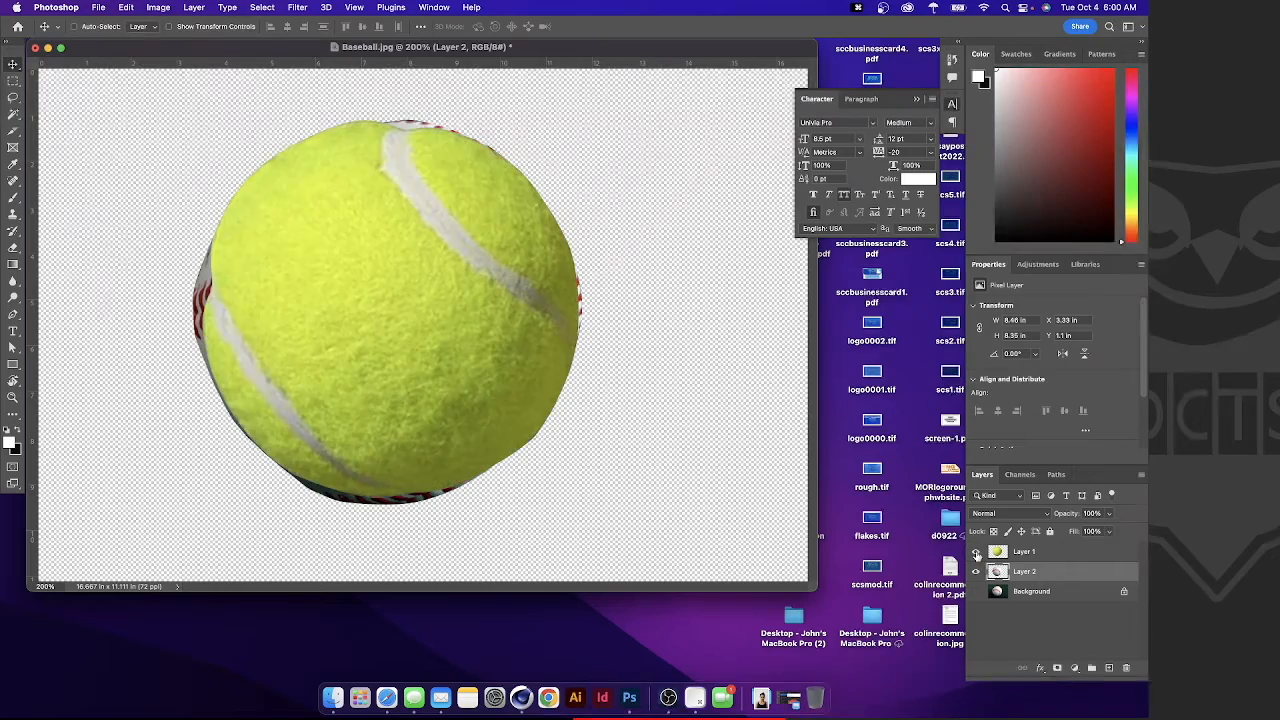
{"action": "left_click", "coordinate": [976, 552]}
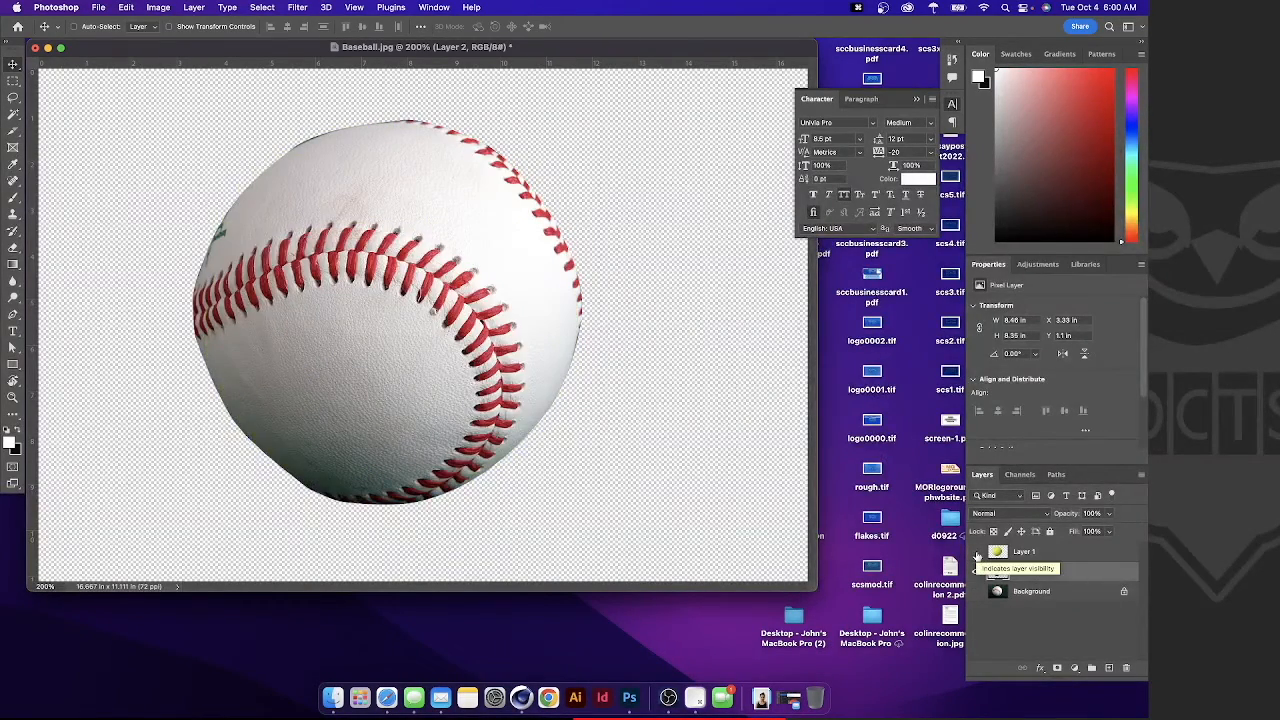
Hide Layer 2, and make the Background layer visible and active.
{"action": "left_click", "coordinate": [976, 571]}
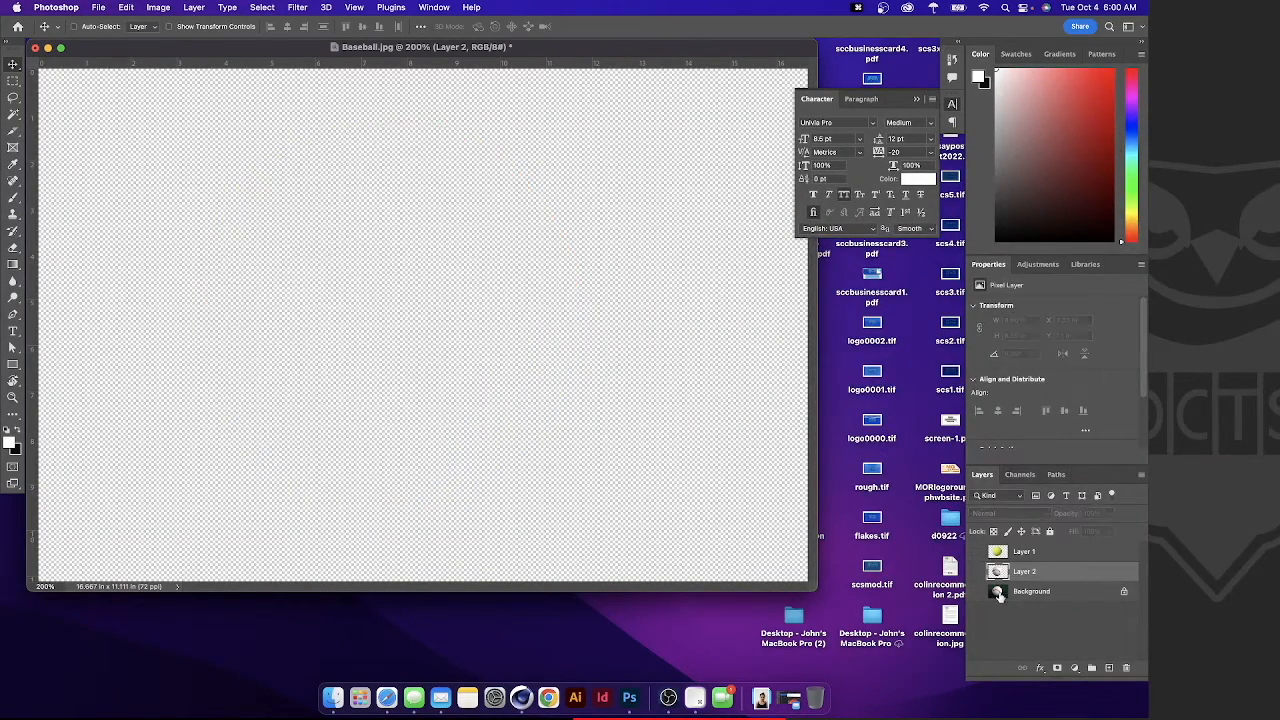
{"action": "left_click", "coordinate": [1007, 592]}
{"action": "left_click", "coordinate": [976, 591]}
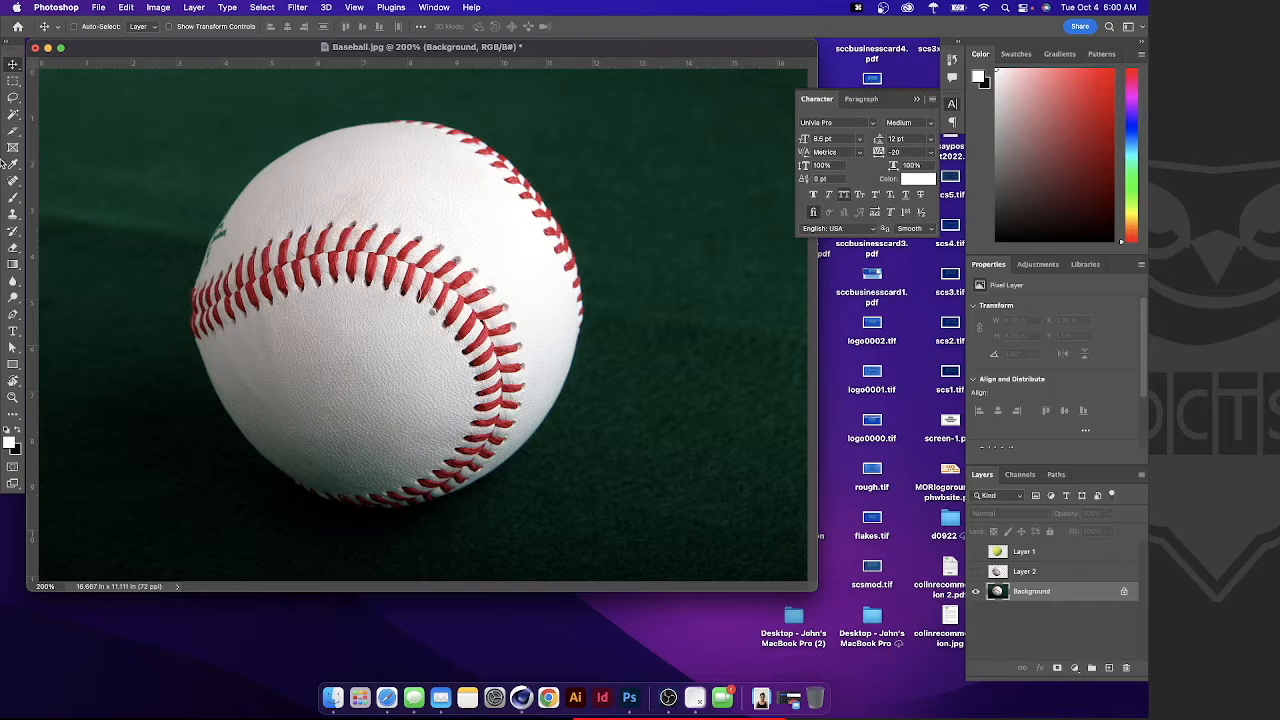
Choose the Clone Stamp tool and set its soft round brush size to 111 px.
{"action": "key", "text": "s"}
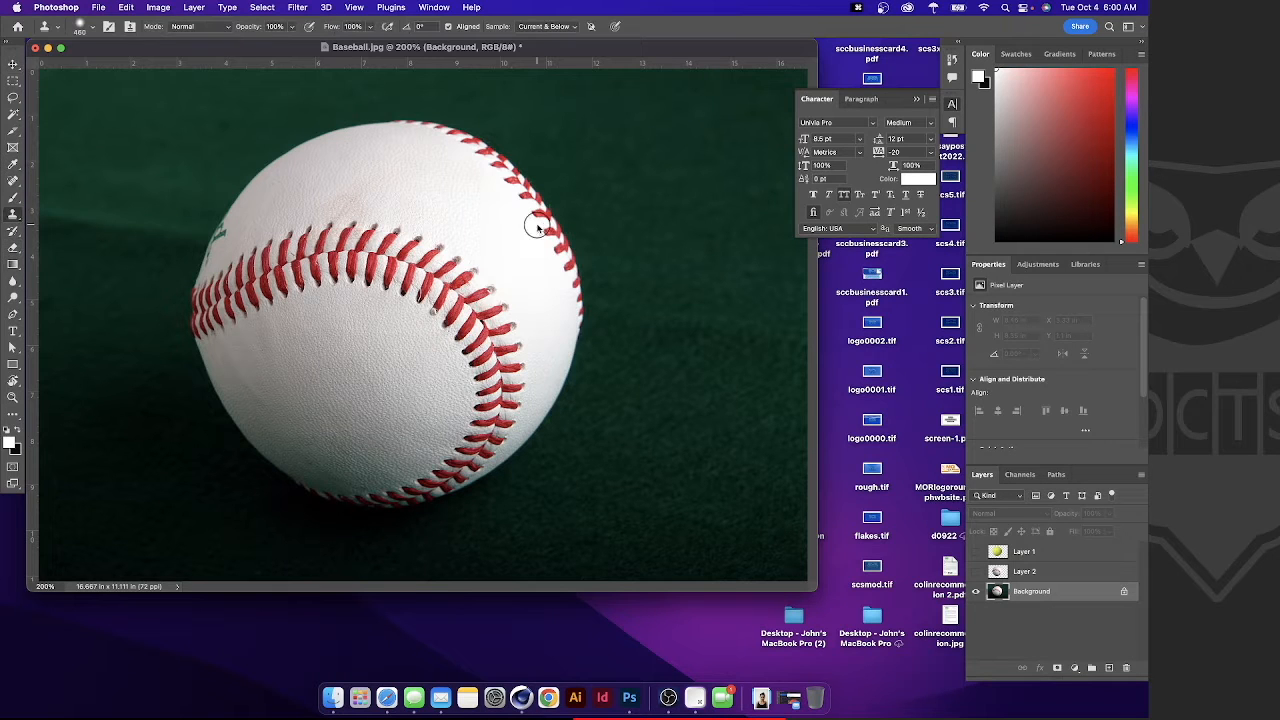
{"action": "right_click", "coordinate": [548, 228]}
{"action": "right_click", "coordinate": [347, 192]}
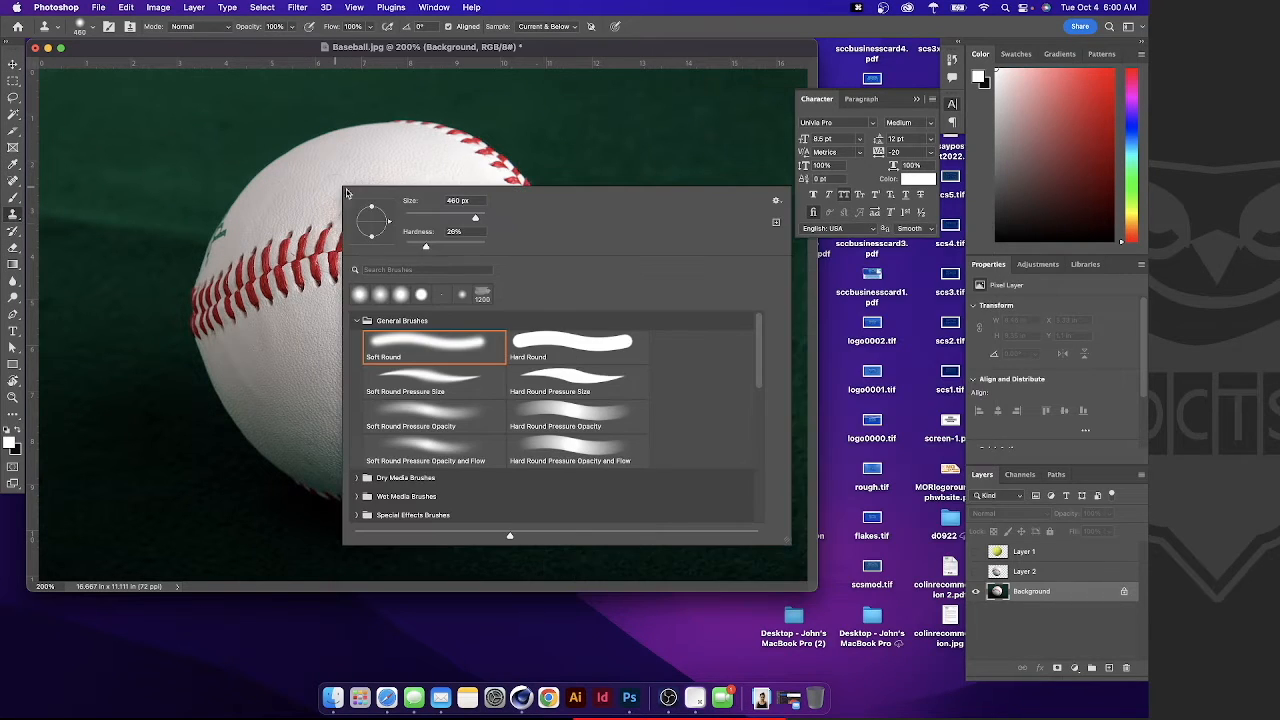
{"action": "left_click_drag", "start_coordinate": [475, 218], "coordinate": [447, 218]}
{"action": "left_click", "coordinate": [89, 27]}
{"action": "left_click", "coordinate": [91, 30]}
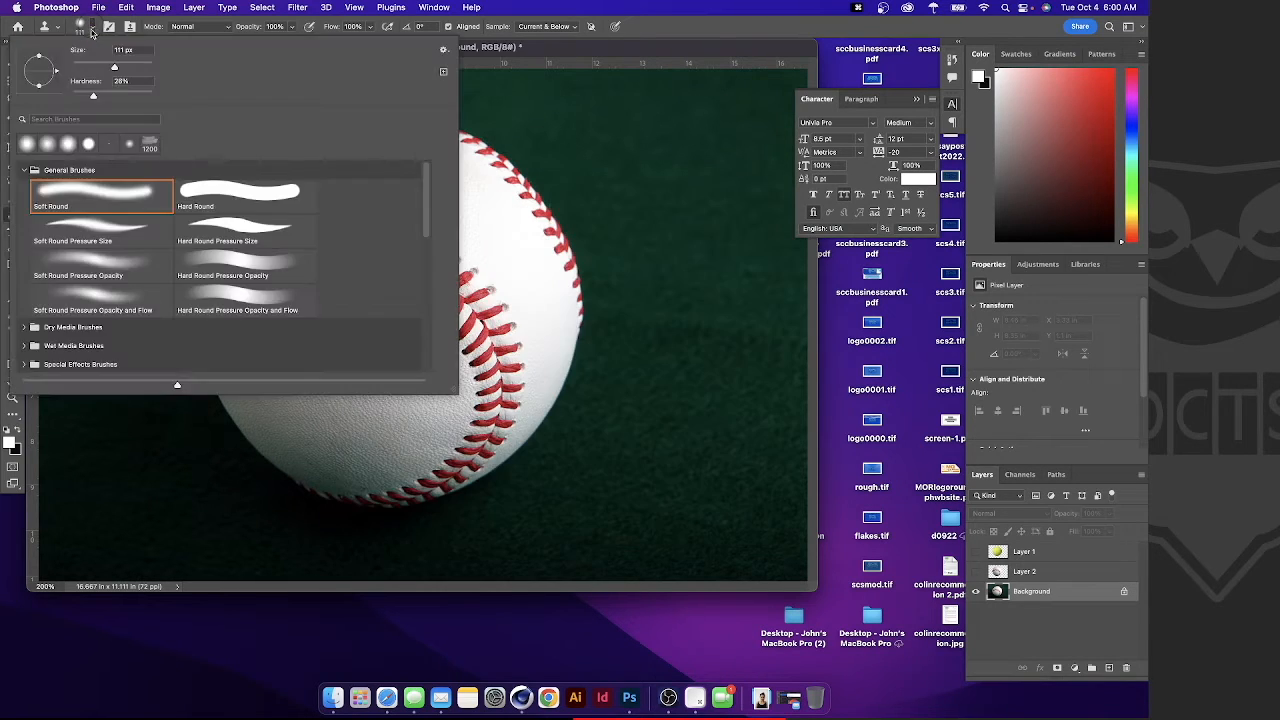
{"action": "left_click", "coordinate": [556, 52]}
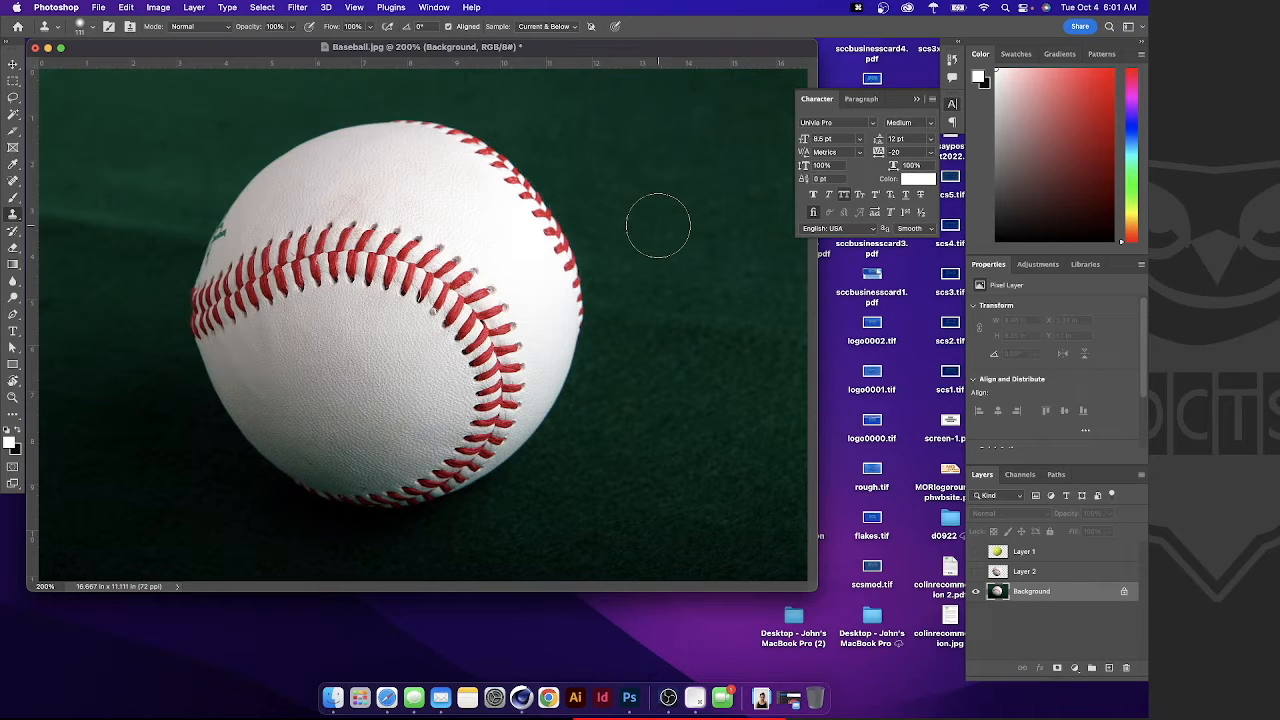
Look through the workspace options for the command that resets the Essentials workspace.
{"action": "left_click", "coordinate": [440, 9]}
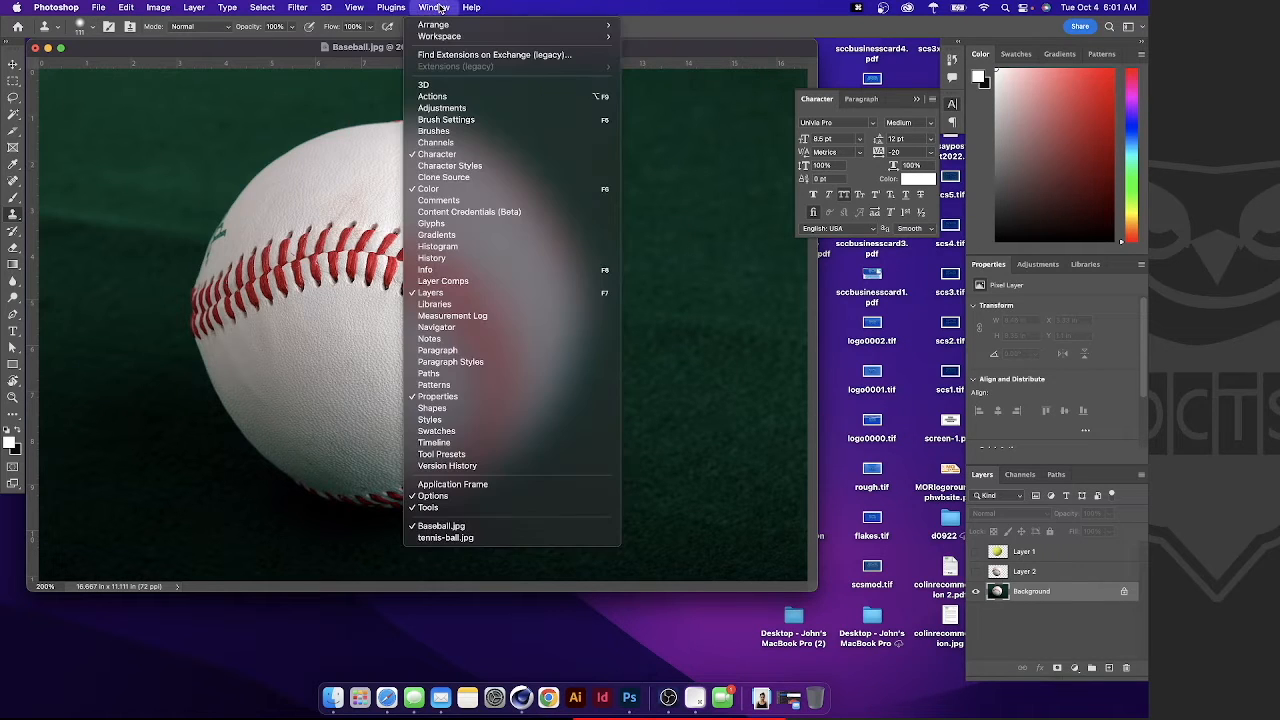
{"action": "mouse_move", "coordinate": [436, 38]}
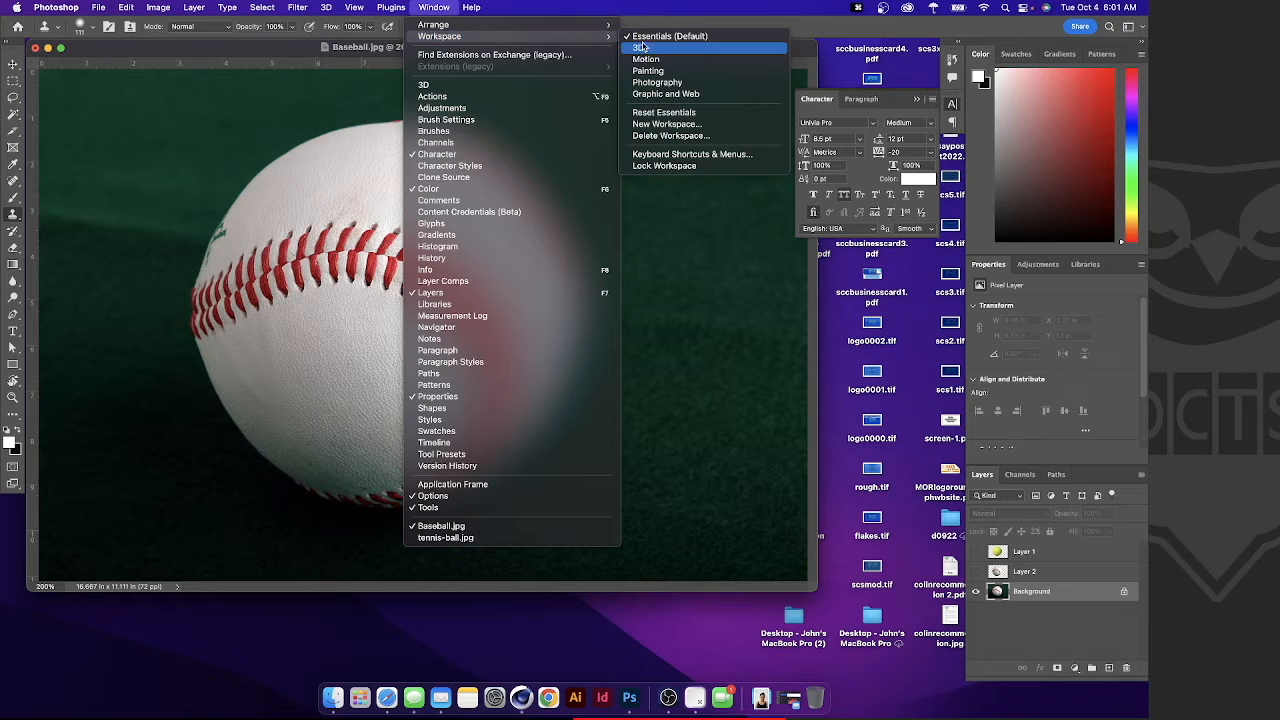
{"action": "left_click", "coordinate": [685, 113]}
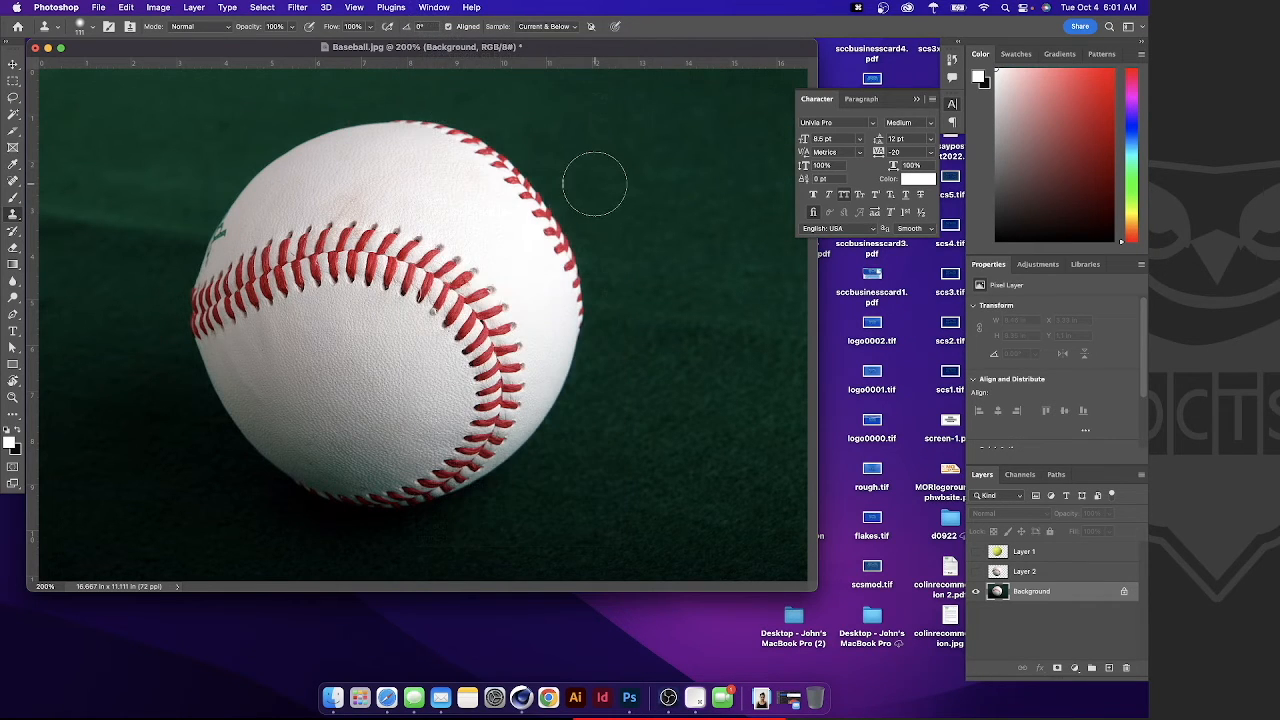
{"action": "left_click", "coordinate": [445, 8]}
{"action": "mouse_move", "coordinate": [460, 36]}
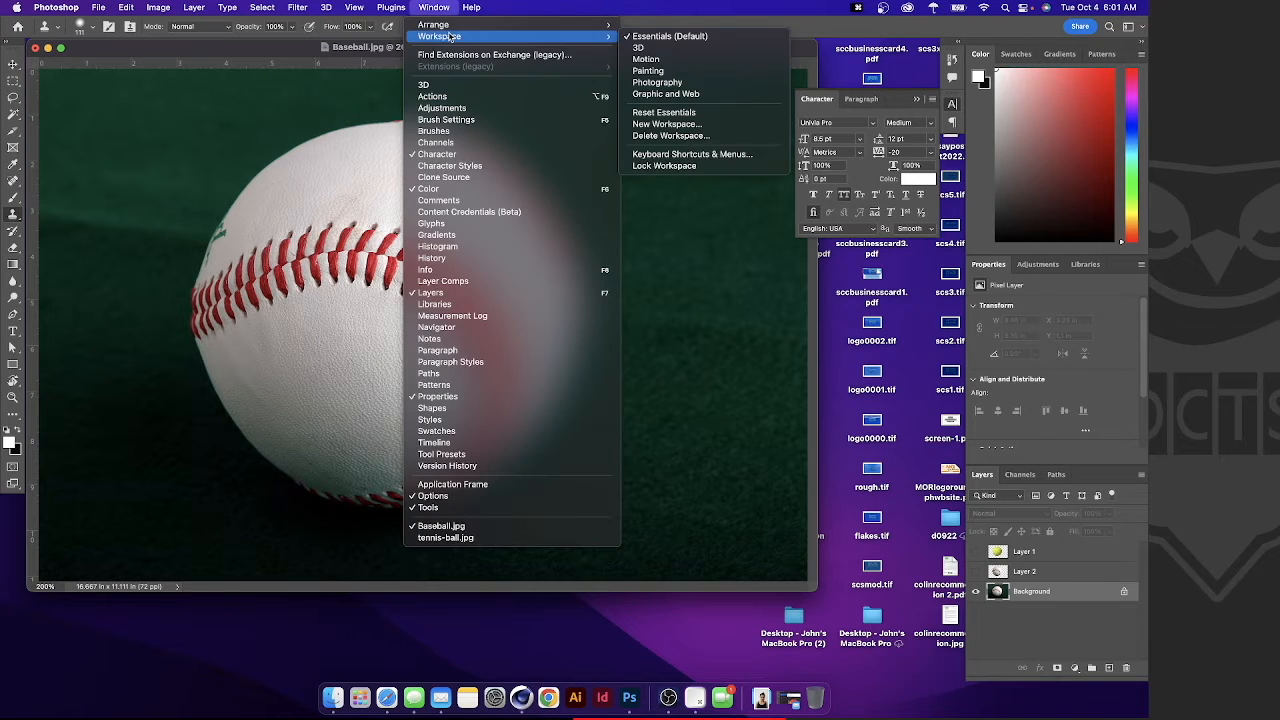
{"action": "left_click", "coordinate": [662, 112]}
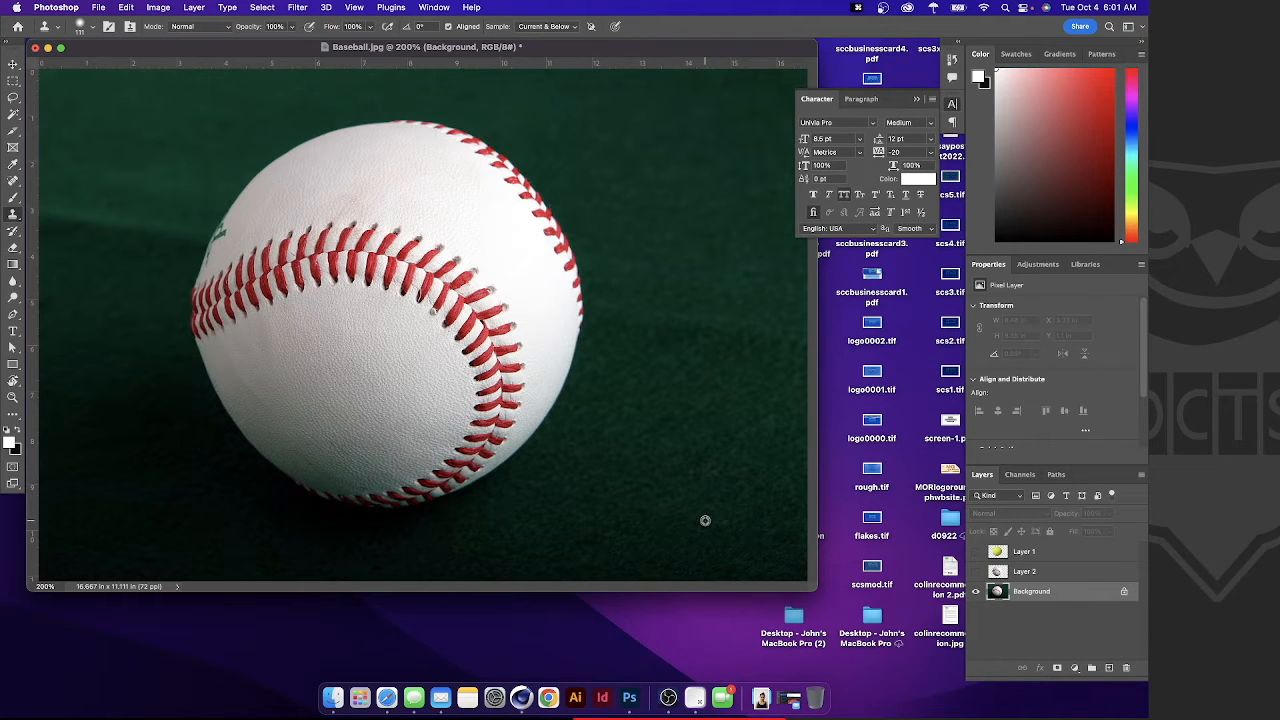
Clone the green turf over the baseball's lower part and right edge on the Background layer, sampling turf beside the ball.
{"action": "mouse_move", "coordinate": [523, 466]}
{"action": "left_mouse_down"}
{"action": "mouse_move", "coordinate": [450, 482]}
{"action": "mouse_move", "coordinate": [501, 466]}
{"action": "mouse_move", "coordinate": [521, 438]}
{"action": "mouse_move", "coordinate": [487, 471]}
{"action": "mouse_move", "coordinate": [421, 489]}
{"action": "mouse_move", "coordinate": [367, 484]}
{"action": "mouse_move", "coordinate": [476, 474]}
{"action": "mouse_move", "coordinate": [496, 456]}
{"action": "mouse_move", "coordinate": [439, 446]}
{"action": "mouse_move", "coordinate": [330, 471]}
{"action": "mouse_move", "coordinate": [268, 462]}
{"action": "mouse_move", "coordinate": [349, 471]}
{"action": "mouse_move", "coordinate": [386, 462]}
{"action": "mouse_move", "coordinate": [323, 460]}
{"action": "mouse_move", "coordinate": [437, 449]}
{"action": "left_mouse_up"}
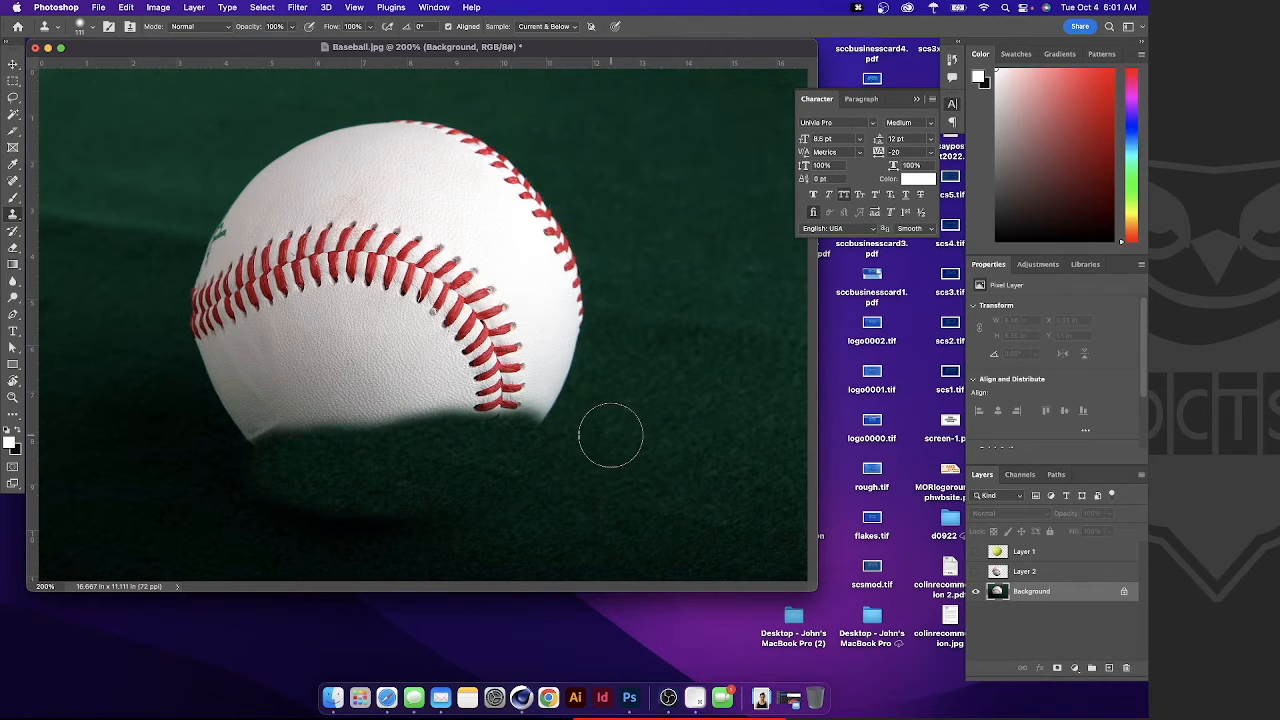
{"action": "left_click", "coordinate": [664, 434], "text": "alt"}
{"action": "mouse_move", "coordinate": [558, 434]}
{"action": "left_mouse_down"}
{"action": "mouse_move", "coordinate": [566, 396]}
{"action": "mouse_move", "coordinate": [531, 423]}
{"action": "mouse_move", "coordinate": [576, 393]}
{"action": "mouse_move", "coordinate": [599, 335]}
{"action": "mouse_move", "coordinate": [601, 308]}
{"action": "mouse_move", "coordinate": [572, 315]}
{"action": "mouse_move", "coordinate": [603, 309]}
{"action": "mouse_move", "coordinate": [585, 232]}
{"action": "mouse_move", "coordinate": [565, 361]}
{"action": "mouse_move", "coordinate": [525, 433]}
{"action": "mouse_move", "coordinate": [578, 322]}
{"action": "mouse_move", "coordinate": [578, 250]}
{"action": "mouse_move", "coordinate": [555, 197]}
{"action": "mouse_move", "coordinate": [557, 326]}
{"action": "mouse_move", "coordinate": [472, 442]}
{"action": "left_mouse_up"}
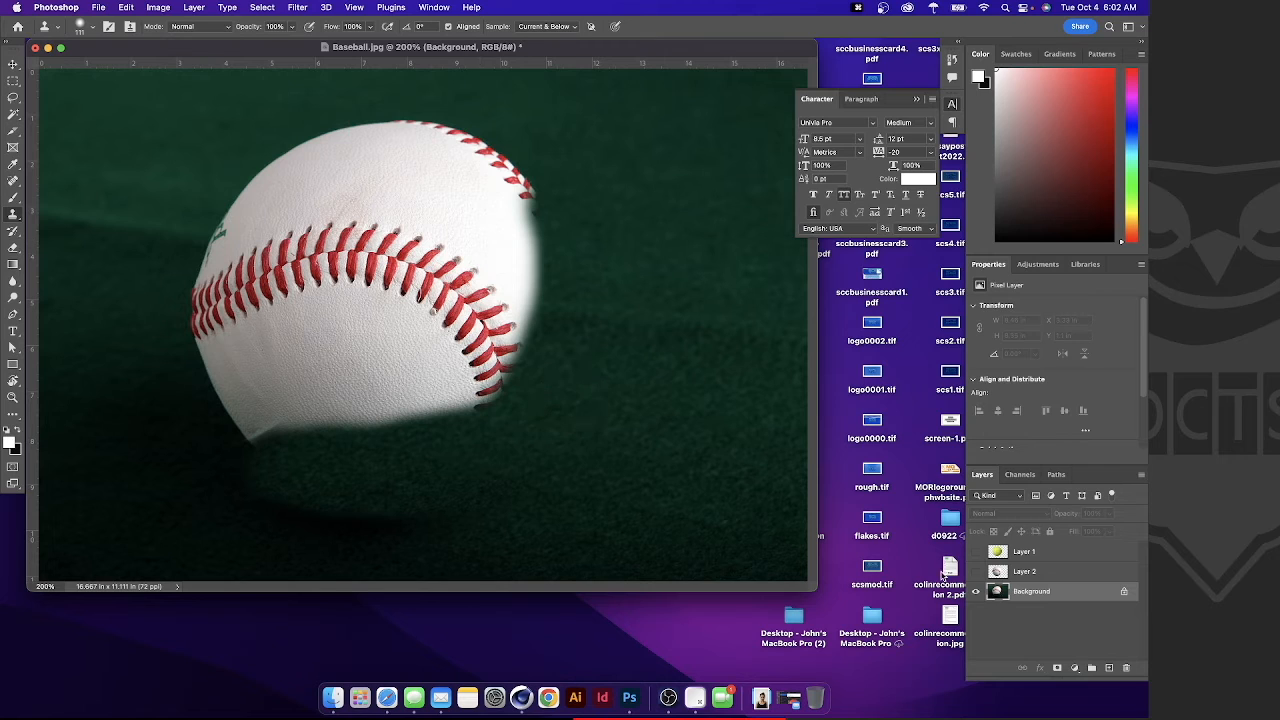
Add a new layer above the Background and set the Clone Stamp to sample All Layers.
{"action": "left_click", "coordinate": [1109, 670]}
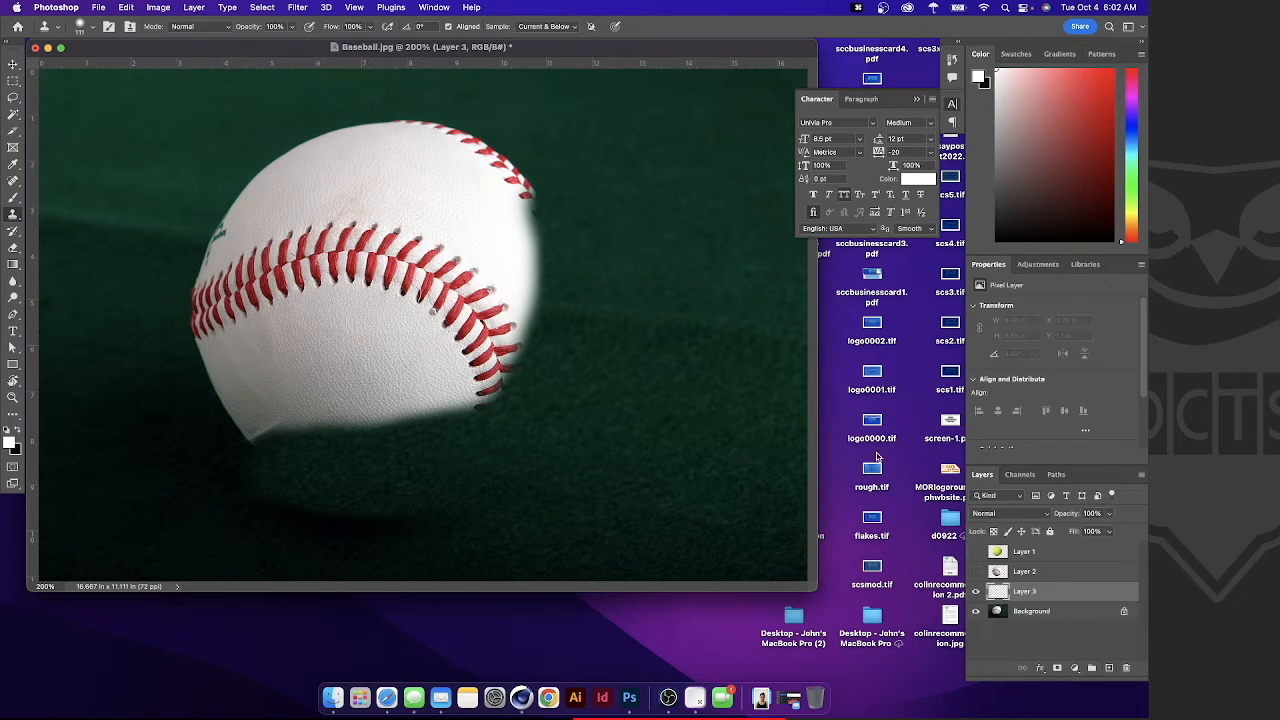
{"action": "left_click", "coordinate": [561, 27]}
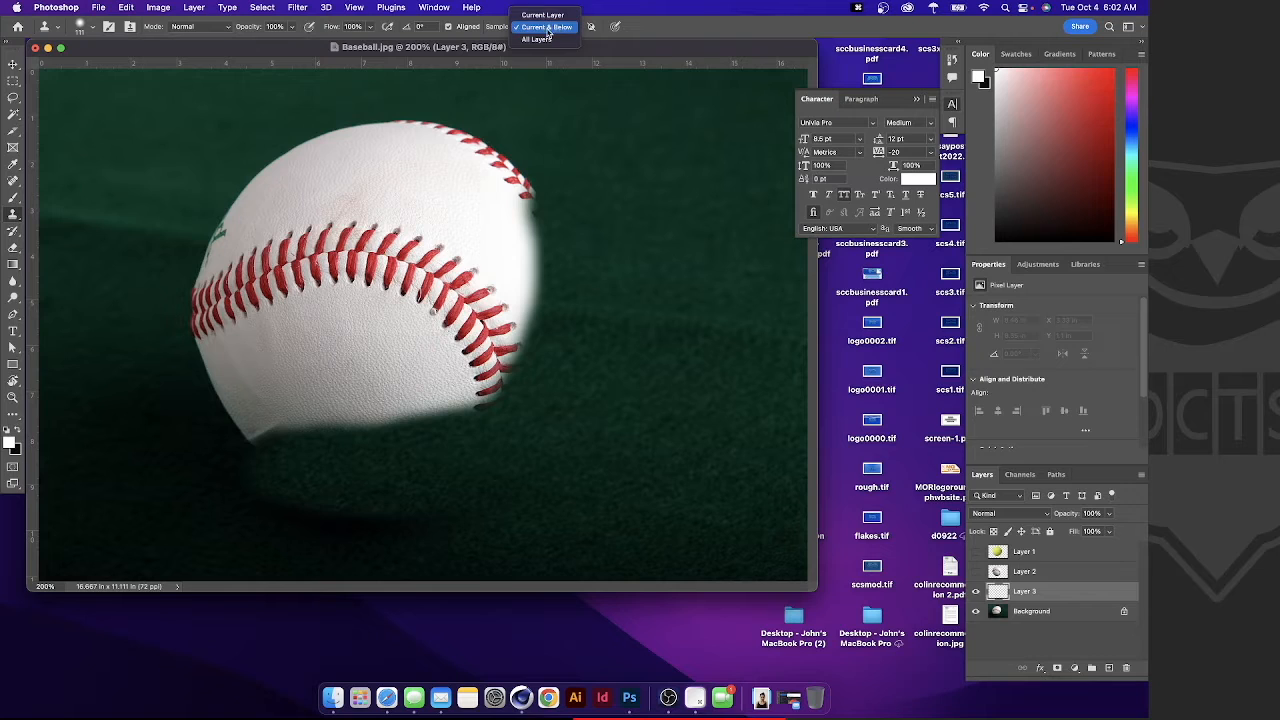
{"action": "left_click", "coordinate": [545, 40]}
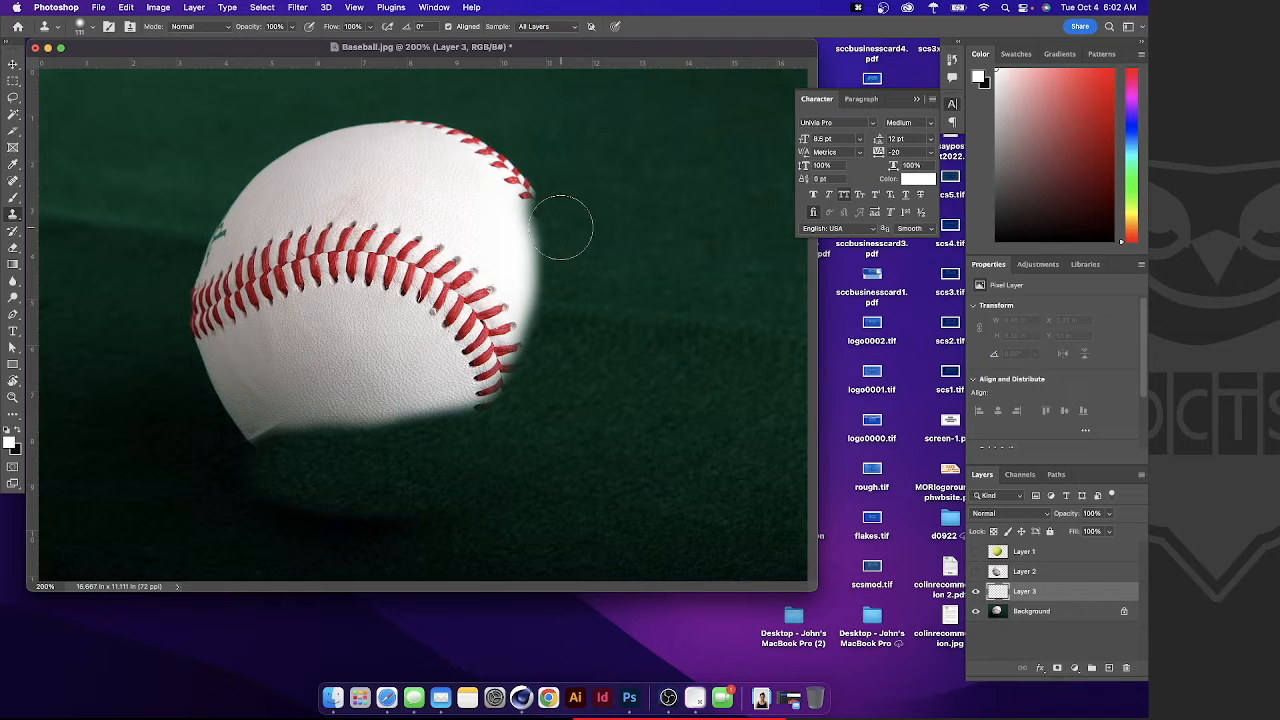
Clone green turf over the baseball's upper-right part on Layer 3, and compare the image with that layer hidden and shown.
{"action": "left_click", "coordinate": [723, 263], "text": "alt"}
{"action": "mouse_move", "coordinate": [545, 254]}
{"action": "left_mouse_down"}
{"action": "mouse_move", "coordinate": [519, 158]}
{"action": "mouse_move", "coordinate": [532, 280]}
{"action": "mouse_move", "coordinate": [521, 200]}
{"action": "mouse_move", "coordinate": [476, 183]}
{"action": "mouse_move", "coordinate": [513, 163]}
{"action": "mouse_move", "coordinate": [455, 137]}
{"action": "mouse_move", "coordinate": [358, 129]}
{"action": "mouse_move", "coordinate": [413, 134]}
{"action": "mouse_move", "coordinate": [486, 247]}
{"action": "left_mouse_up"}
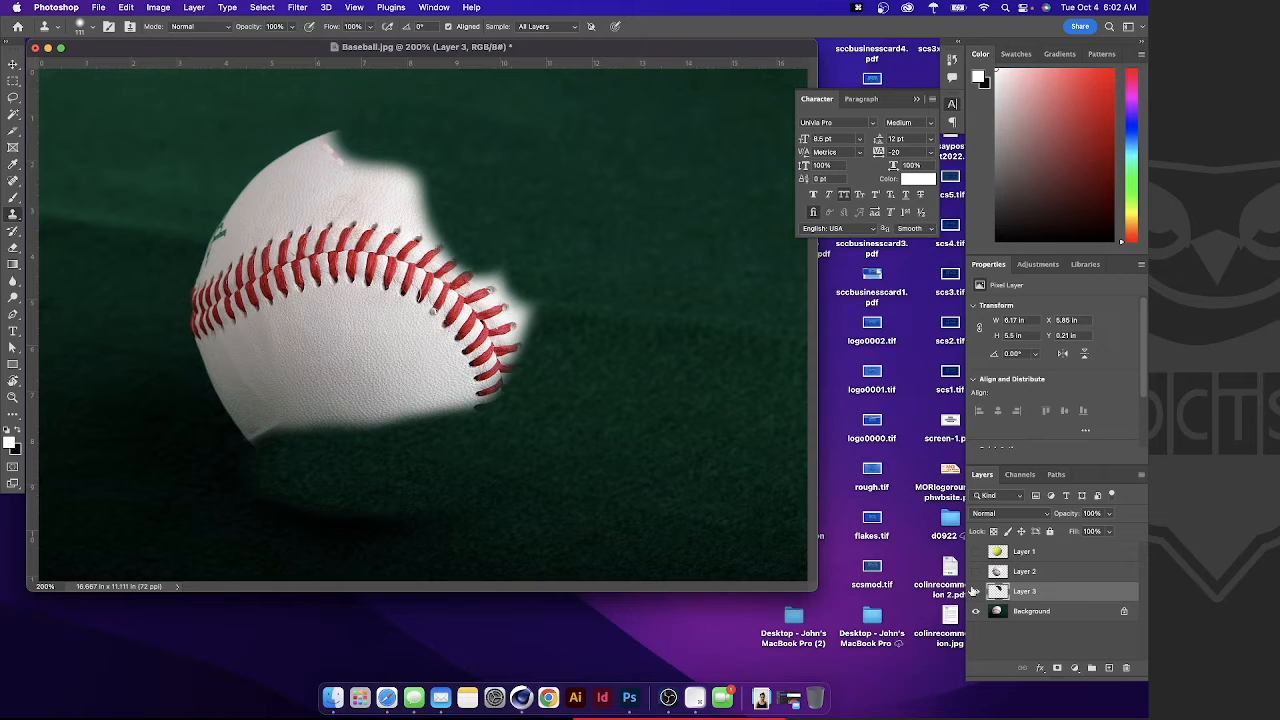
{"action": "left_click", "coordinate": [976, 591]}
{"action": "left_click", "coordinate": [976, 591]}
{"action": "left_click", "coordinate": [976, 591]}
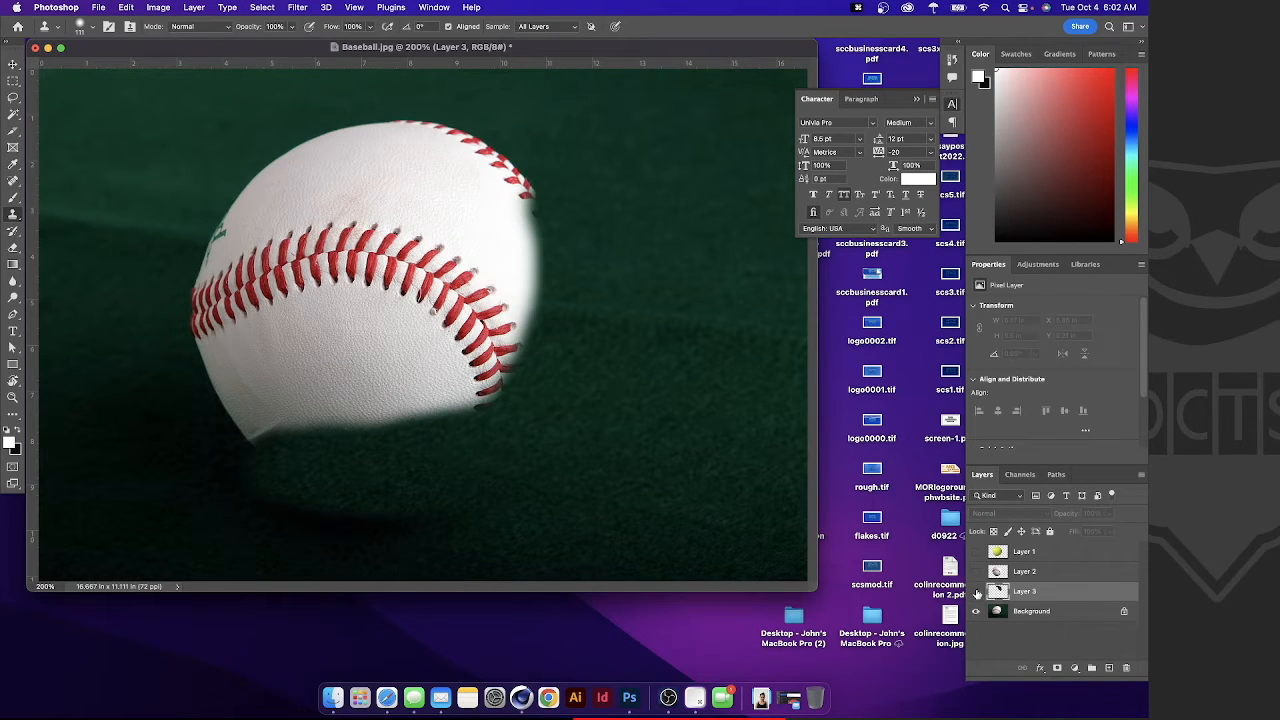
{"action": "left_click", "coordinate": [977, 592]}
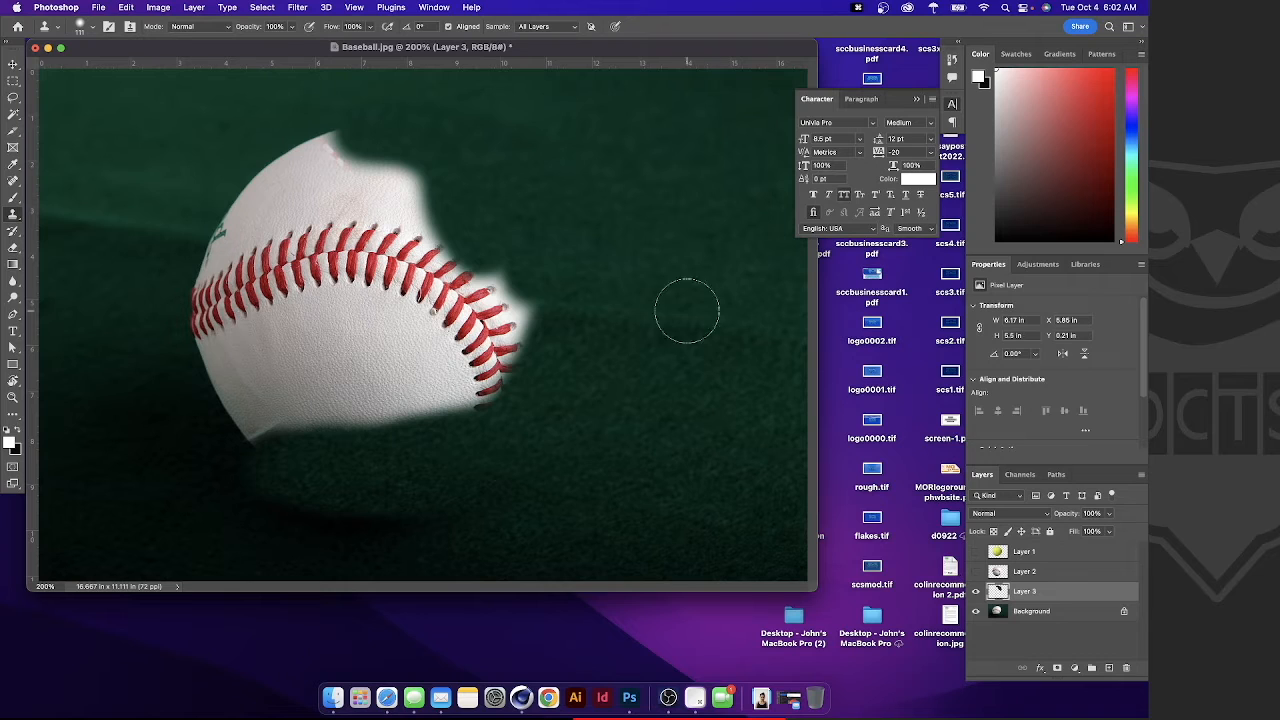
Clone green turf over the baseball's top edge on Layer 3, sampling the turf to the right of the ball.
{"action": "left_click", "coordinate": [673, 220], "text": "alt"}
{"action": "mouse_move", "coordinate": [293, 140]}
{"action": "left_mouse_down"}
{"action": "mouse_move", "coordinate": [330, 150]}
{"action": "mouse_move", "coordinate": [323, 129]}
{"action": "mouse_move", "coordinate": [323, 149]}
{"action": "mouse_move", "coordinate": [245, 160]}
{"action": "left_mouse_up"}
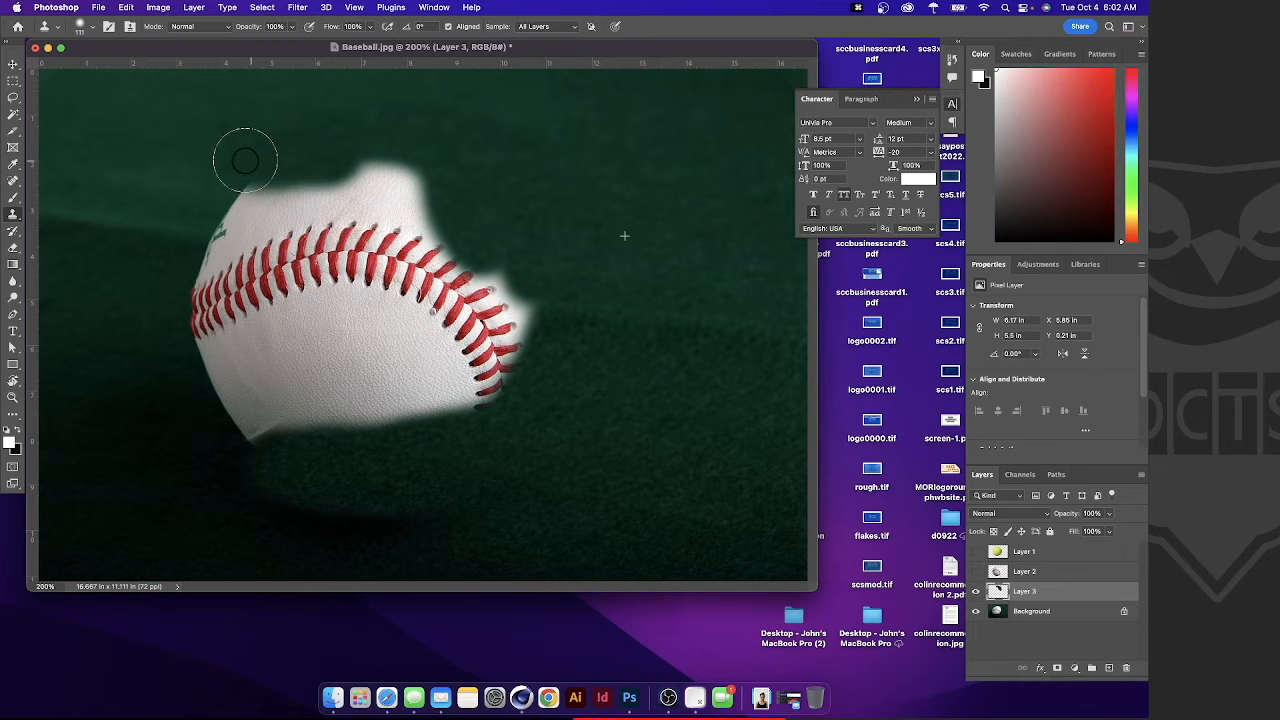
{"action": "left_click", "coordinate": [670, 232], "text": "alt"}
{"action": "mouse_move", "coordinate": [406, 182]}
{"action": "left_mouse_down"}
{"action": "mouse_move", "coordinate": [332, 167]}
{"action": "mouse_move", "coordinate": [396, 190]}
{"action": "left_mouse_up"}
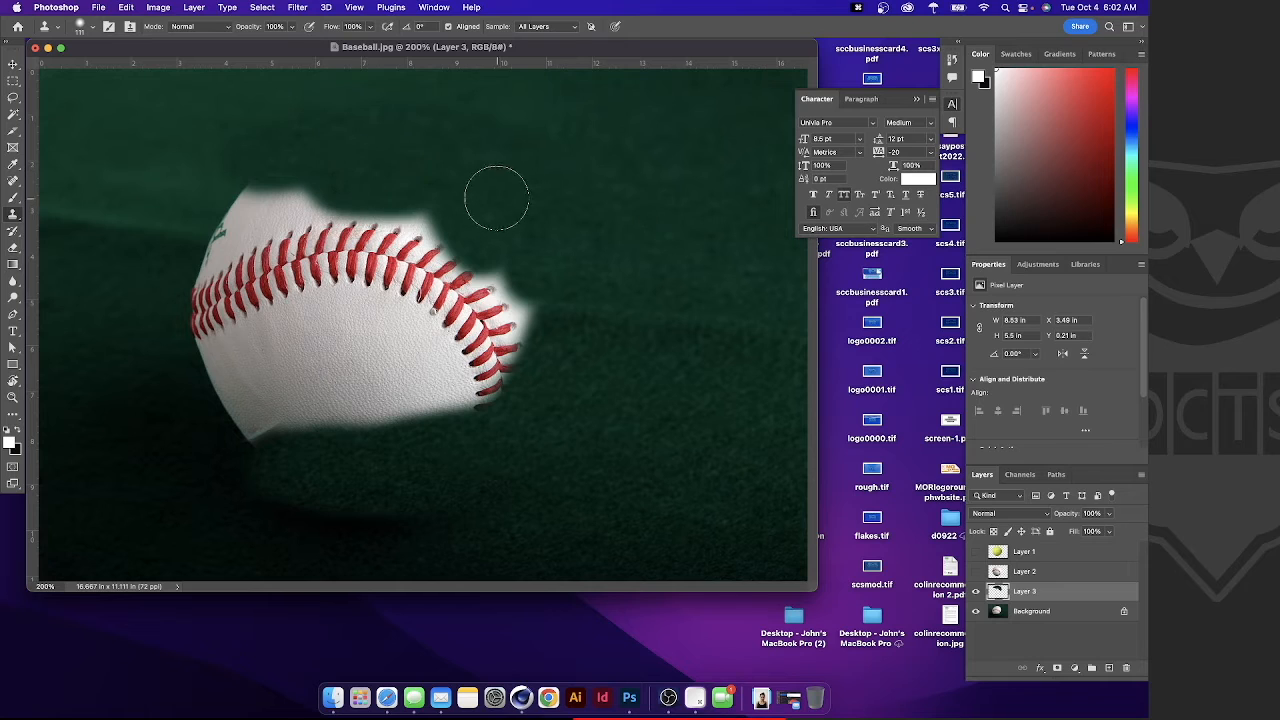
{"action": "left_click", "coordinate": [631, 163], "text": "alt"}
{"action": "left_click", "coordinate": [350, 238]}
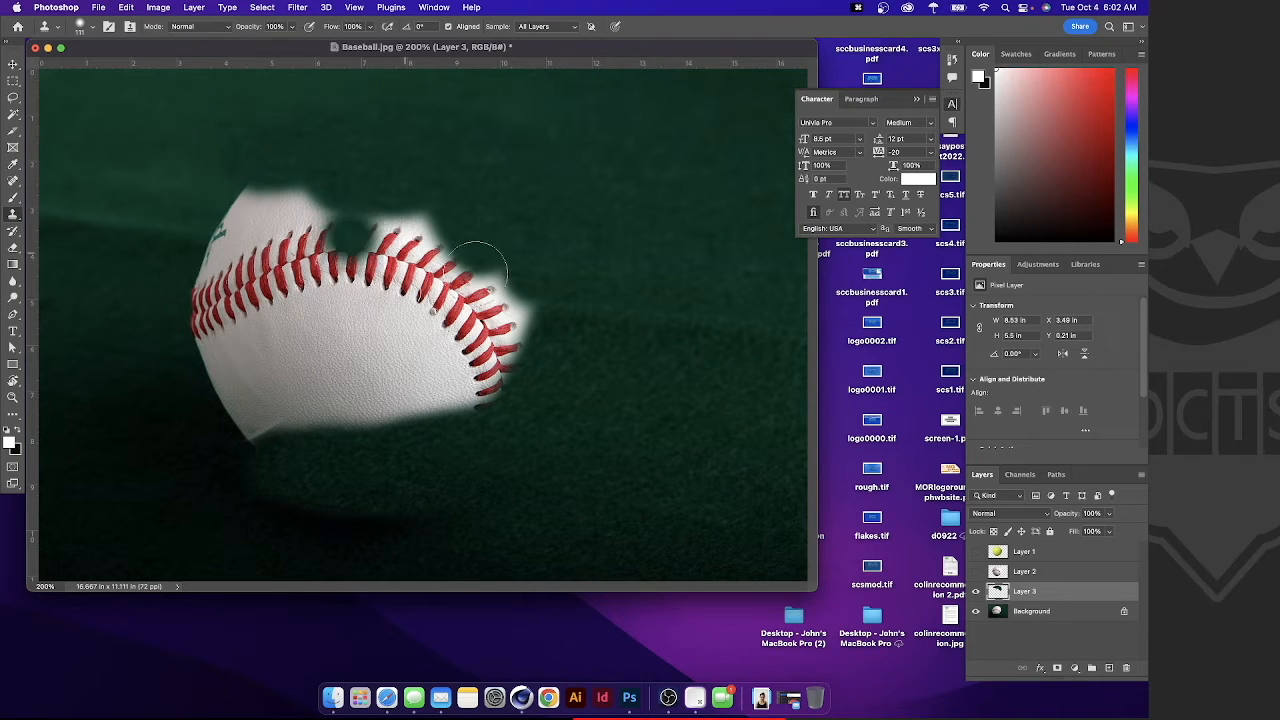
{"action": "key", "text": "super+z"}
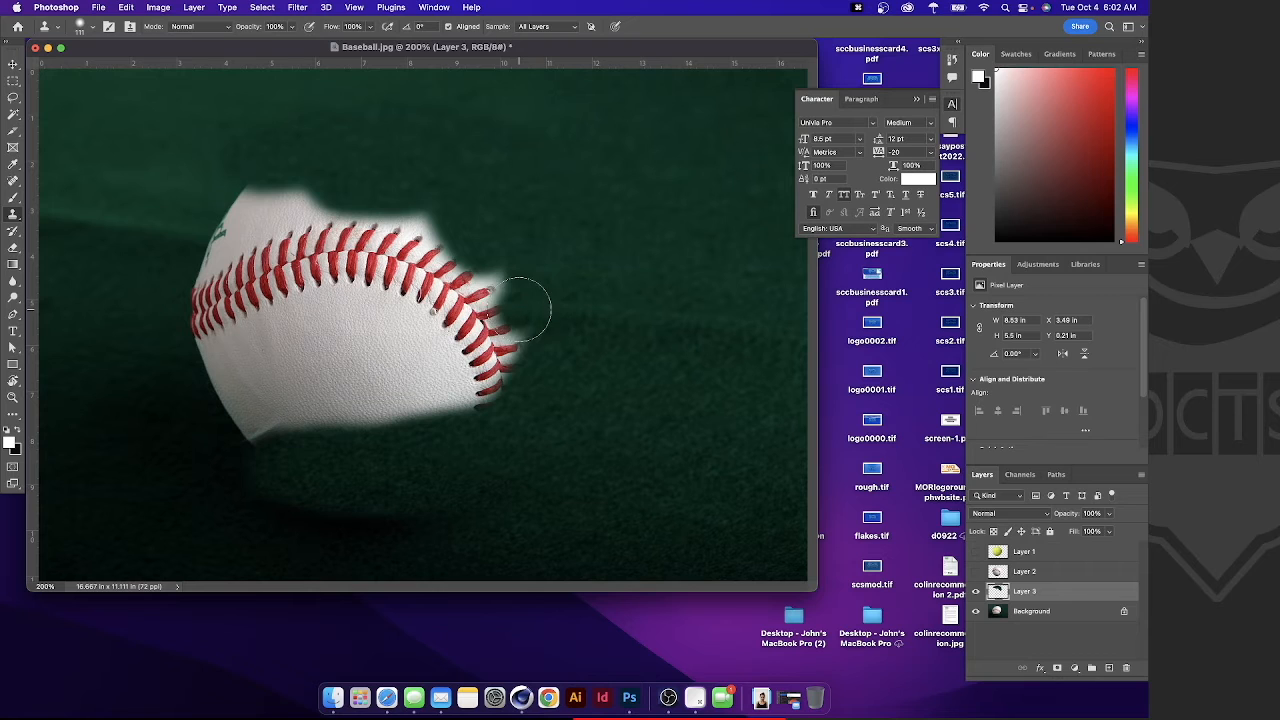
Clone turf over the baseball's right side and remaining top, and even out the turf above it with samples from the upper-left area.
{"action": "mouse_move", "coordinate": [518, 310]}
{"action": "left_mouse_down"}
{"action": "mouse_move", "coordinate": [491, 380]}
{"action": "mouse_move", "coordinate": [500, 277]}
{"action": "mouse_move", "coordinate": [458, 438]}
{"action": "mouse_move", "coordinate": [453, 228]}
{"action": "mouse_move", "coordinate": [440, 348]}
{"action": "mouse_move", "coordinate": [390, 420]}
{"action": "left_mouse_up"}
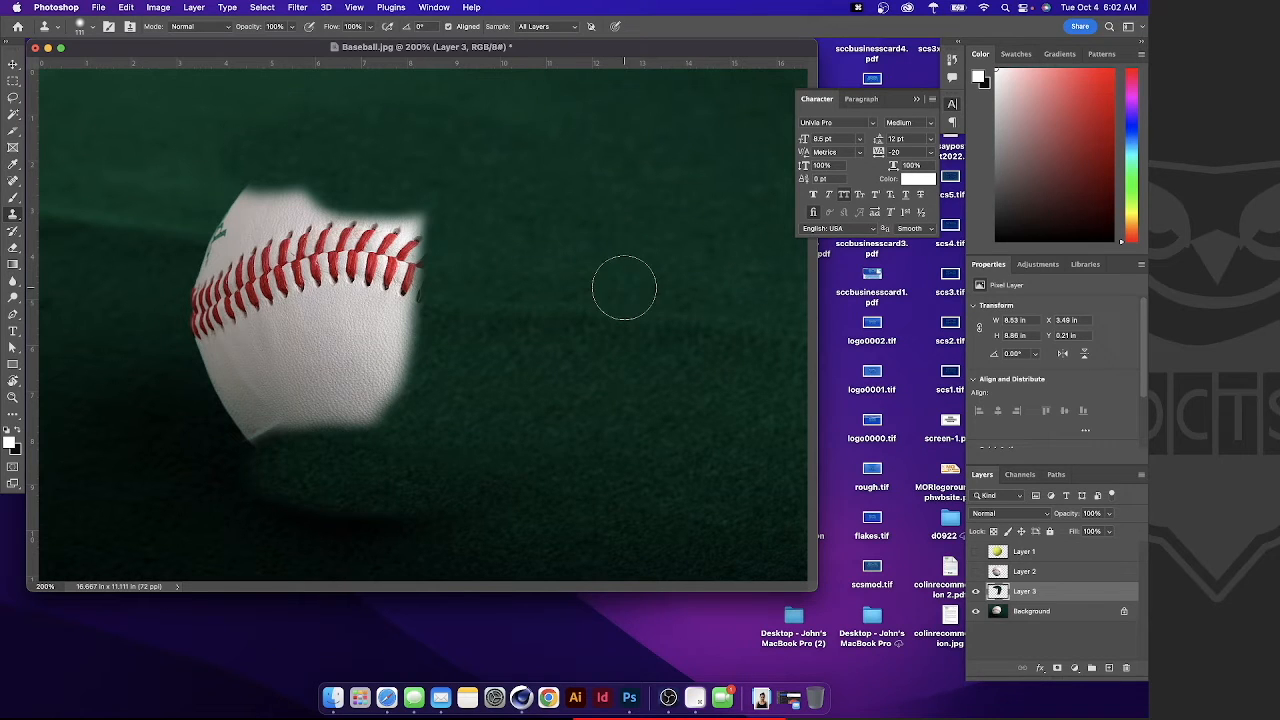
{"action": "left_click", "coordinate": [647, 257], "text": "alt"}
{"action": "mouse_move", "coordinate": [403, 227]}
{"action": "left_mouse_down"}
{"action": "mouse_move", "coordinate": [409, 236]}
{"action": "mouse_move", "coordinate": [322, 222]}
{"action": "mouse_move", "coordinate": [329, 177]}
{"action": "mouse_move", "coordinate": [355, 175]}
{"action": "left_mouse_up"}
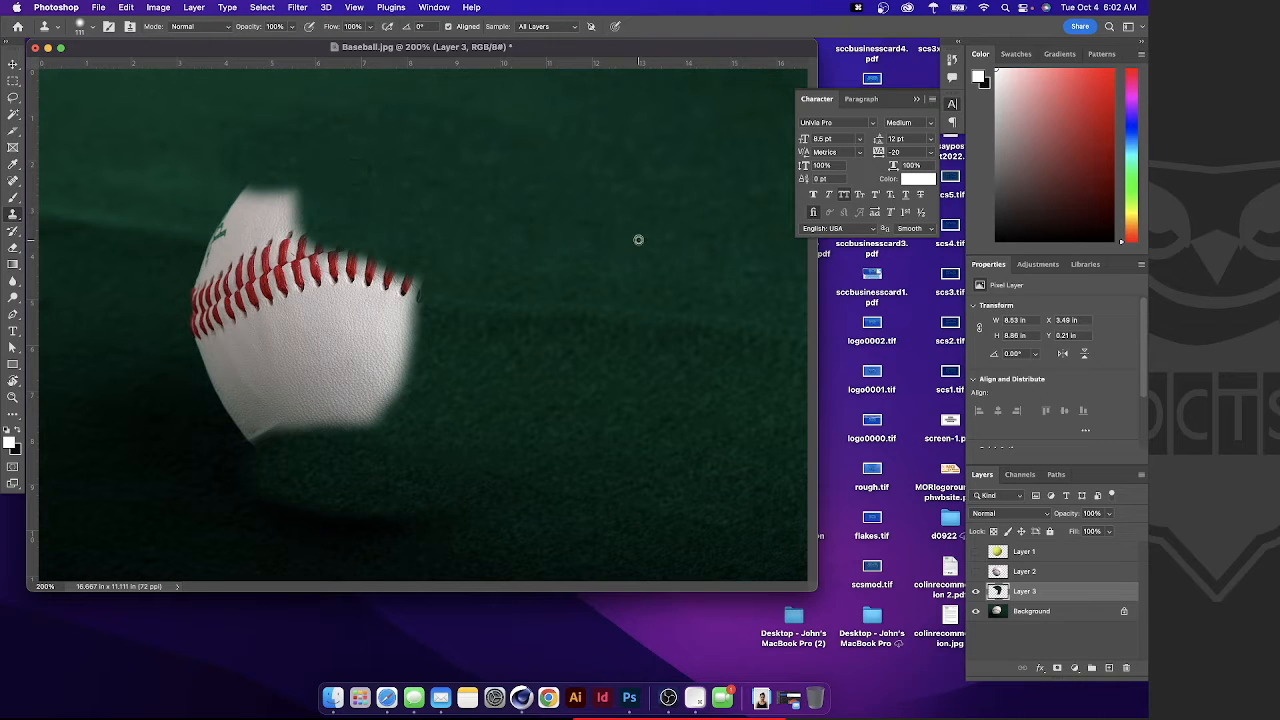
{"action": "left_click", "coordinate": [635, 235], "text": "alt"}
{"action": "mouse_move", "coordinate": [305, 210]}
{"action": "left_mouse_down"}
{"action": "mouse_move", "coordinate": [217, 194]}
{"action": "mouse_move", "coordinate": [248, 197]}
{"action": "left_mouse_up"}
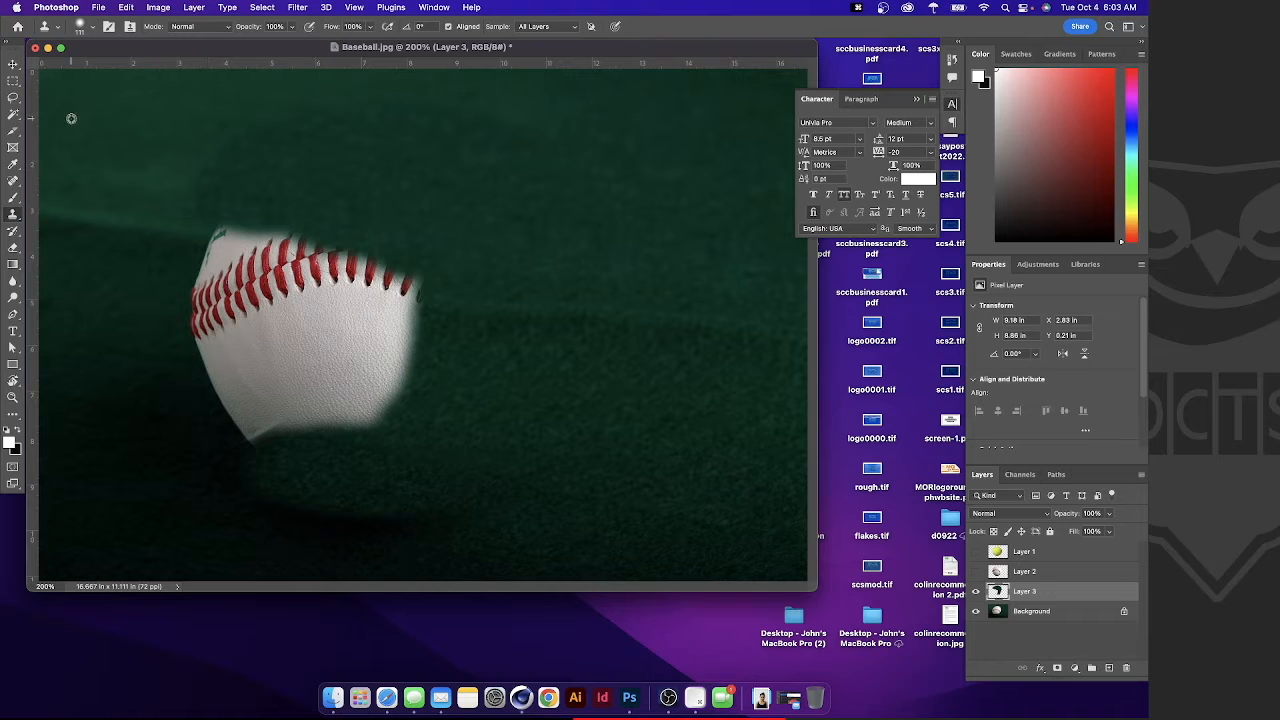
{"action": "left_click", "coordinate": [104, 111], "text": "alt"}
{"action": "mouse_move", "coordinate": [285, 111]}
{"action": "left_mouse_down"}
{"action": "mouse_move", "coordinate": [299, 113]}
{"action": "mouse_move", "coordinate": [277, 157]}
{"action": "mouse_move", "coordinate": [332, 203]}
{"action": "left_mouse_up"}
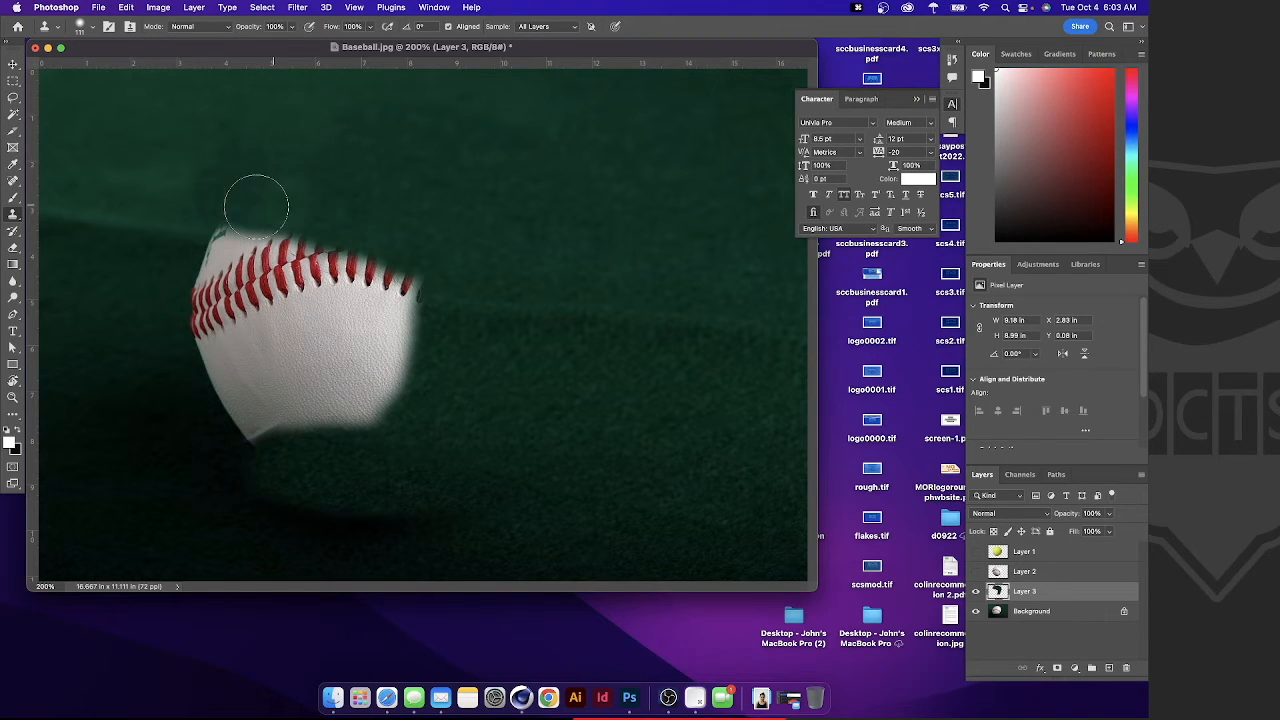
Clone the dark turf beside the baseball over its left side, from the fold line down to the lower edge.
{"action": "left_click", "coordinate": [114, 212], "text": "alt"}
{"action": "left_click", "coordinate": [81, 217], "text": "alt"}
{"action": "mouse_move", "coordinate": [195, 250]}
{"action": "left_mouse_down"}
{"action": "mouse_move", "coordinate": [253, 229]}
{"action": "mouse_move", "coordinate": [248, 242]}
{"action": "mouse_move", "coordinate": [226, 200]}
{"action": "mouse_move", "coordinate": [237, 211]}
{"action": "mouse_move", "coordinate": [228, 262]}
{"action": "mouse_move", "coordinate": [209, 274]}
{"action": "mouse_move", "coordinate": [217, 326]}
{"action": "mouse_move", "coordinate": [247, 299]}
{"action": "left_mouse_up"}
{"action": "mouse_move", "coordinate": [164, 337]}
{"action": "left_mouse_down"}
{"action": "mouse_move", "coordinate": [210, 345]}
{"action": "mouse_move", "coordinate": [212, 421]}
{"action": "left_mouse_up"}
{"action": "mouse_move", "coordinate": [245, 413]}
{"action": "left_mouse_down"}
{"action": "mouse_move", "coordinate": [214, 423]}
{"action": "mouse_move", "coordinate": [200, 371]}
{"action": "mouse_move", "coordinate": [186, 374]}
{"action": "left_mouse_up"}
{"action": "left_click", "coordinate": [83, 336], "text": "alt"}
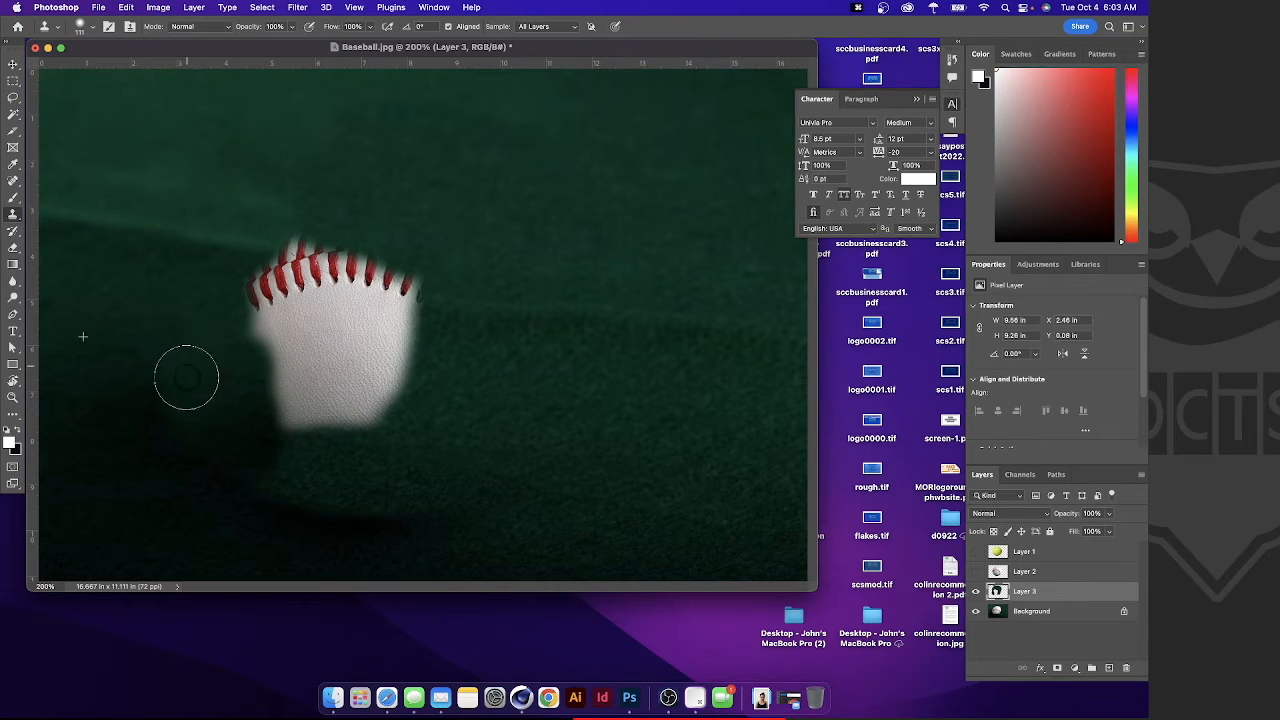
{"action": "left_click", "coordinate": [77, 359], "text": "alt"}
{"action": "left_click", "coordinate": [317, 317]}
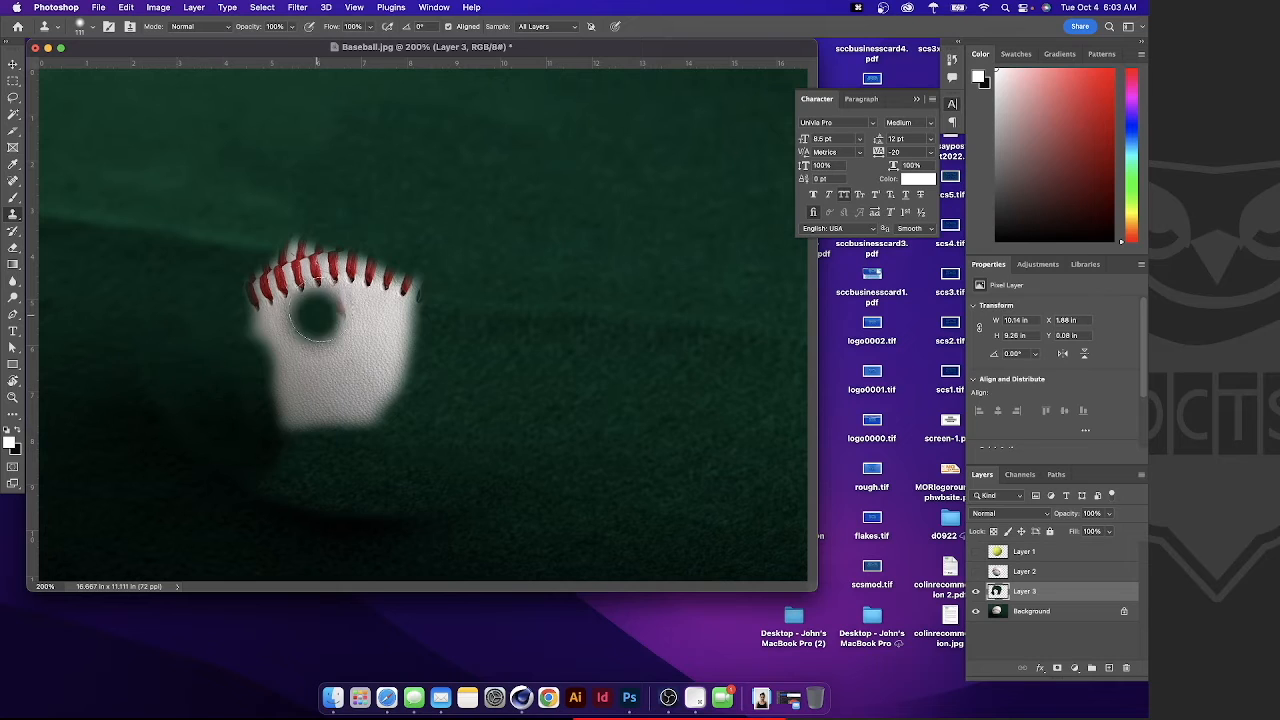
{"action": "key", "text": "super+z"}
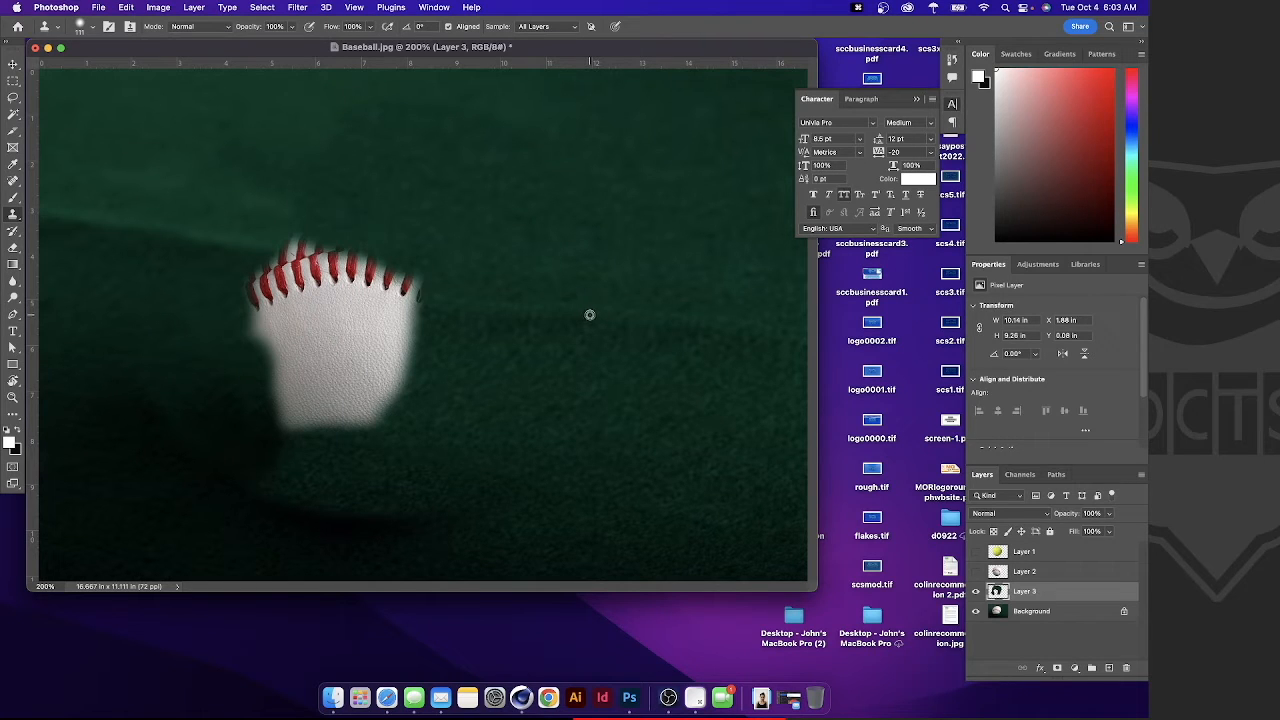
{"action": "left_click", "coordinate": [620, 419], "text": "alt"}
{"action": "mouse_move", "coordinate": [370, 435]}
{"action": "left_mouse_down"}
{"action": "mouse_move", "coordinate": [289, 401]}
{"action": "mouse_move", "coordinate": [315, 415]}
{"action": "mouse_move", "coordinate": [292, 380]}
{"action": "left_mouse_up"}
{"action": "key", "text": "super+z"}
{"action": "key", "text": "super+z"}
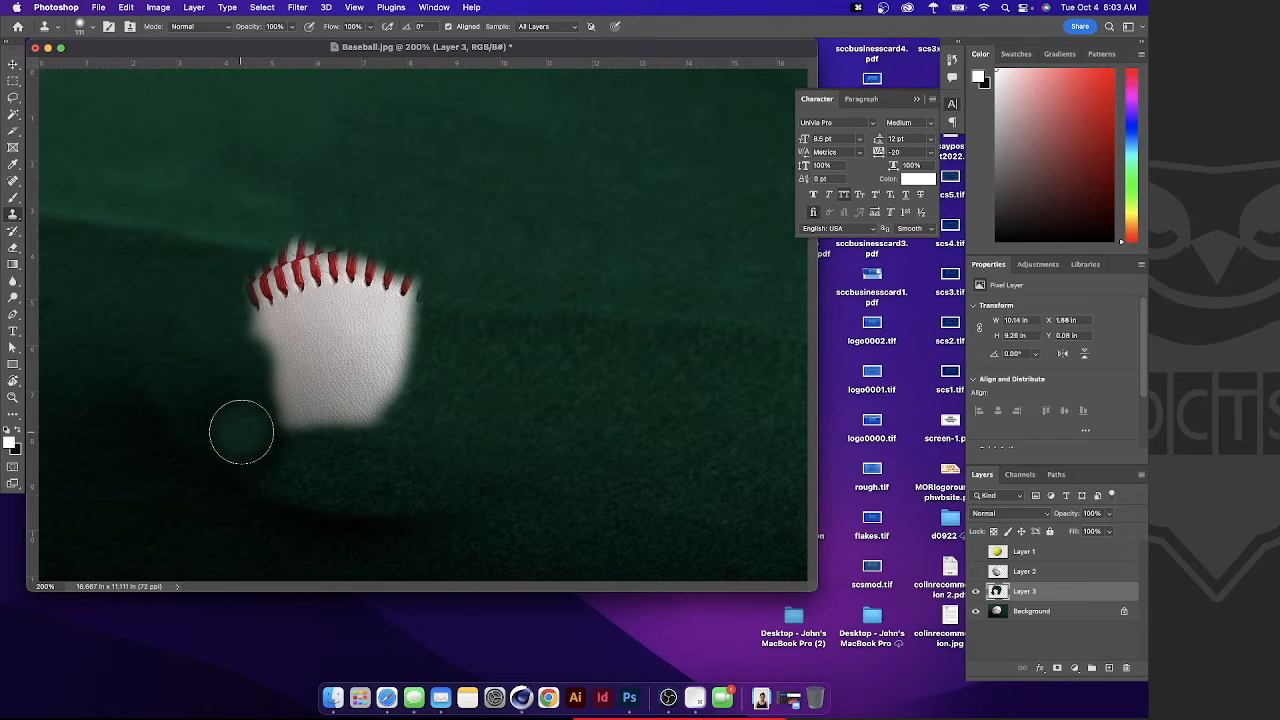
{"action": "left_click", "coordinate": [357, 366]}
{"action": "key", "text": "super+z"}
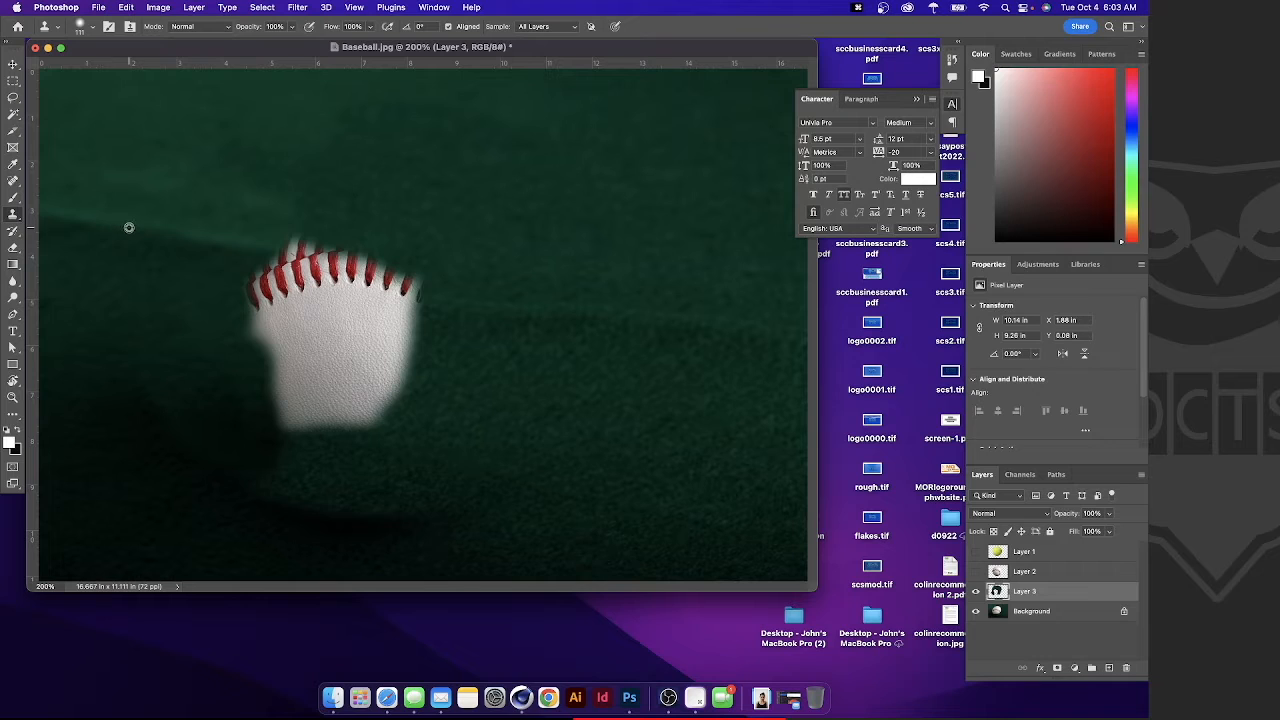
Clone the turf and its fold line across the rest of the baseball, covering the last red stitches.
{"action": "mouse_move", "coordinate": [322, 250]}
{"action": "left_mouse_down"}
{"action": "mouse_move", "coordinate": [287, 263]}
{"action": "mouse_move", "coordinate": [280, 311]}
{"action": "mouse_move", "coordinate": [271, 298]}
{"action": "mouse_move", "coordinate": [260, 306]}
{"action": "mouse_move", "coordinate": [265, 275]}
{"action": "mouse_move", "coordinate": [271, 335]}
{"action": "mouse_move", "coordinate": [308, 326]}
{"action": "mouse_move", "coordinate": [302, 250]}
{"action": "mouse_move", "coordinate": [294, 429]}
{"action": "mouse_move", "coordinate": [319, 445]}
{"action": "mouse_move", "coordinate": [342, 391]}
{"action": "mouse_move", "coordinate": [347, 280]}
{"action": "mouse_move", "coordinate": [362, 267]}
{"action": "mouse_move", "coordinate": [409, 290]}
{"action": "mouse_move", "coordinate": [379, 420]}
{"action": "mouse_move", "coordinate": [368, 283]}
{"action": "mouse_move", "coordinate": [346, 347]}
{"action": "mouse_move", "coordinate": [274, 329]}
{"action": "left_mouse_up"}
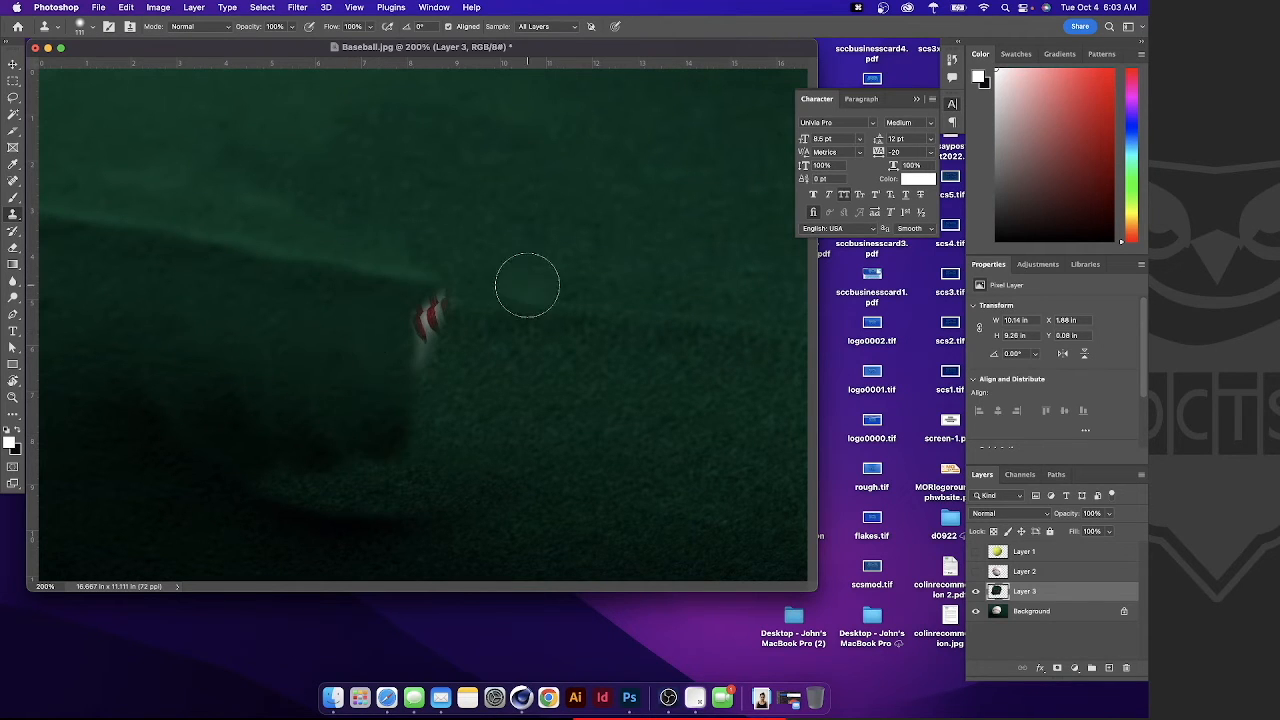
{"action": "left_click", "coordinate": [567, 313], "text": "alt"}
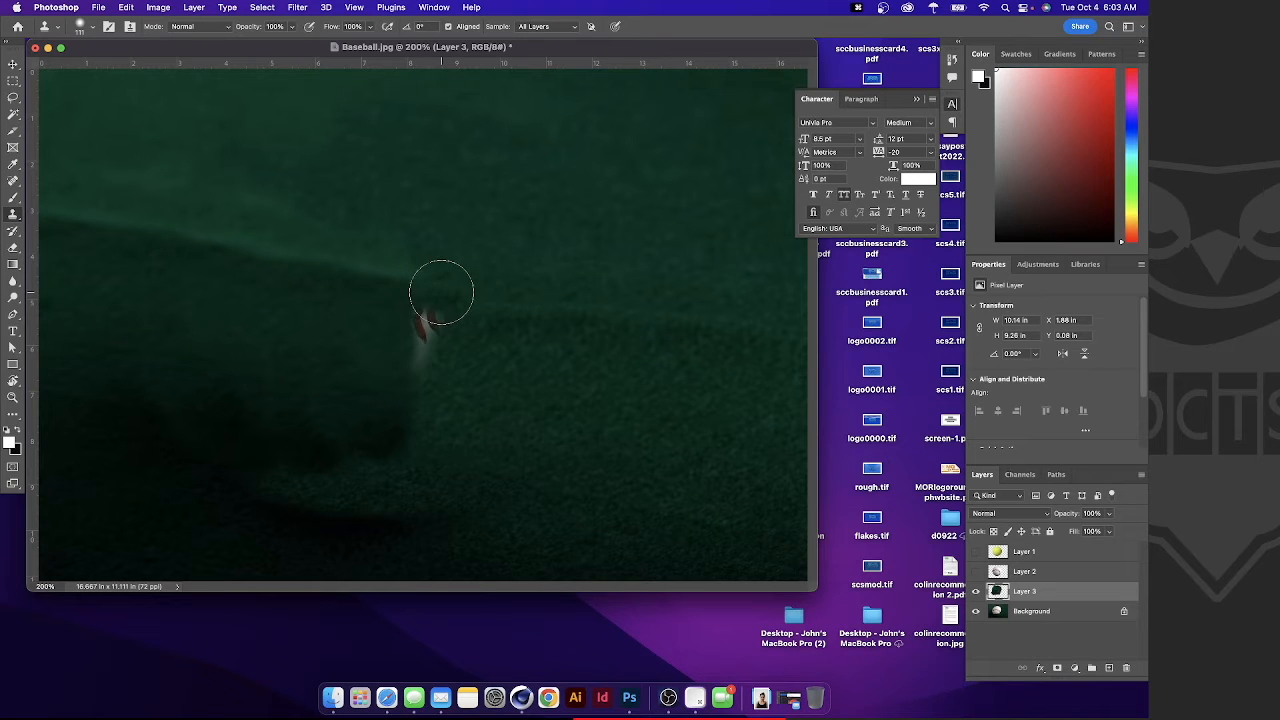
{"action": "mouse_move", "coordinate": [437, 289]}
{"action": "left_mouse_down"}
{"action": "mouse_move", "coordinate": [438, 349]}
{"action": "mouse_move", "coordinate": [450, 260]}
{"action": "mouse_move", "coordinate": [411, 259]}
{"action": "left_mouse_up"}
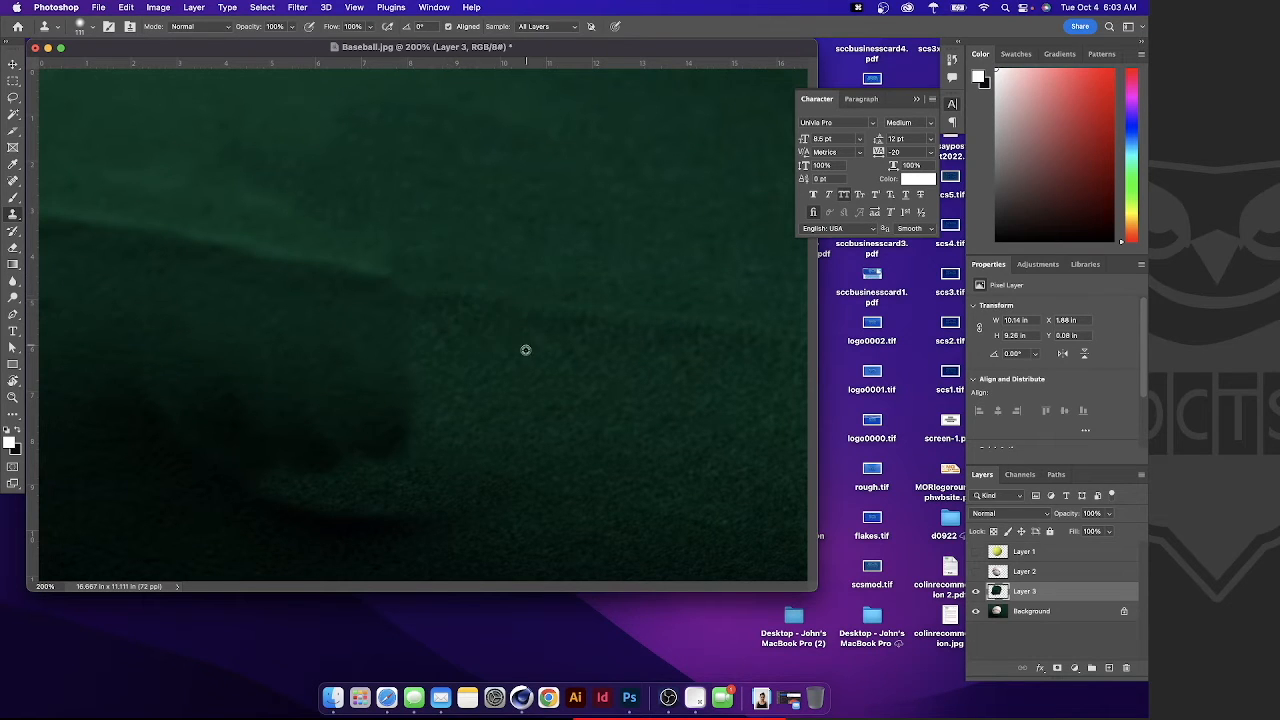
Clone textured turf over the blurry dark patch below the fold line in the middle of the image.
{"action": "left_click", "coordinate": [582, 379], "text": "alt"}
{"action": "mouse_move", "coordinate": [378, 346]}
{"action": "left_mouse_down"}
{"action": "mouse_move", "coordinate": [454, 387]}
{"action": "mouse_move", "coordinate": [412, 398]}
{"action": "left_mouse_up"}
{"action": "mouse_move", "coordinate": [324, 337]}
{"action": "left_mouse_down"}
{"action": "mouse_move", "coordinate": [280, 321]}
{"action": "mouse_move", "coordinate": [337, 316]}
{"action": "mouse_move", "coordinate": [300, 351]}
{"action": "left_mouse_up"}
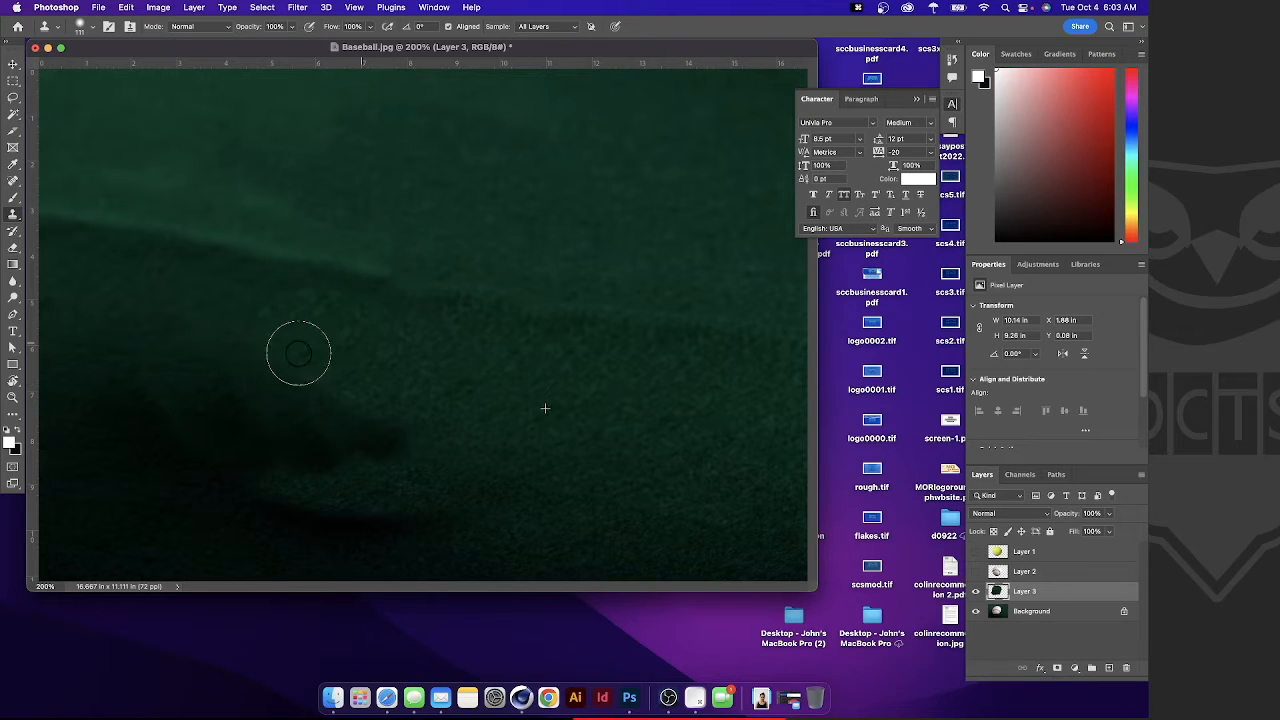
{"action": "left_click", "coordinate": [460, 449], "text": "alt"}
{"action": "left_click_drag", "start_coordinate": [349, 460], "coordinate": [318, 463]}
{"action": "left_click", "coordinate": [593, 499], "text": "alt"}
{"action": "left_click", "coordinate": [371, 452]}
{"action": "left_click", "coordinate": [349, 451]}
{"action": "left_click", "coordinate": [367, 427]}
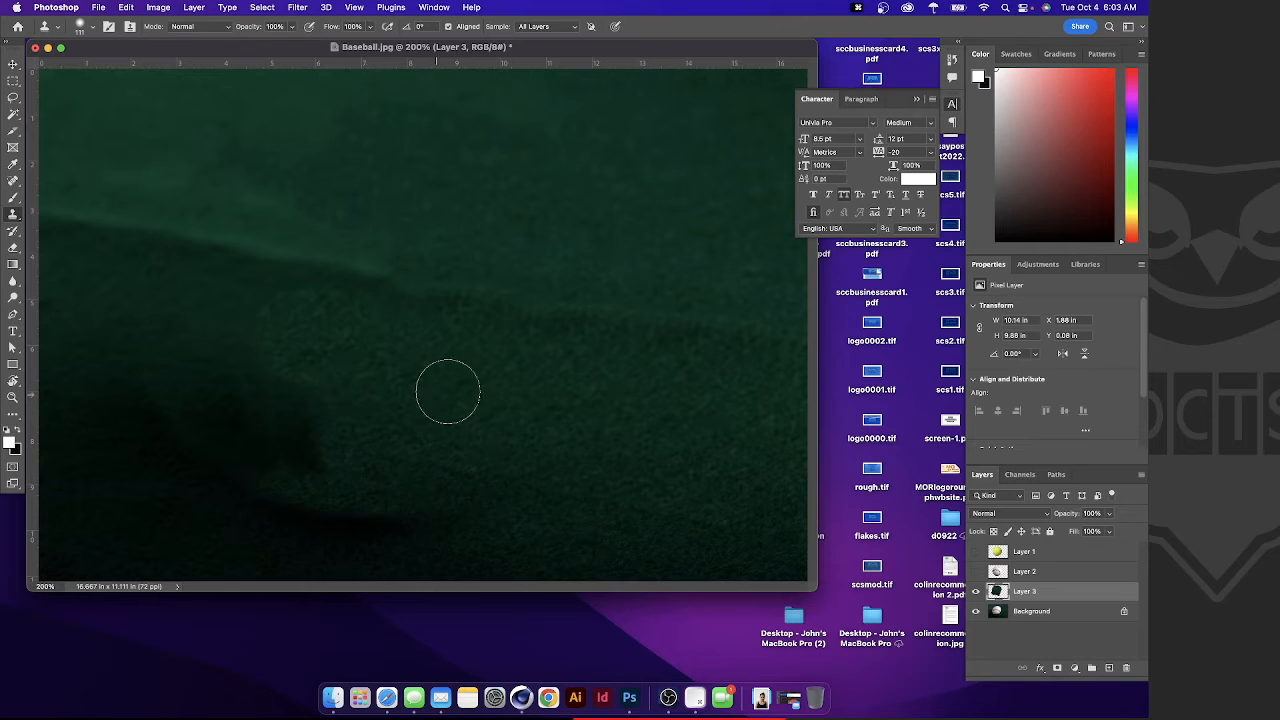
Clone textured turf over the dark smudges on the image's left side and smooth the edge of the fold line.
{"action": "left_click_drag", "start_coordinate": [287, 377], "coordinate": [294, 403]}
{"action": "left_click", "coordinate": [488, 440], "text": "alt"}
{"action": "left_click", "coordinate": [297, 394]}
{"action": "left_click", "coordinate": [457, 446], "text": "alt"}
{"action": "left_click", "coordinate": [269, 398]}
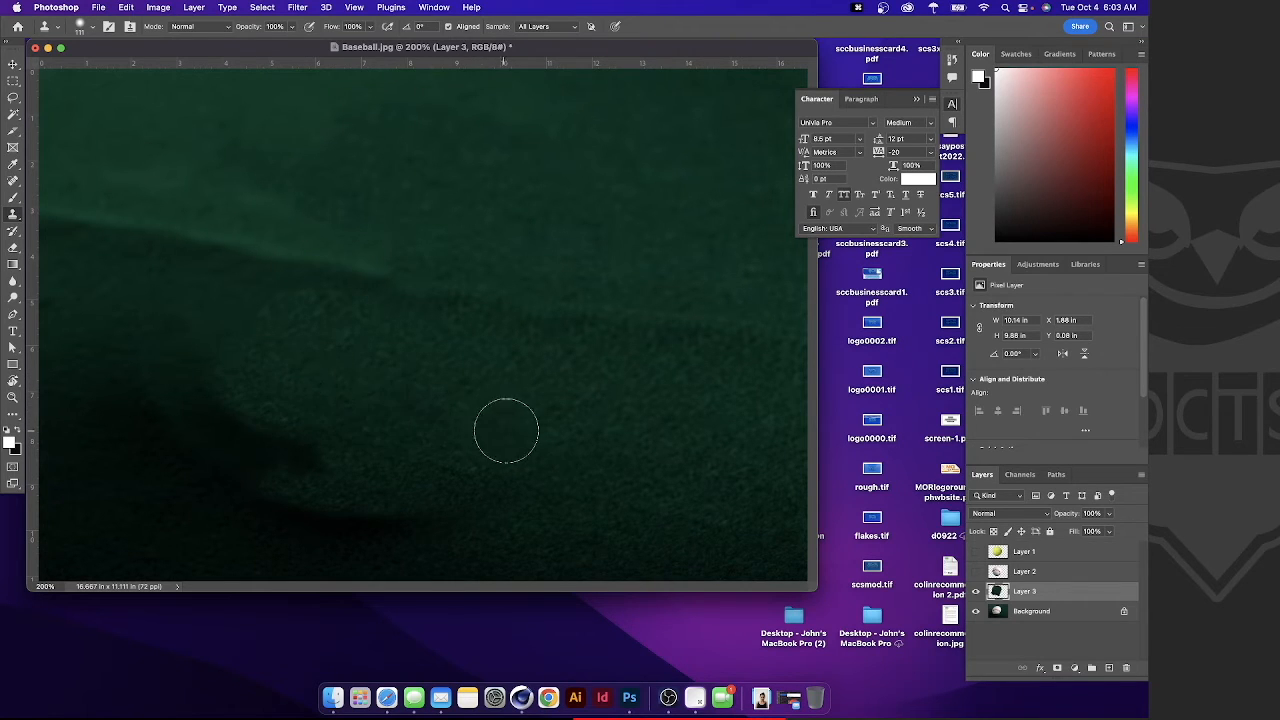
{"action": "mouse_move", "coordinate": [142, 341]}
{"action": "left_mouse_down"}
{"action": "mouse_move", "coordinate": [235, 374]}
{"action": "mouse_move", "coordinate": [93, 331]}
{"action": "mouse_move", "coordinate": [257, 332]}
{"action": "mouse_move", "coordinate": [169, 272]}
{"action": "mouse_move", "coordinate": [232, 326]}
{"action": "mouse_move", "coordinate": [76, 325]}
{"action": "mouse_move", "coordinate": [306, 411]}
{"action": "mouse_move", "coordinate": [152, 379]}
{"action": "mouse_move", "coordinate": [376, 421]}
{"action": "mouse_move", "coordinate": [202, 430]}
{"action": "mouse_move", "coordinate": [35, 344]}
{"action": "mouse_move", "coordinate": [204, 436]}
{"action": "mouse_move", "coordinate": [295, 458]}
{"action": "mouse_move", "coordinate": [83, 427]}
{"action": "mouse_move", "coordinate": [337, 472]}
{"action": "mouse_move", "coordinate": [169, 368]}
{"action": "mouse_move", "coordinate": [238, 356]}
{"action": "mouse_move", "coordinate": [337, 260]}
{"action": "left_mouse_up"}
{"action": "mouse_move", "coordinate": [434, 237]}
{"action": "left_mouse_down"}
{"action": "mouse_move", "coordinate": [318, 212]}
{"action": "mouse_move", "coordinate": [425, 229]}
{"action": "mouse_move", "coordinate": [353, 227]}
{"action": "mouse_move", "coordinate": [443, 250]}
{"action": "mouse_move", "coordinate": [334, 238]}
{"action": "mouse_move", "coordinate": [462, 256]}
{"action": "mouse_move", "coordinate": [623, 191]}
{"action": "mouse_move", "coordinate": [611, 188]}
{"action": "mouse_move", "coordinate": [571, 270]}
{"action": "mouse_move", "coordinate": [442, 256]}
{"action": "left_mouse_up"}
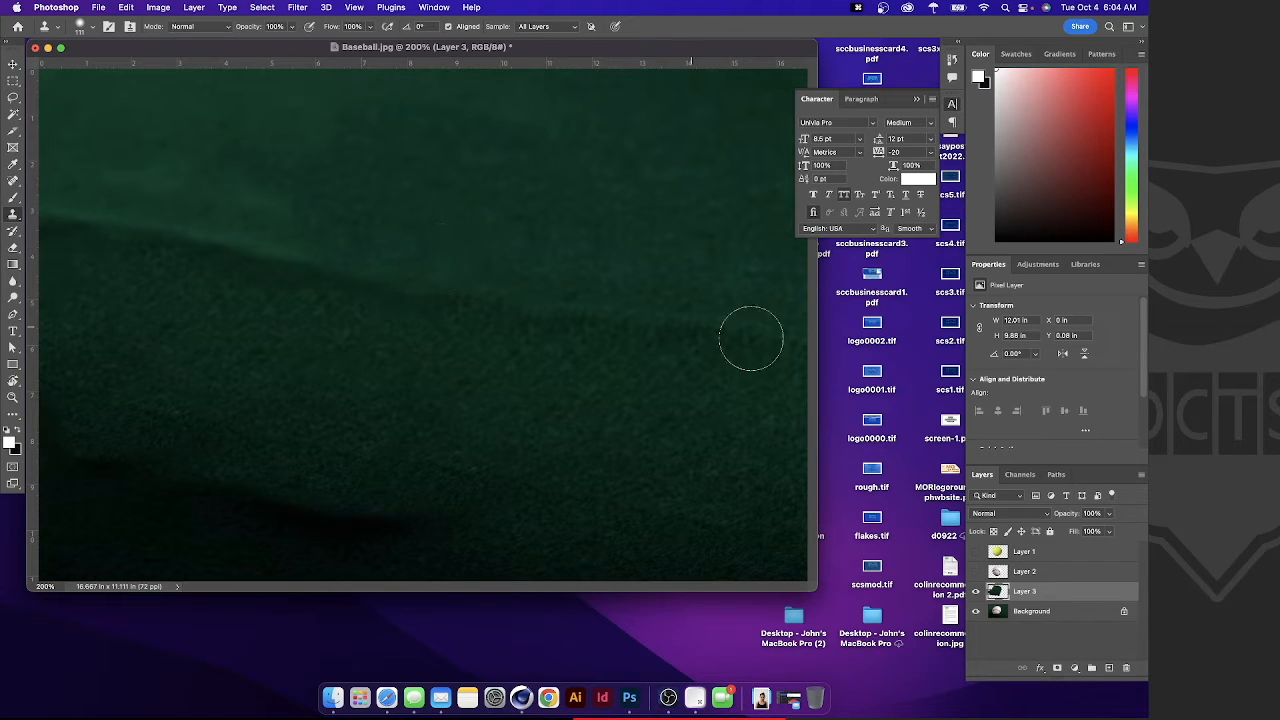
Show the baseball on Layer 2 and the tennis ball on Layer 1, and add a layer mask to Layer 1.
{"action": "left_click", "coordinate": [976, 572]}
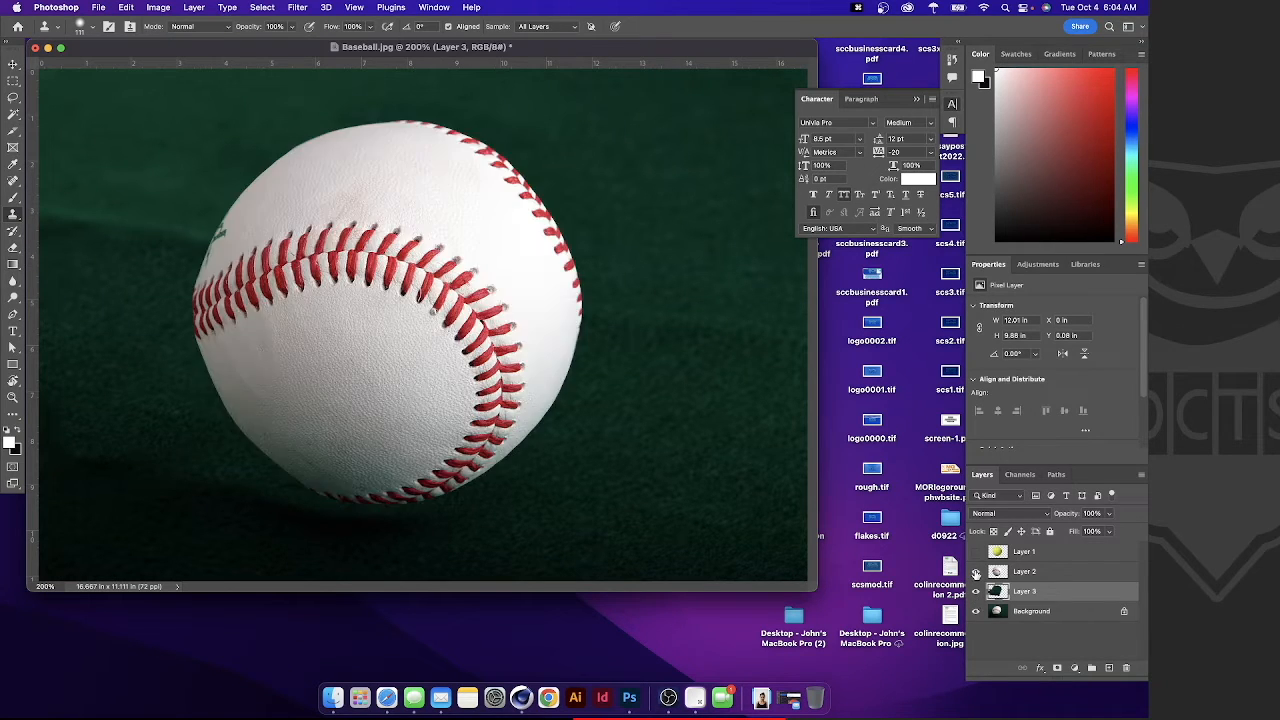
{"action": "left_click", "coordinate": [976, 552]}
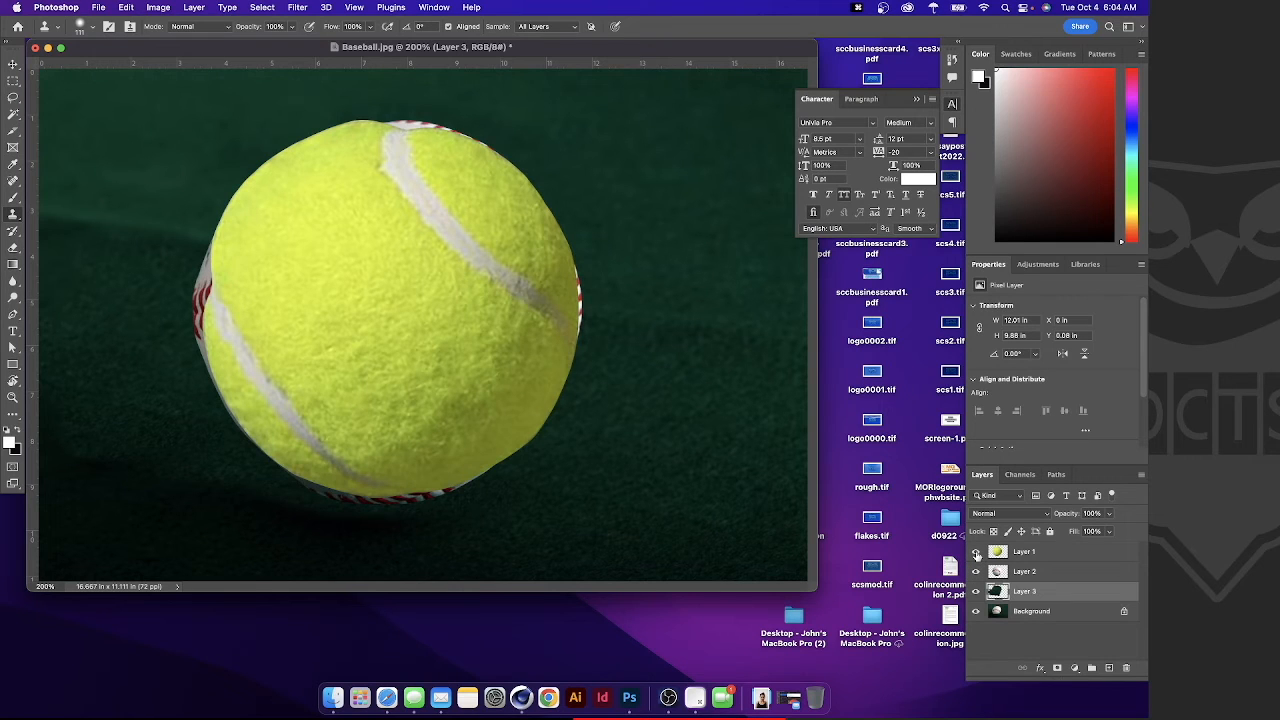
{"action": "left_click", "coordinate": [1050, 556]}
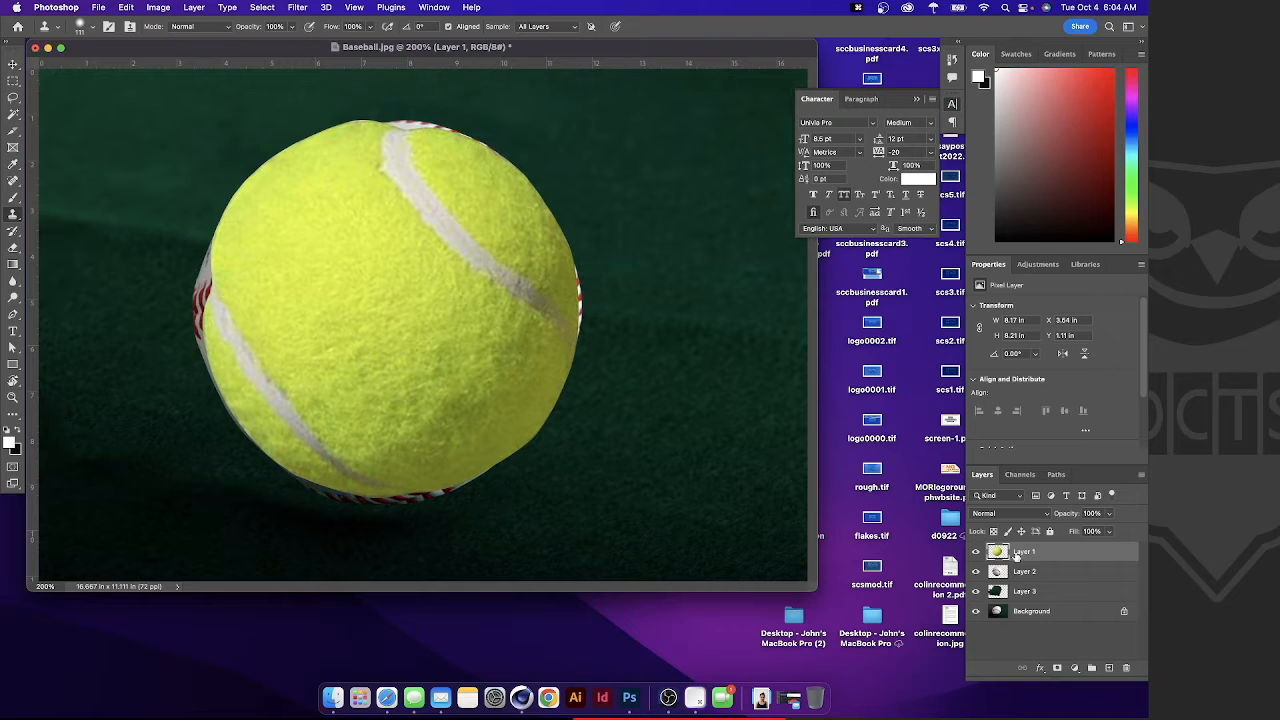
{"action": "left_click", "coordinate": [1058, 668]}
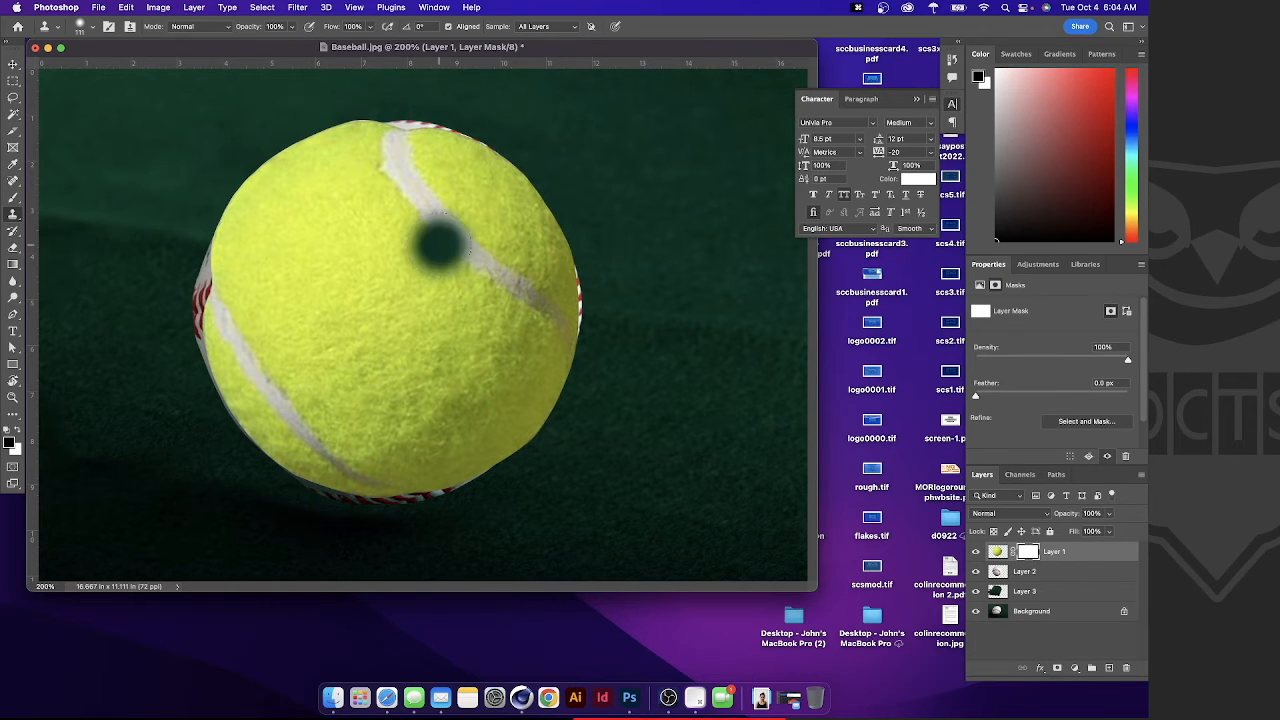
Paint black on Layer 1's mask with a soft 258 px brush around the tennis ball's edges to reveal the baseball.
{"action": "left_click", "coordinate": [13, 198]}
{"action": "mouse_move", "coordinate": [550, 185]}
{"action": "left_mouse_down"}
{"action": "mouse_move", "coordinate": [583, 257]}
{"action": "mouse_move", "coordinate": [589, 359]}
{"action": "mouse_move", "coordinate": [578, 411]}
{"action": "mouse_move", "coordinate": [484, 536]}
{"action": "mouse_move", "coordinate": [566, 444]}
{"action": "mouse_move", "coordinate": [595, 326]}
{"action": "mouse_move", "coordinate": [589, 199]}
{"action": "mouse_move", "coordinate": [602, 191]}
{"action": "mouse_move", "coordinate": [584, 165]}
{"action": "mouse_move", "coordinate": [497, 98]}
{"action": "mouse_move", "coordinate": [424, 78]}
{"action": "mouse_move", "coordinate": [287, 77]}
{"action": "mouse_move", "coordinate": [226, 102]}
{"action": "mouse_move", "coordinate": [403, 74]}
{"action": "mouse_move", "coordinate": [283, 82]}
{"action": "mouse_move", "coordinate": [202, 135]}
{"action": "mouse_move", "coordinate": [147, 206]}
{"action": "mouse_move", "coordinate": [267, 109]}
{"action": "mouse_move", "coordinate": [138, 176]}
{"action": "mouse_move", "coordinate": [135, 157]}
{"action": "mouse_move", "coordinate": [93, 211]}
{"action": "mouse_move", "coordinate": [88, 251]}
{"action": "mouse_move", "coordinate": [90, 324]}
{"action": "mouse_move", "coordinate": [164, 229]}
{"action": "mouse_move", "coordinate": [128, 354]}
{"action": "mouse_move", "coordinate": [130, 300]}
{"action": "mouse_move", "coordinate": [179, 153]}
{"action": "mouse_move", "coordinate": [120, 237]}
{"action": "mouse_move", "coordinate": [190, 187]}
{"action": "mouse_move", "coordinate": [134, 214]}
{"action": "left_mouse_up"}
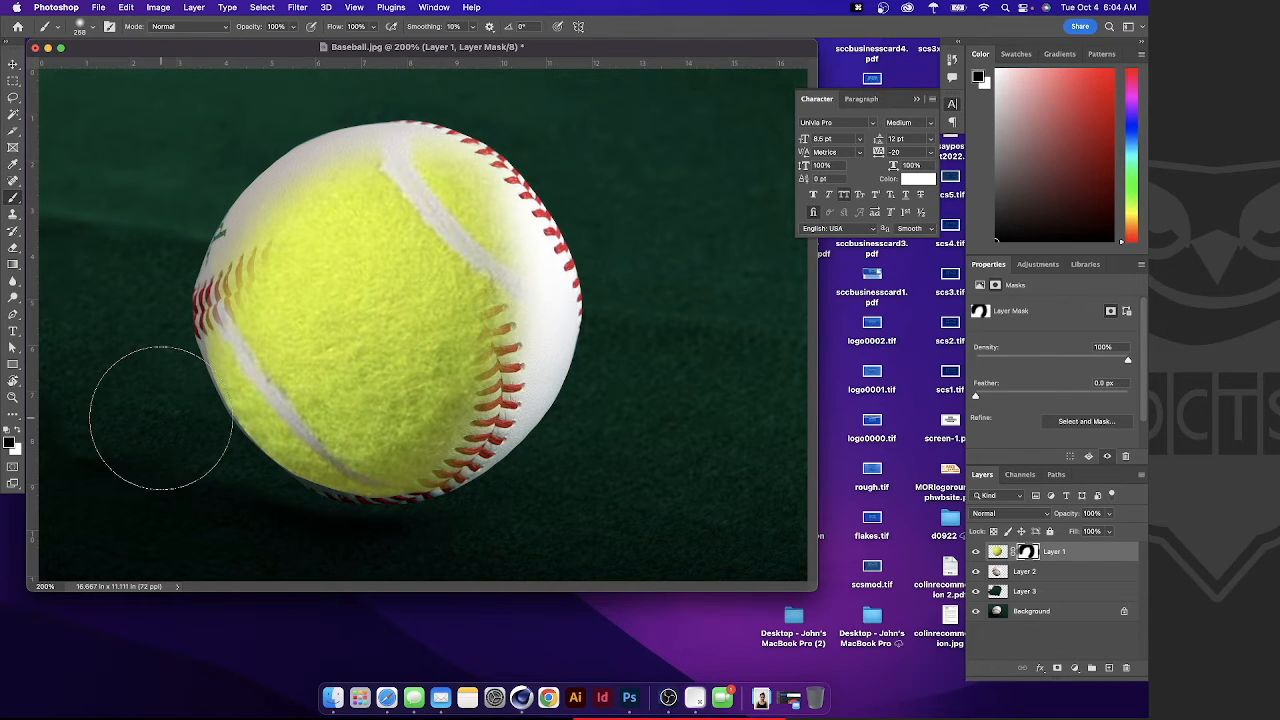
{"action": "mouse_move", "coordinate": [301, 550]}
{"action": "left_mouse_down"}
{"action": "mouse_move", "coordinate": [248, 536]}
{"action": "mouse_move", "coordinate": [339, 550]}
{"action": "mouse_move", "coordinate": [206, 453]}
{"action": "mouse_move", "coordinate": [148, 345]}
{"action": "mouse_move", "coordinate": [142, 284]}
{"action": "mouse_move", "coordinate": [270, 517]}
{"action": "left_mouse_up"}
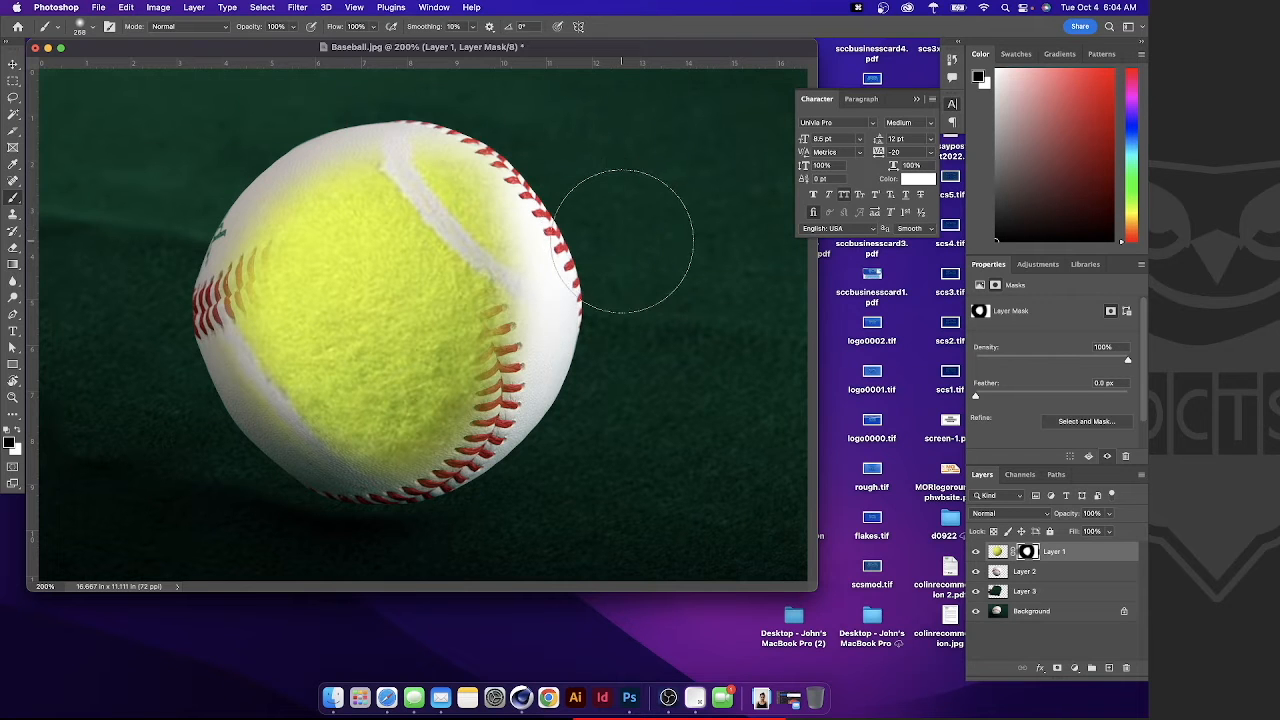
Load the baseball outline from Layer 2 as a selection and make Layer 1's mask active for painting.
{"action": "key", "text": "super+equal"}
{"action": "key", "text": "super+minus"}
{"action": "key", "text": "super+minus"}
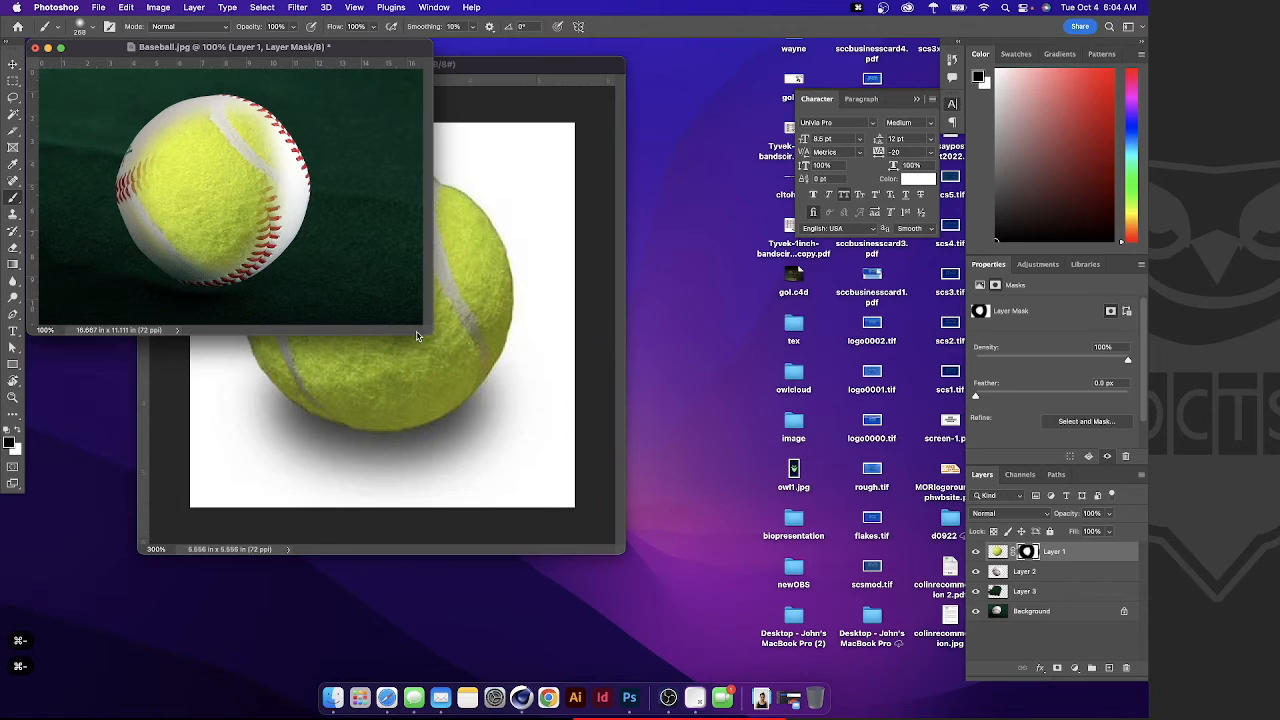
{"action": "key", "text": "super+equal"}
{"action": "key", "text": "super+equal"}
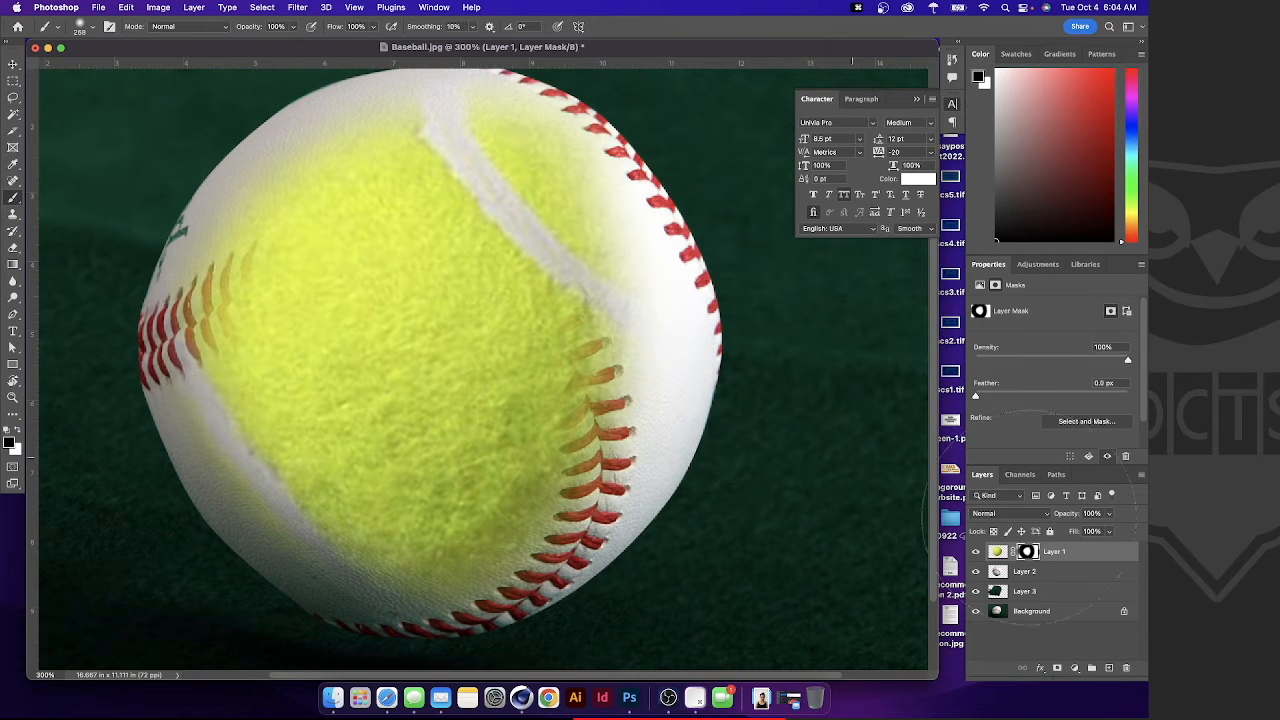
{"action": "left_click", "coordinate": [998, 552]}
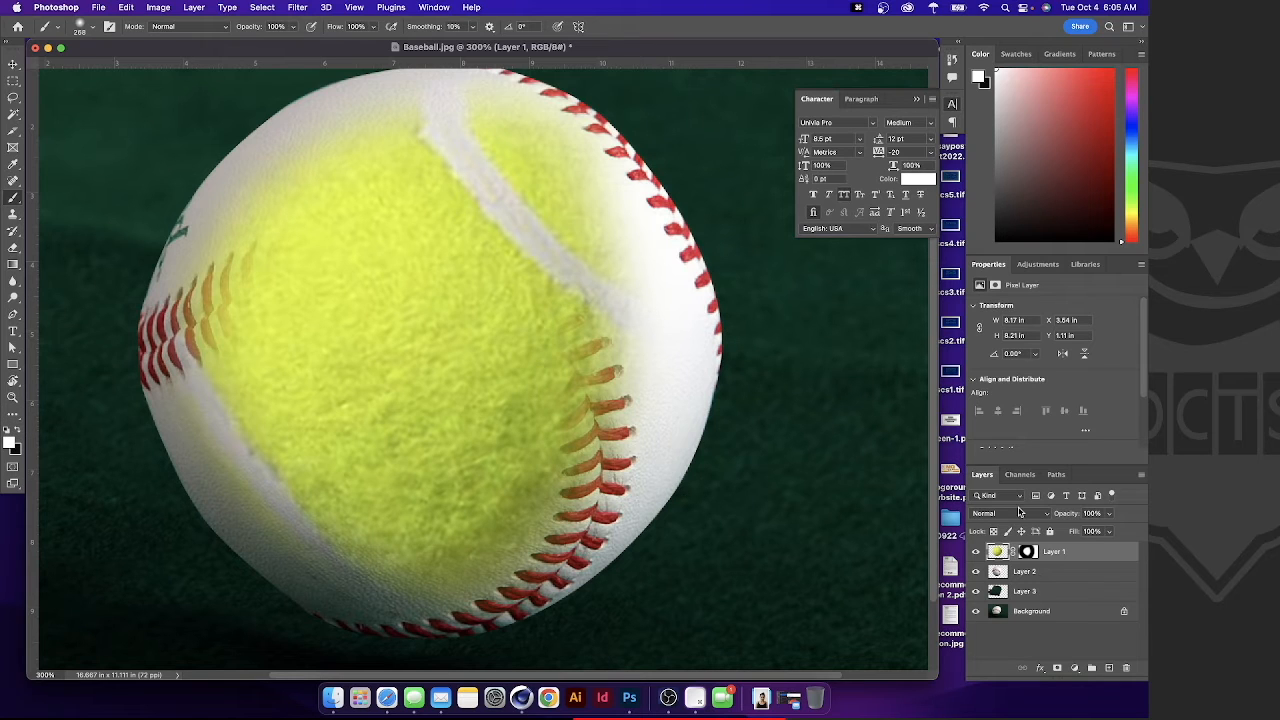
{"action": "left_click", "coordinate": [998, 572], "text": "super"}
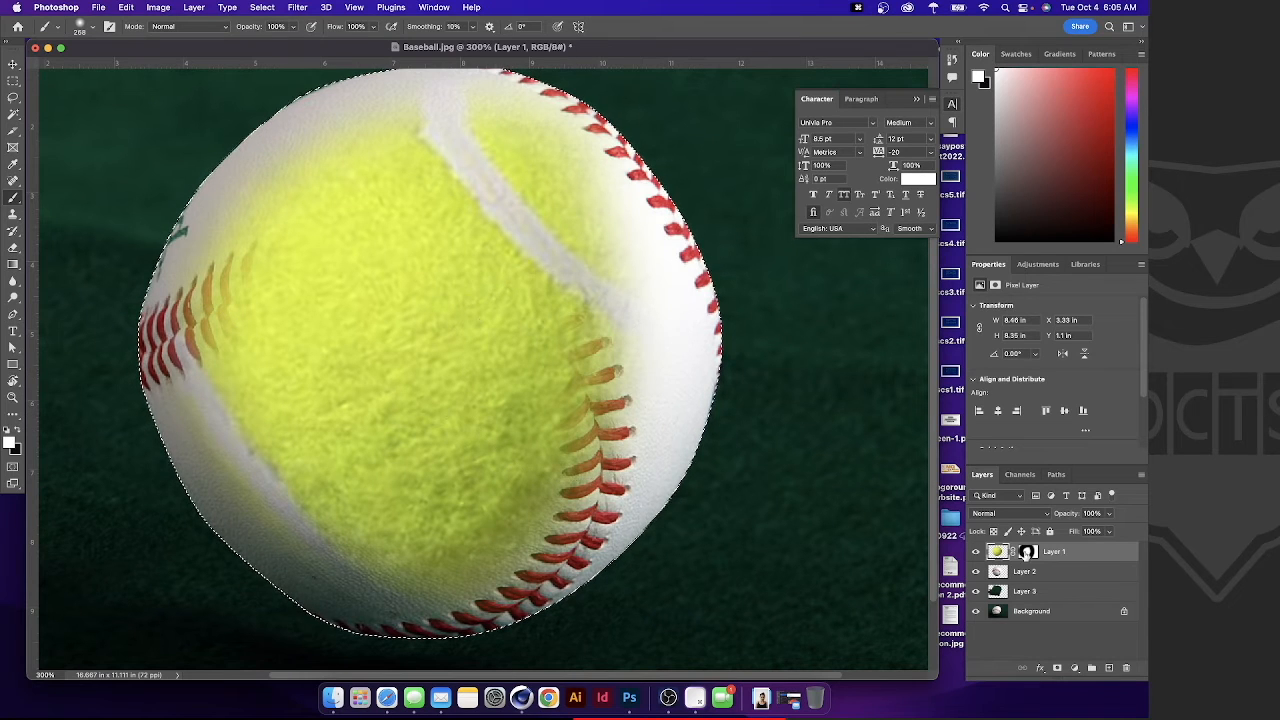
{"action": "left_click", "coordinate": [1027, 551]}
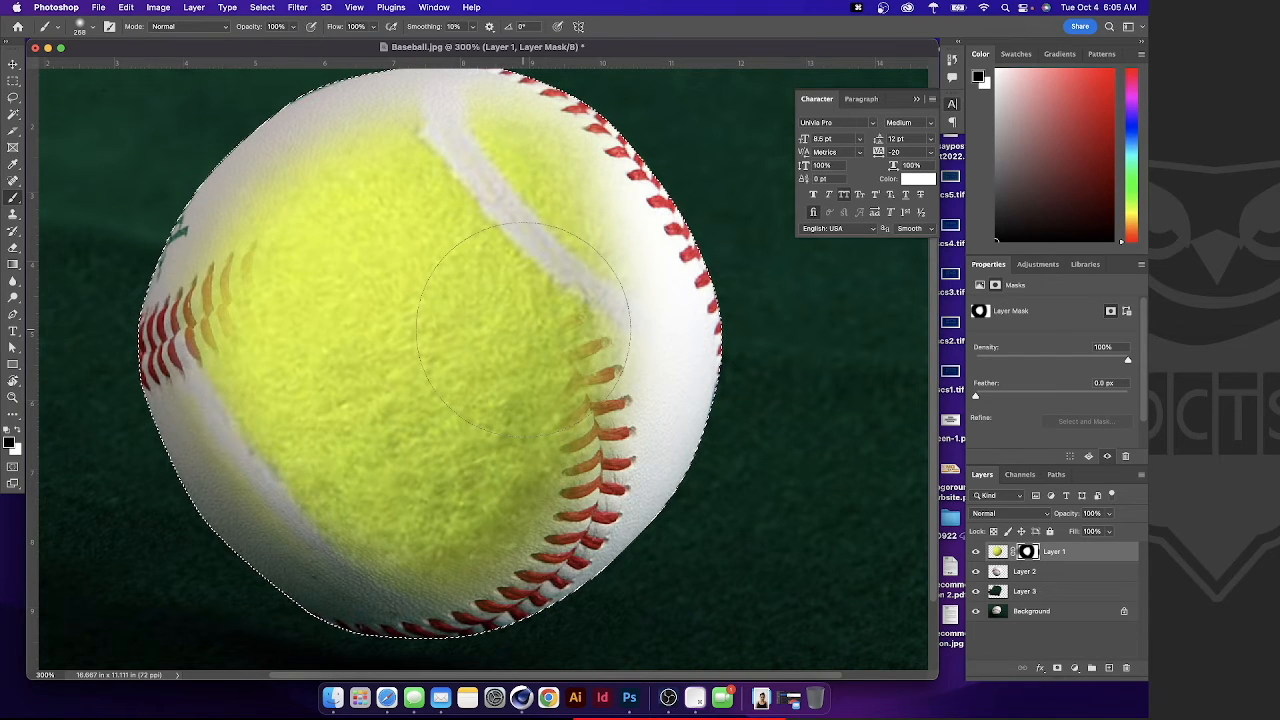
Paint white on Layer 1's mask inside the selection to bring the tennis ball back out towards the baseball's outline.
{"action": "left_click", "coordinate": [16, 430]}
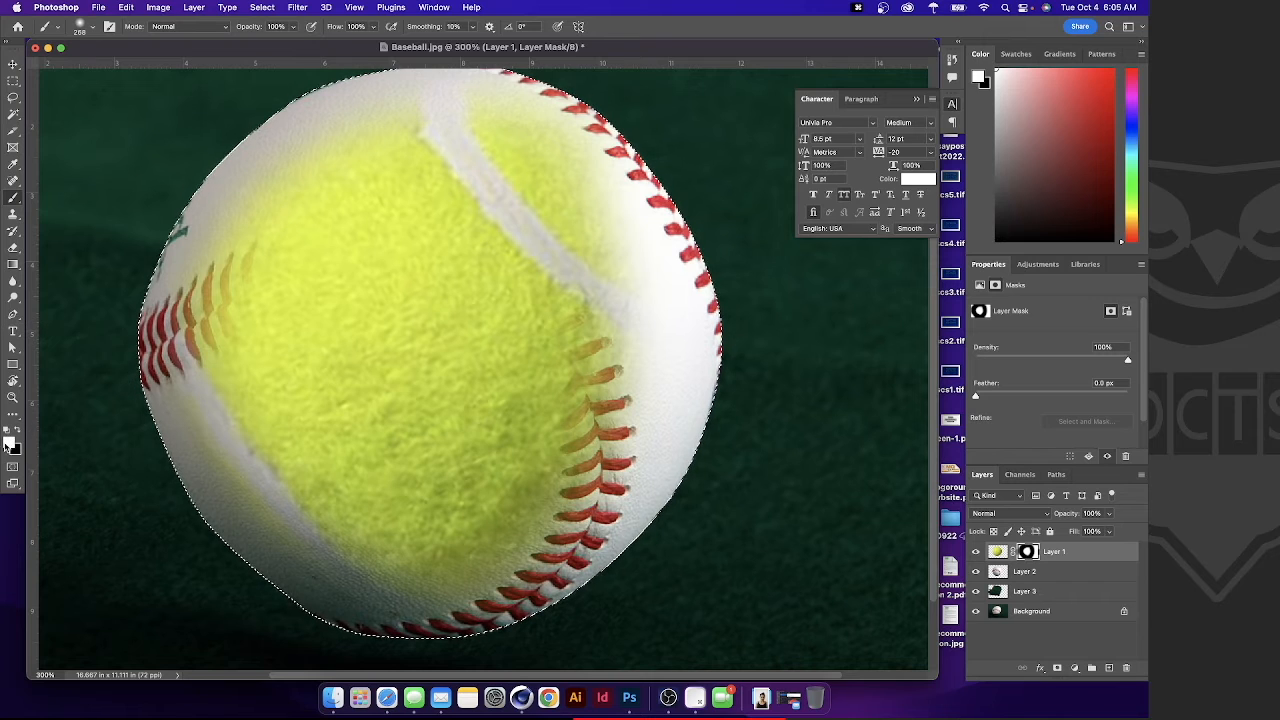
{"action": "mouse_move", "coordinate": [623, 345]}
{"action": "left_mouse_down"}
{"action": "mouse_move", "coordinate": [578, 342]}
{"action": "mouse_move", "coordinate": [652, 349]}
{"action": "mouse_move", "coordinate": [663, 399]}
{"action": "mouse_move", "coordinate": [647, 430]}
{"action": "mouse_move", "coordinate": [565, 490]}
{"action": "mouse_move", "coordinate": [569, 341]}
{"action": "mouse_move", "coordinate": [556, 279]}
{"action": "mouse_move", "coordinate": [585, 225]}
{"action": "left_mouse_up"}
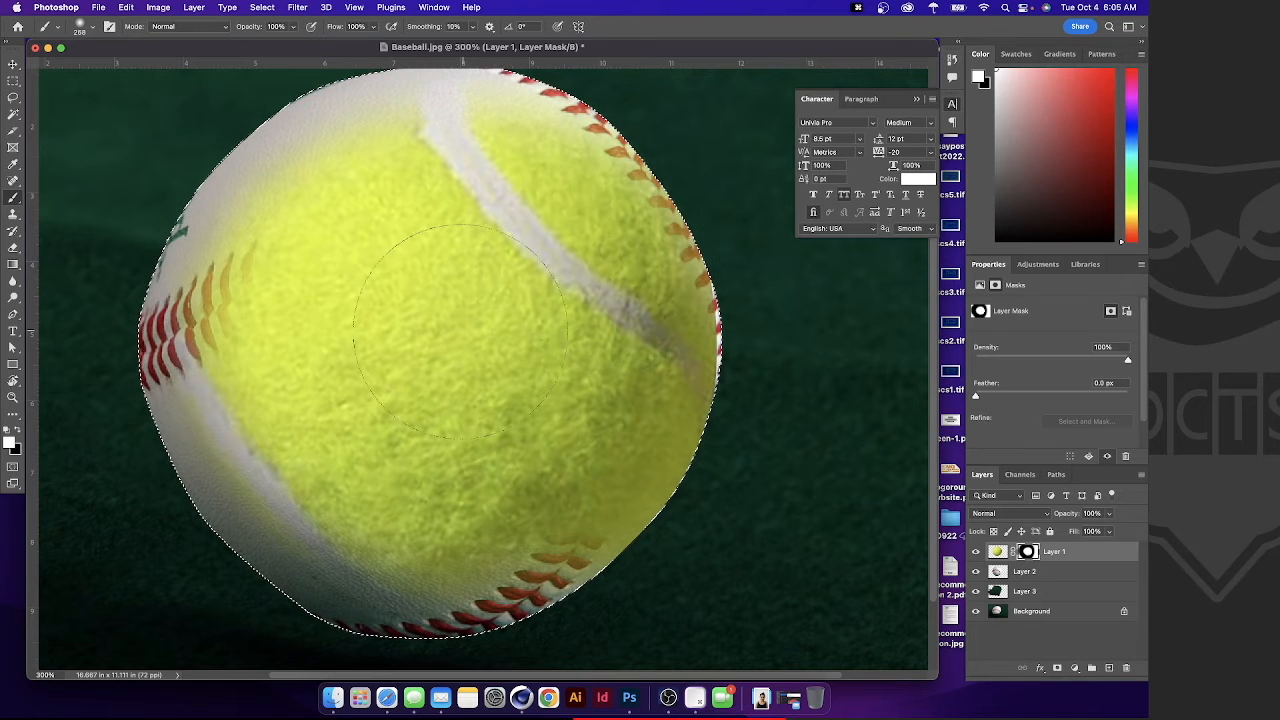
{"action": "key", "text": "super+minus"}
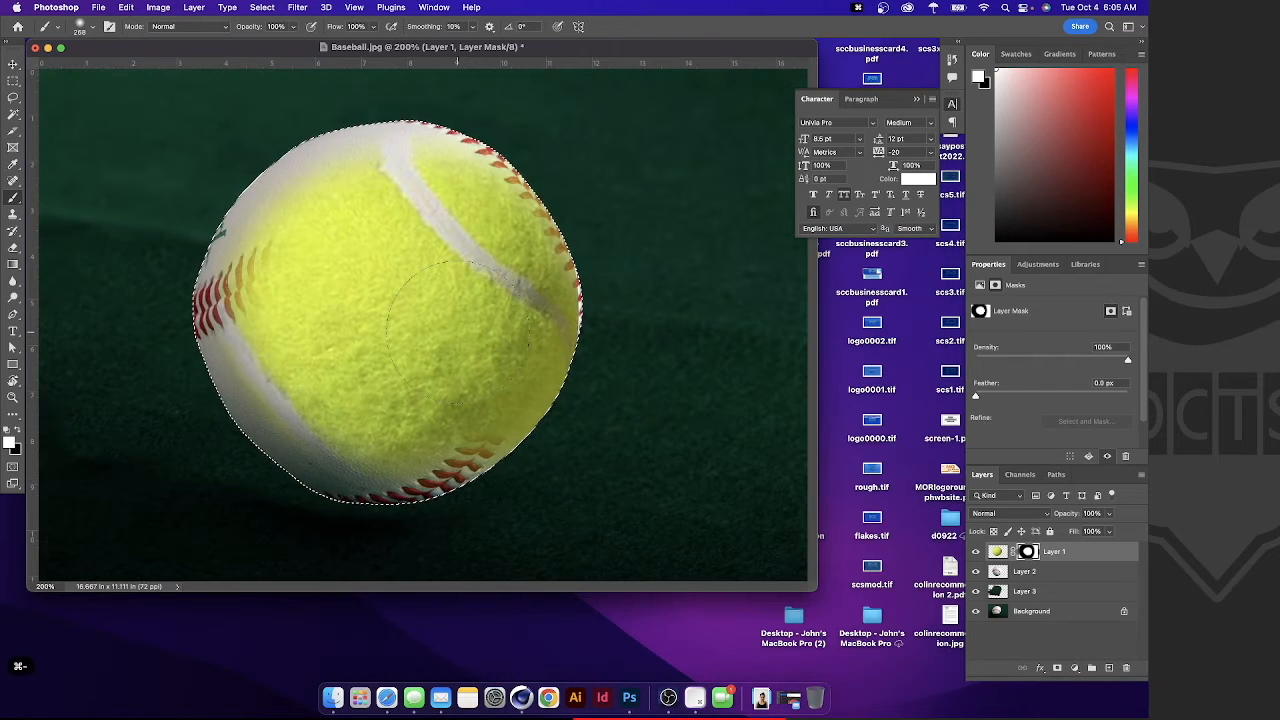
{"action": "mouse_move", "coordinate": [348, 396]}
{"action": "left_mouse_down"}
{"action": "mouse_move", "coordinate": [279, 345]}
{"action": "mouse_move", "coordinate": [371, 406]}
{"action": "left_mouse_up"}
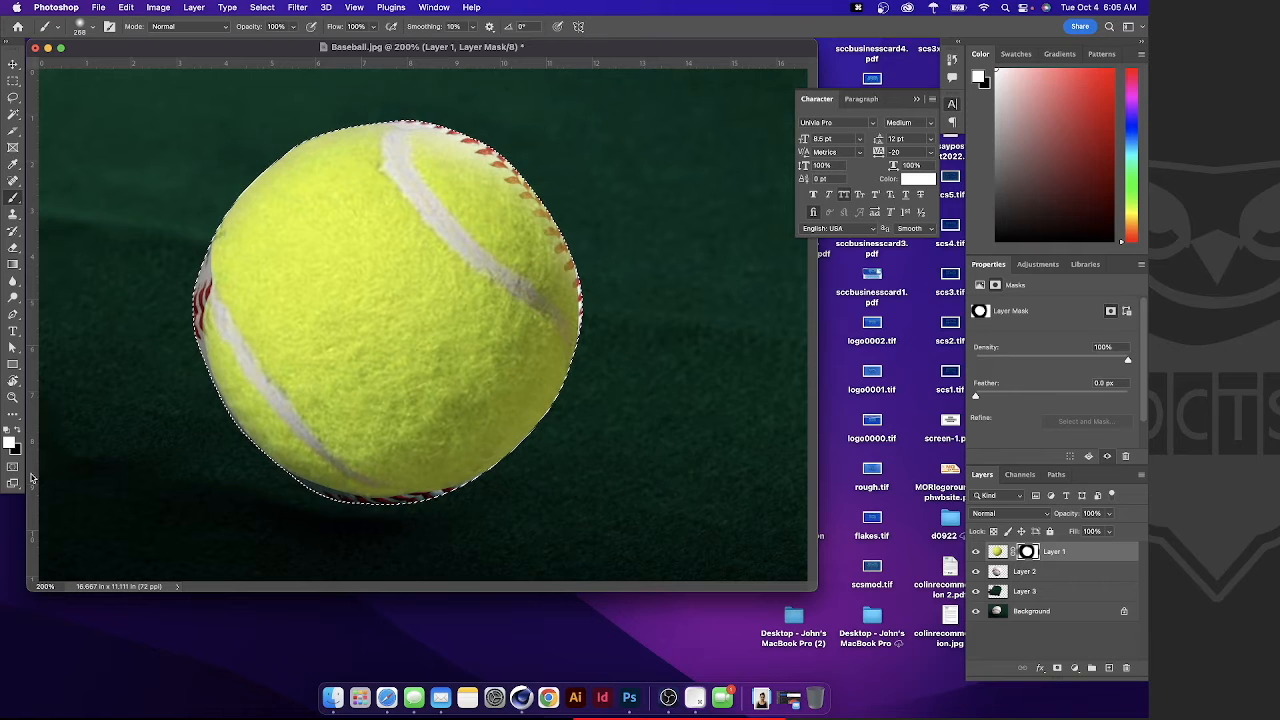
Try painting black on Layer 1's mask along the ball's lower-right edge within the selection, and restore it with white.
{"action": "left_click", "coordinate": [15, 432]}
{"action": "mouse_move", "coordinate": [609, 386]}
{"action": "left_mouse_down"}
{"action": "mouse_move", "coordinate": [419, 511]}
{"action": "mouse_move", "coordinate": [261, 490]}
{"action": "left_mouse_up"}
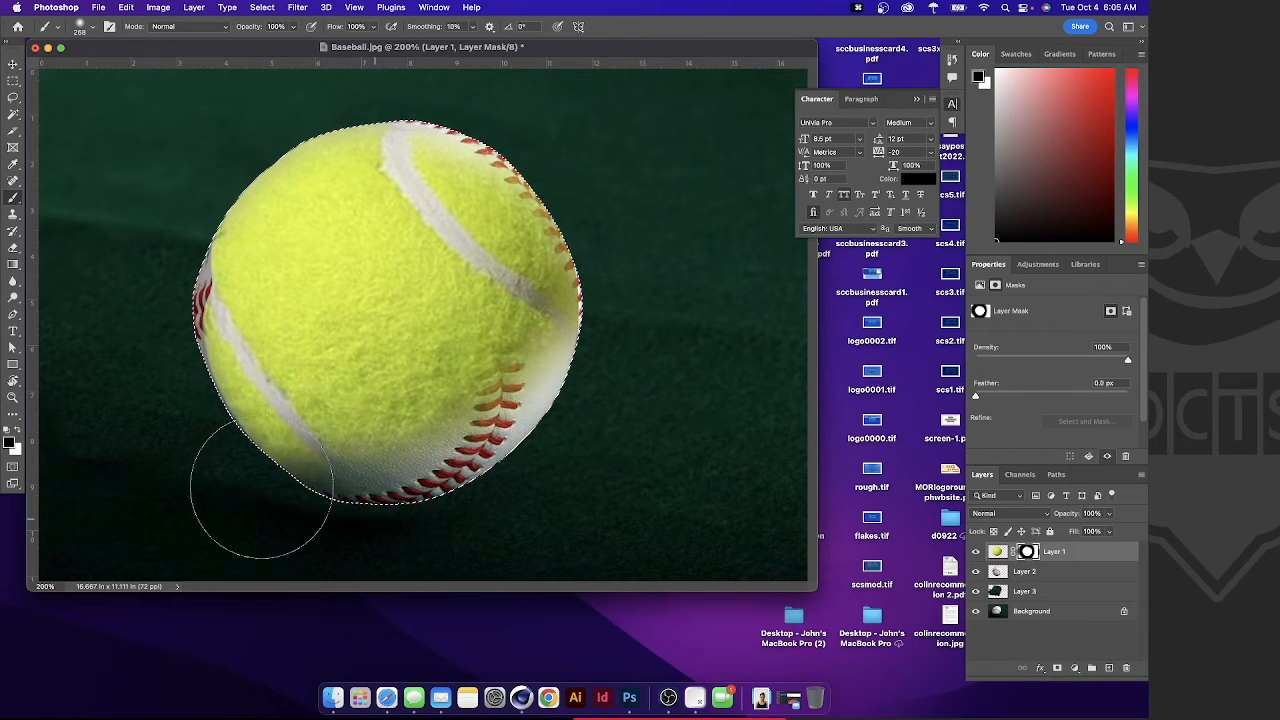
{"action": "key", "text": "x"}
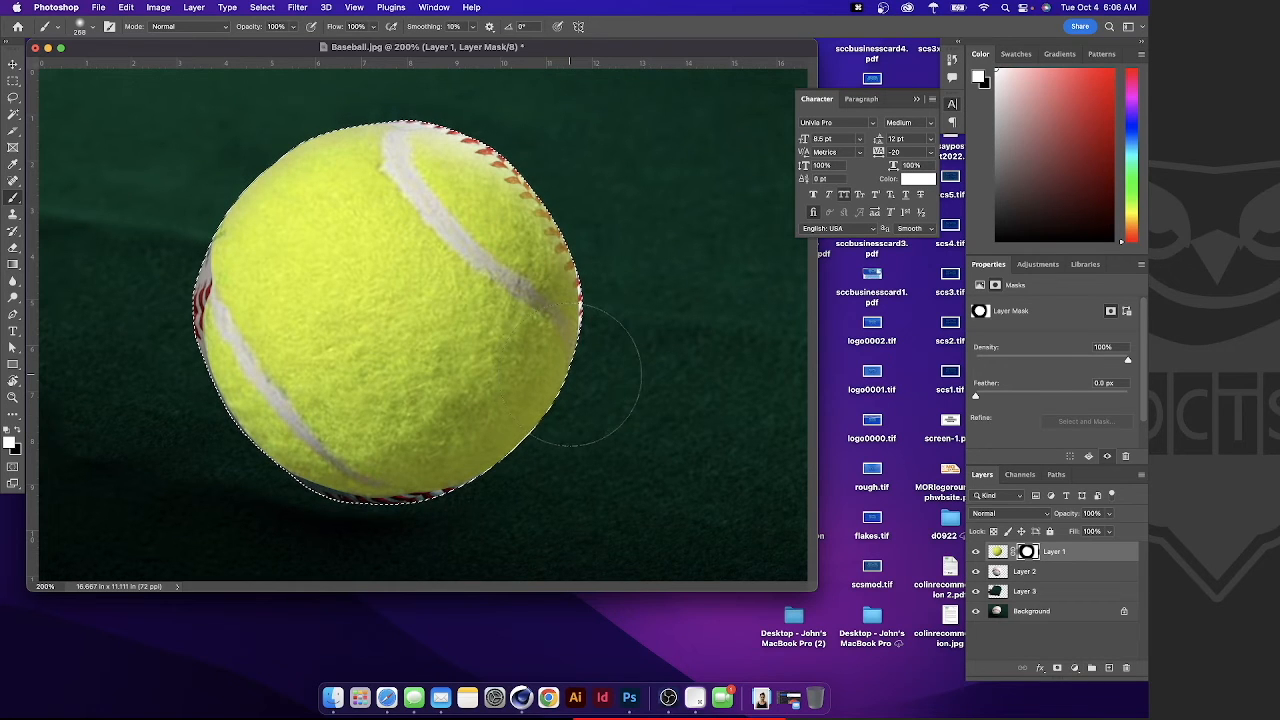
Clear the selection and add a Hue/Saturation adjustment layer with saturation -60, clipped to Layer 1.
{"action": "key", "text": "super+d"}
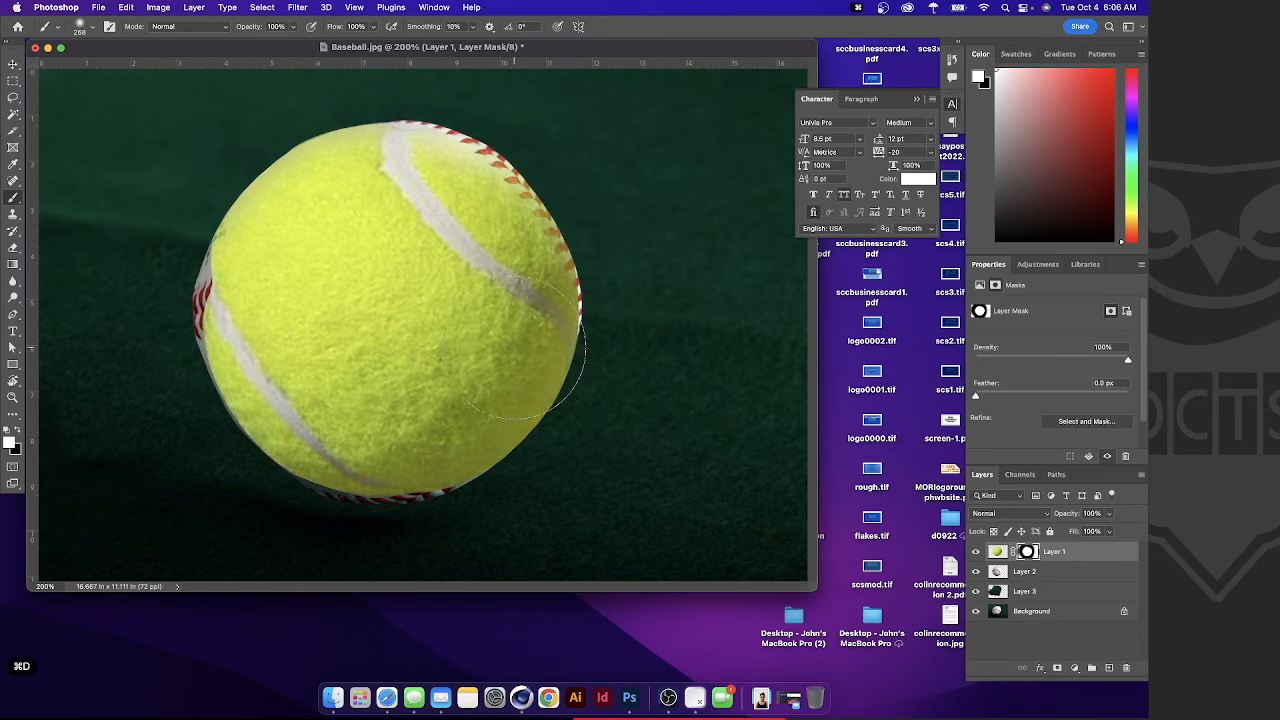
{"action": "left_click", "coordinate": [1074, 669]}
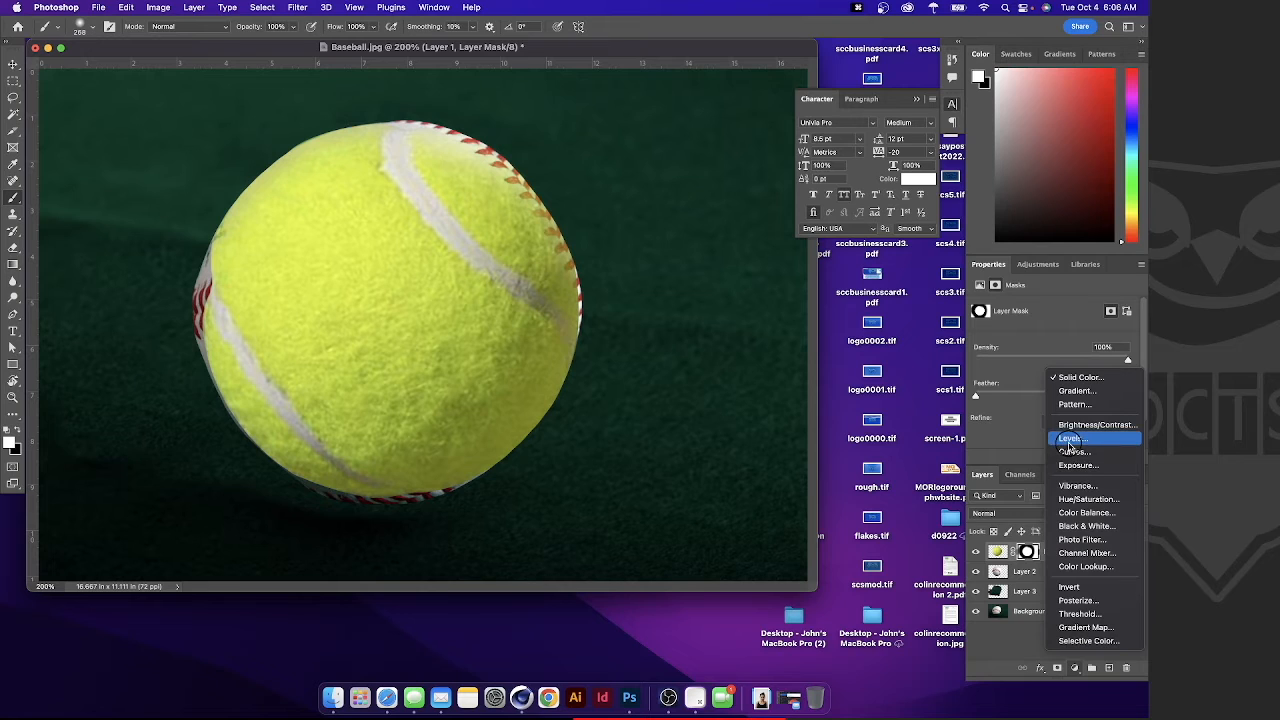
{"action": "left_click", "coordinate": [1077, 499]}
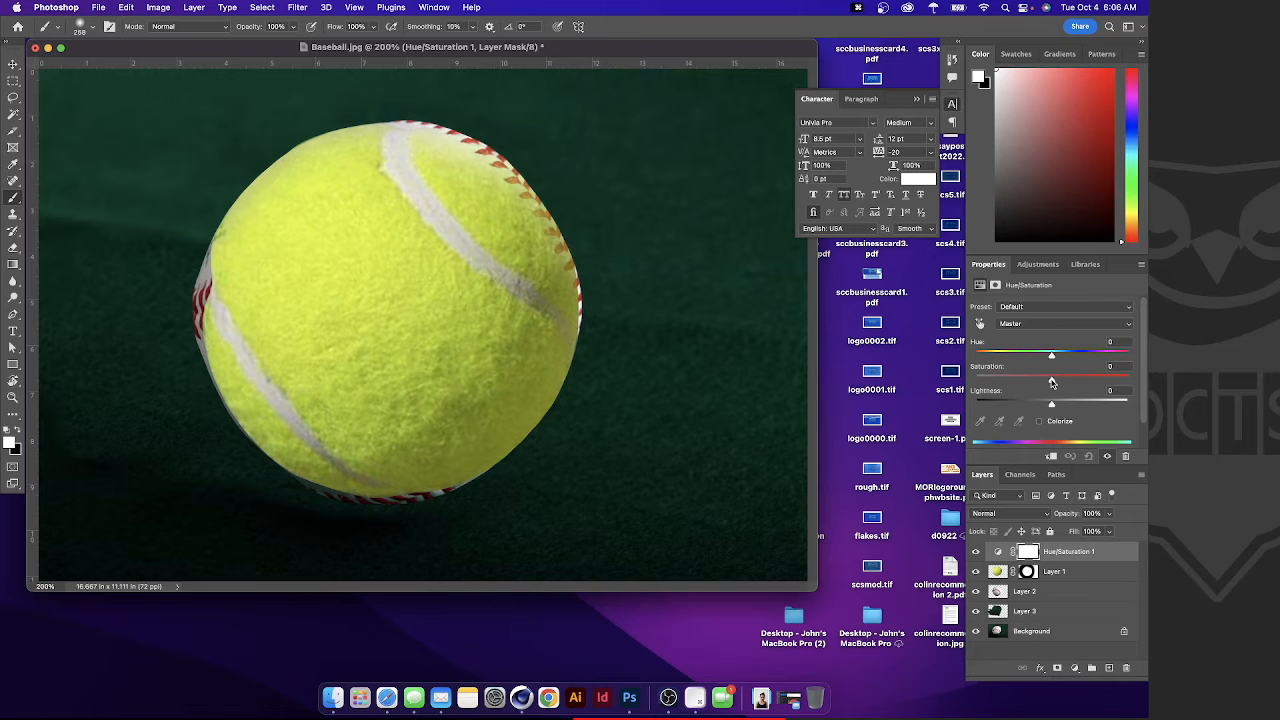
{"action": "left_click_drag", "start_coordinate": [1051, 381], "coordinate": [1017, 382]}
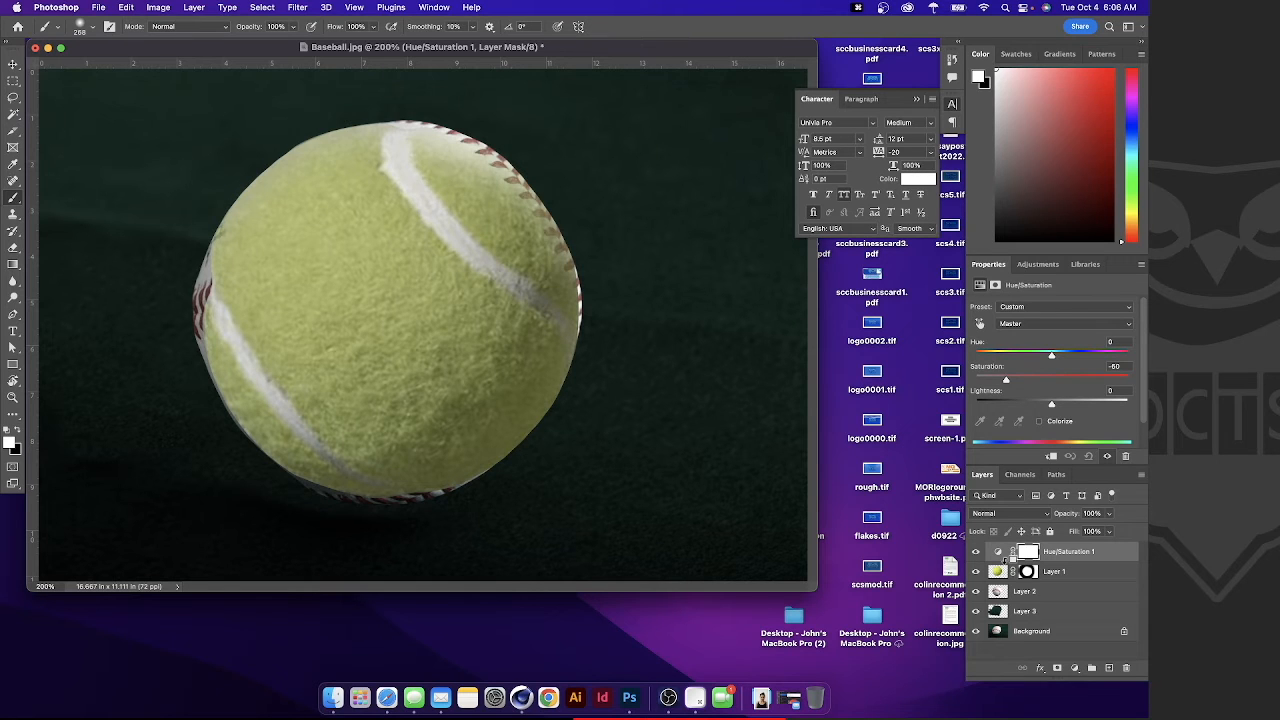
{"action": "left_click", "coordinate": [1006, 560], "text": "alt"}
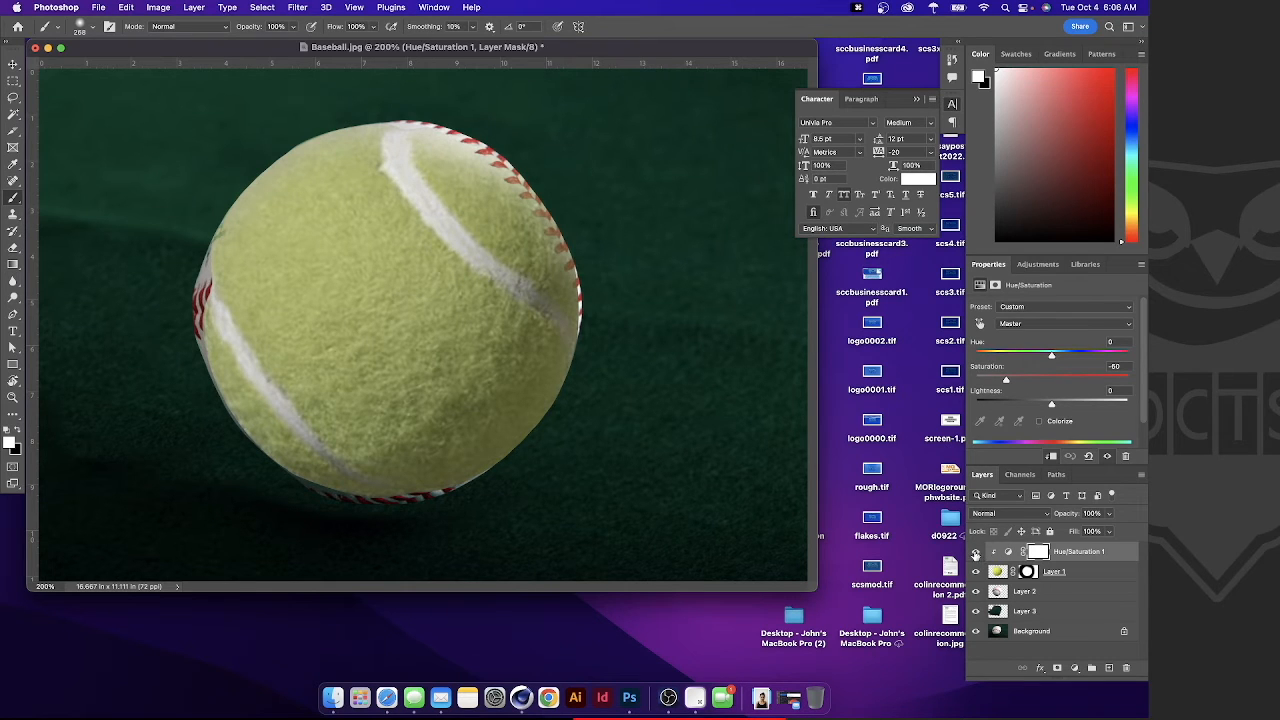
Compare the tennis ball with and without the Hue/Saturation adjustment by toggling the adjustment layer's visibility.
{"action": "left_click", "coordinate": [976, 553]}
{"action": "left_click", "coordinate": [976, 553]}
{"action": "left_click", "coordinate": [976, 553]}
{"action": "left_click", "coordinate": [976, 553]}
{"action": "left_click", "coordinate": [1008, 552]}
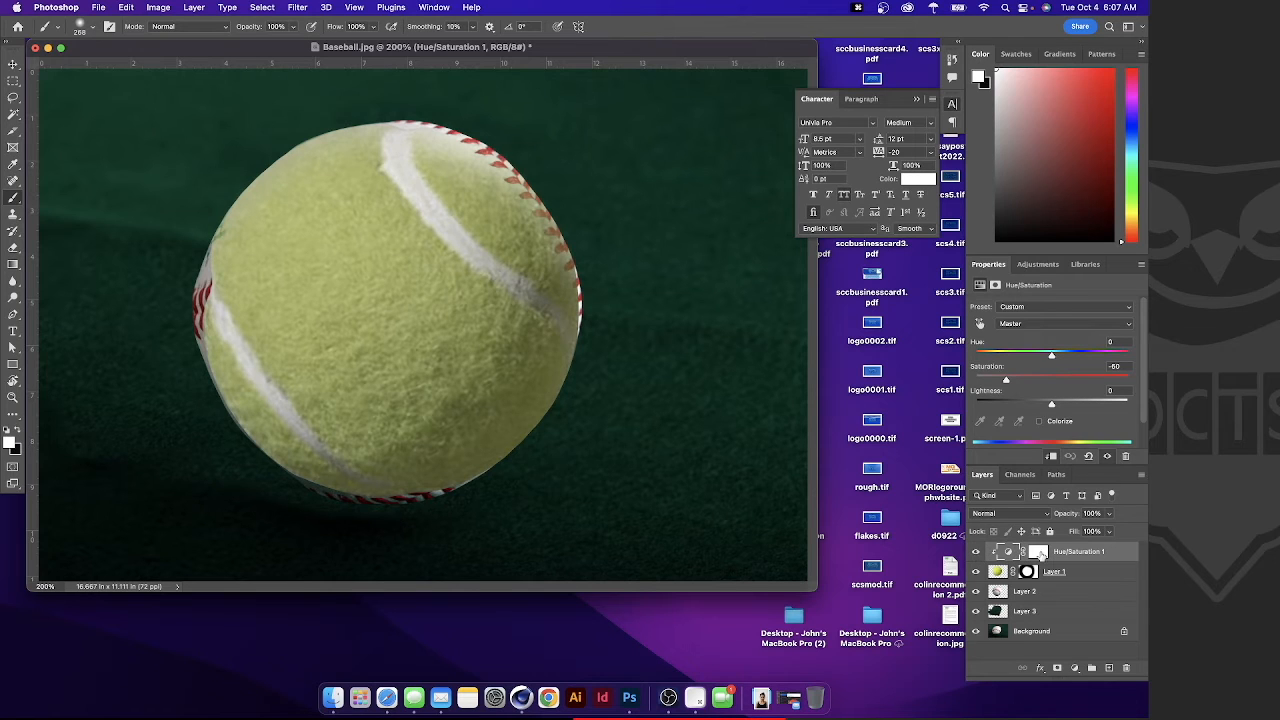
{"action": "left_click", "coordinate": [977, 553]}
{"action": "left_click", "coordinate": [977, 553]}
Paint black on the Hue/Saturation layer's mask along the ball's lower-right area to restore its yellow colour there.
{"action": "left_click", "coordinate": [1037, 553]}
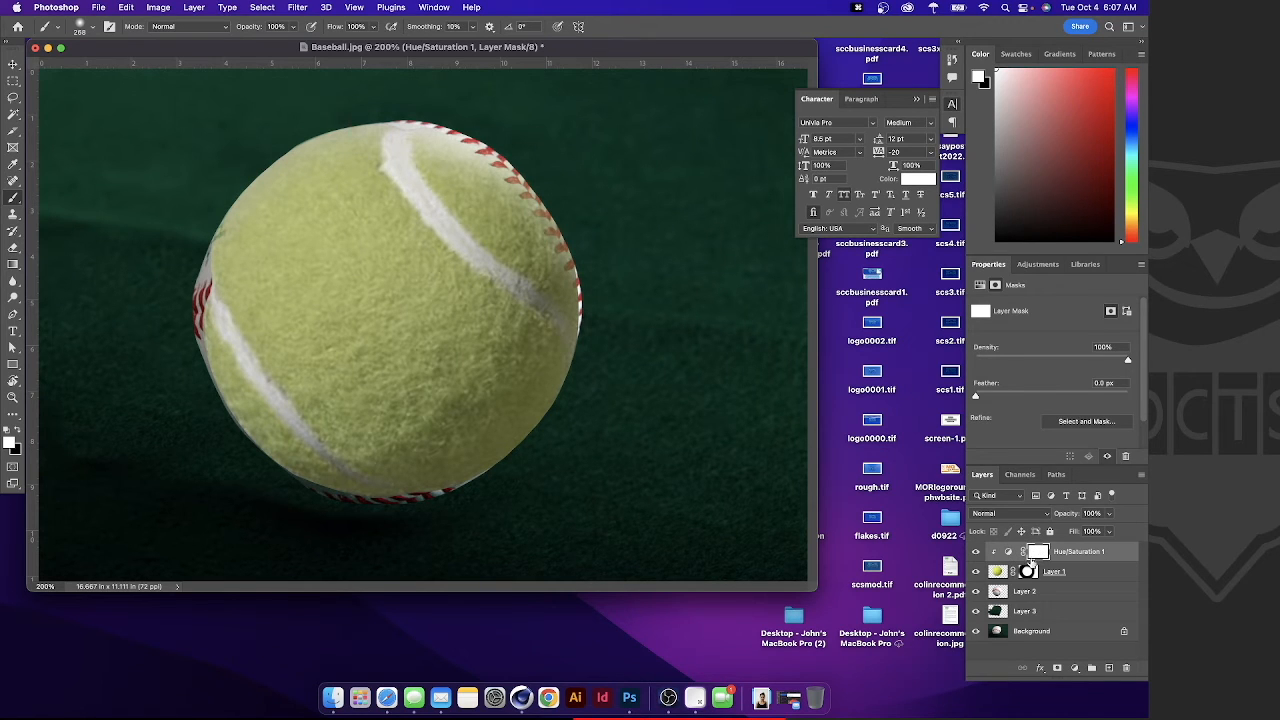
{"action": "left_click", "coordinate": [17, 429]}
{"action": "mouse_move", "coordinate": [548, 255]}
{"action": "left_mouse_down"}
{"action": "mouse_move", "coordinate": [571, 263]}
{"action": "mouse_move", "coordinate": [557, 340]}
{"action": "mouse_move", "coordinate": [494, 414]}
{"action": "mouse_move", "coordinate": [386, 460]}
{"action": "mouse_move", "coordinate": [320, 455]}
{"action": "left_mouse_up"}
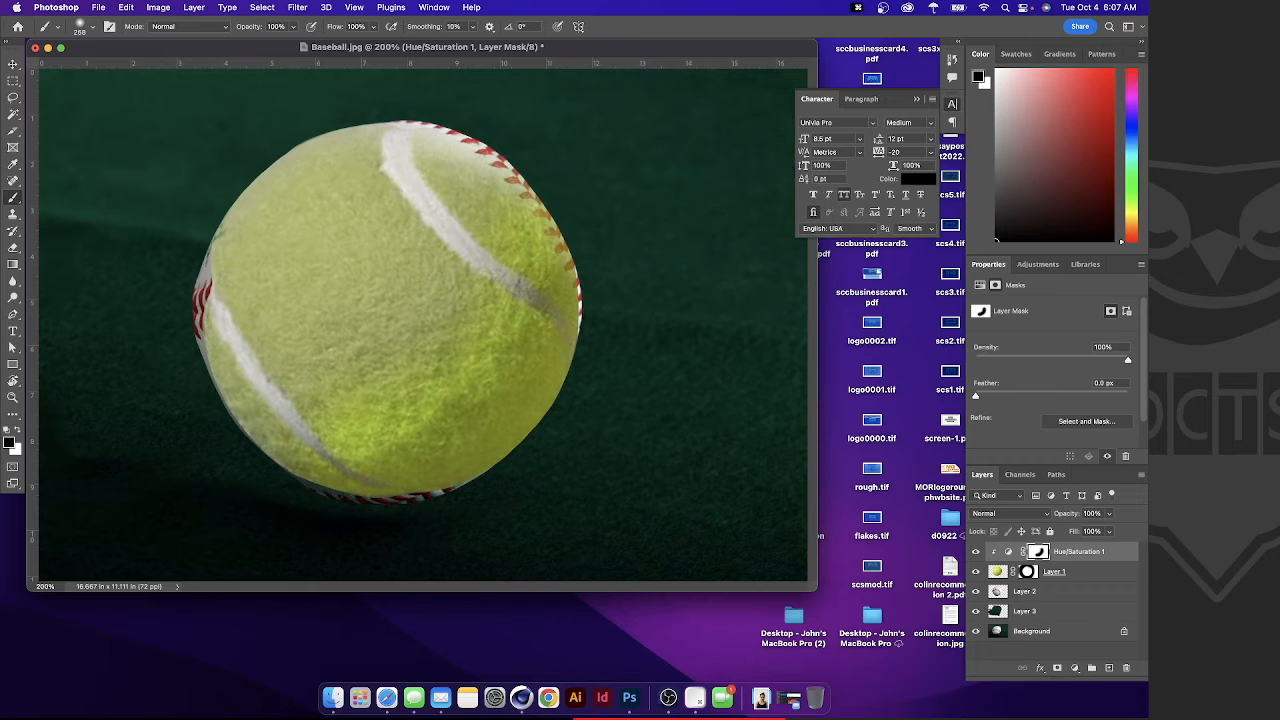
{"action": "left_click", "coordinate": [1008, 551]}
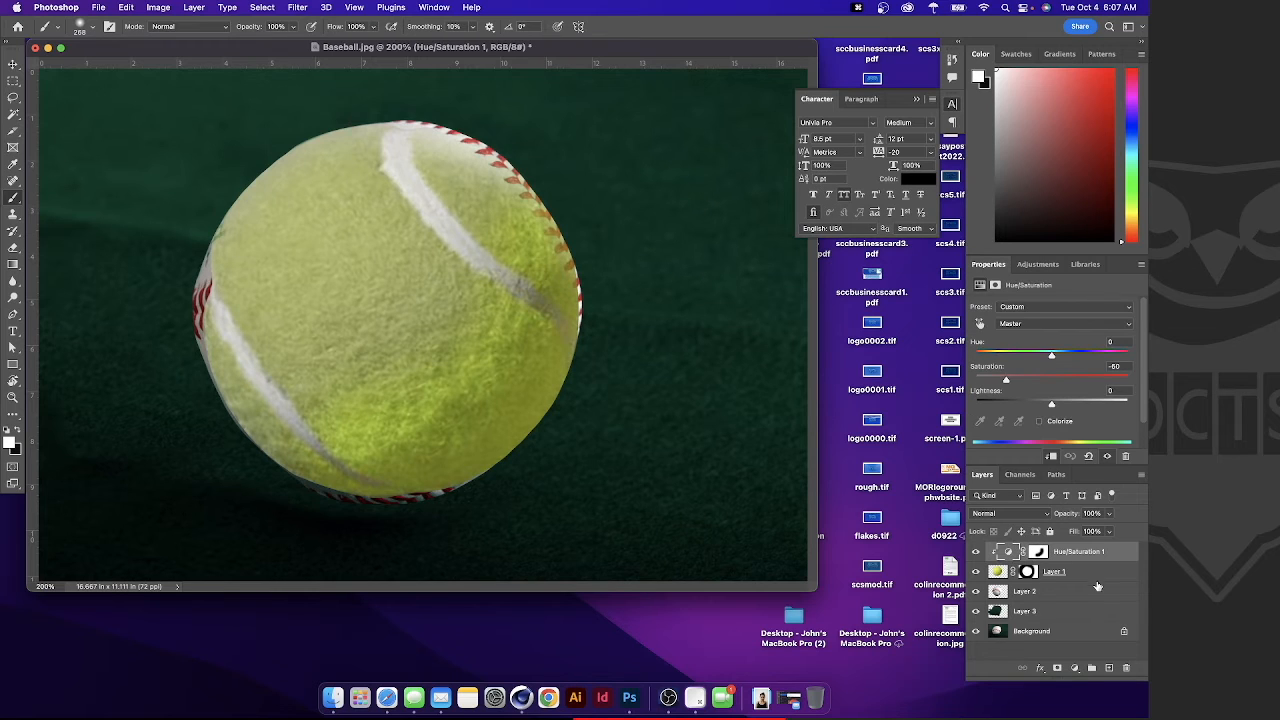
{"action": "left_click", "coordinate": [1038, 551]}
{"action": "left_click", "coordinate": [1008, 551]}
{"action": "left_click", "coordinate": [1038, 552]}
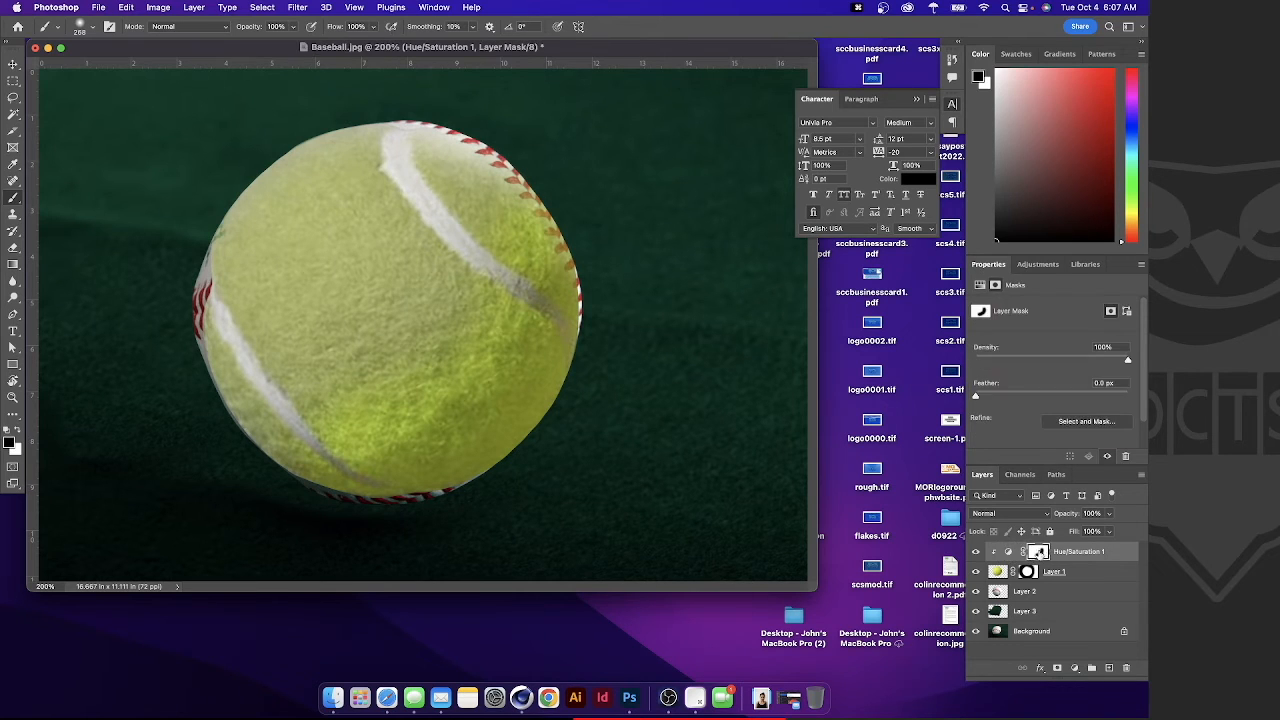
{"action": "left_click", "coordinate": [1009, 553]}
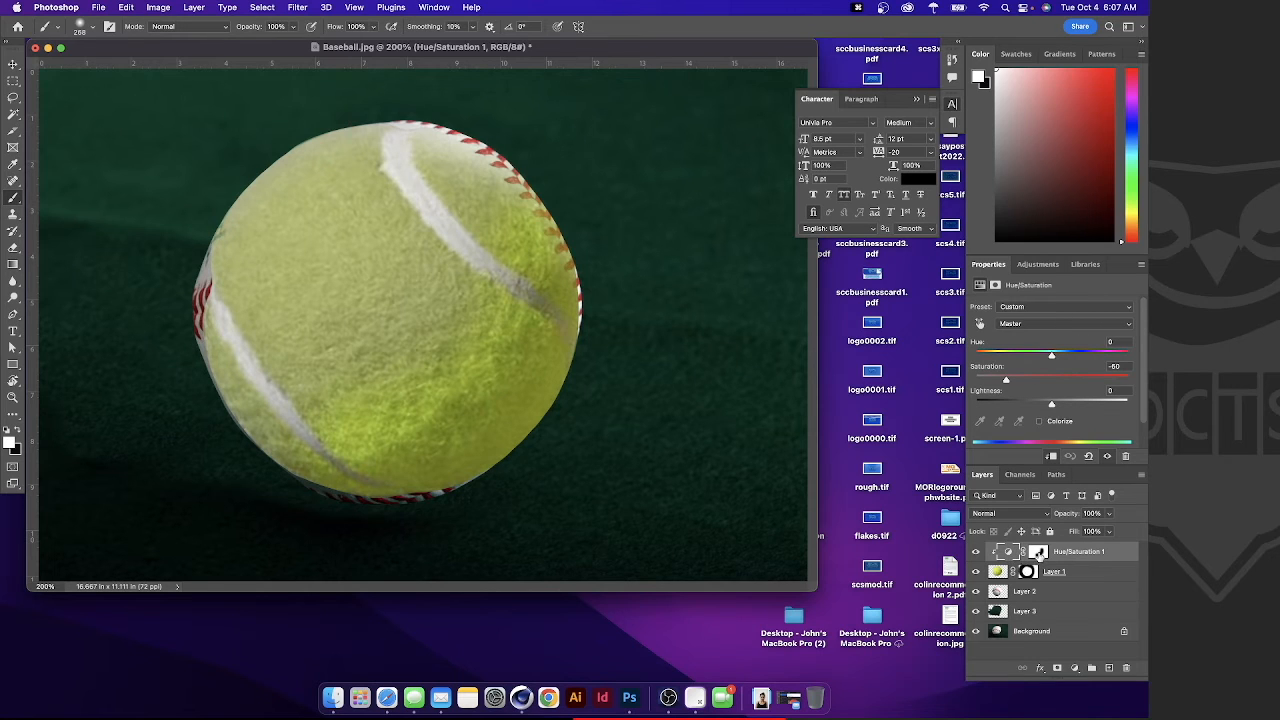
{"action": "left_click", "coordinate": [1039, 554]}
Set the Hue/Saturation adjustment's saturation to -85 and its lightness to +42.
{"action": "left_click", "coordinate": [1009, 552]}
{"action": "left_click_drag", "start_coordinate": [1006, 382], "coordinate": [987, 381]}
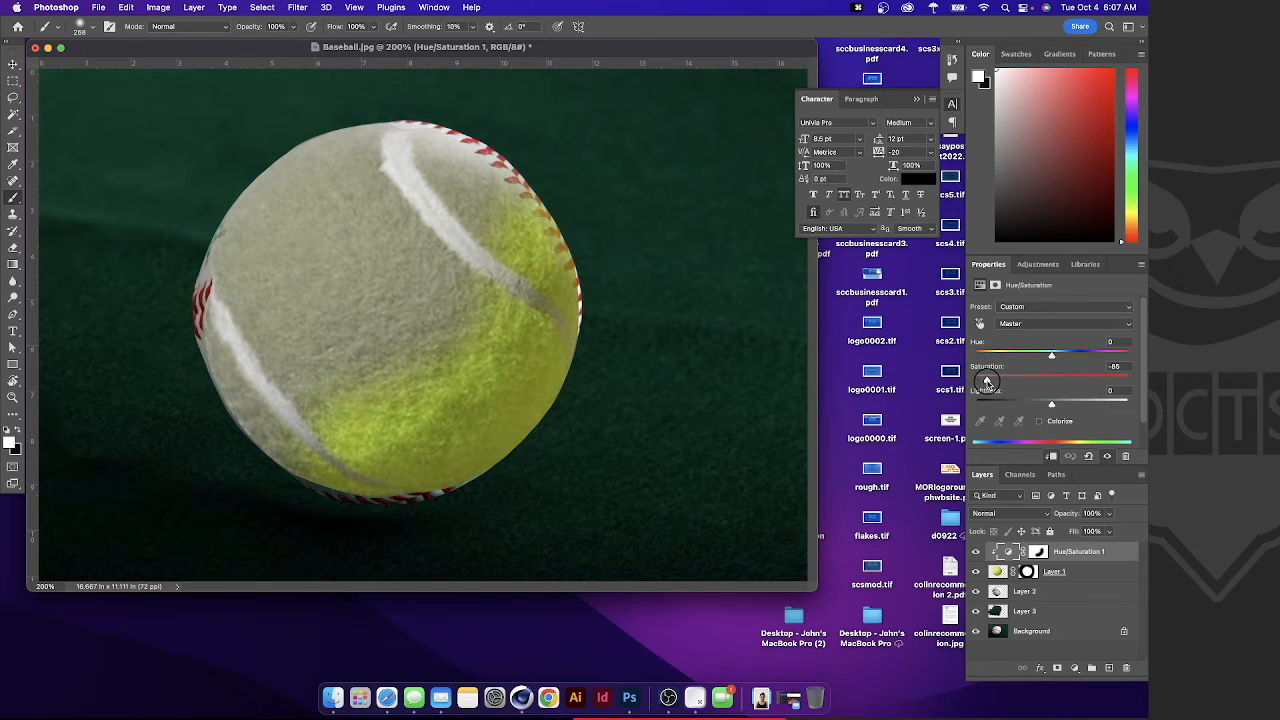
{"action": "left_click_drag", "start_coordinate": [1053, 405], "coordinate": [1083, 405]}
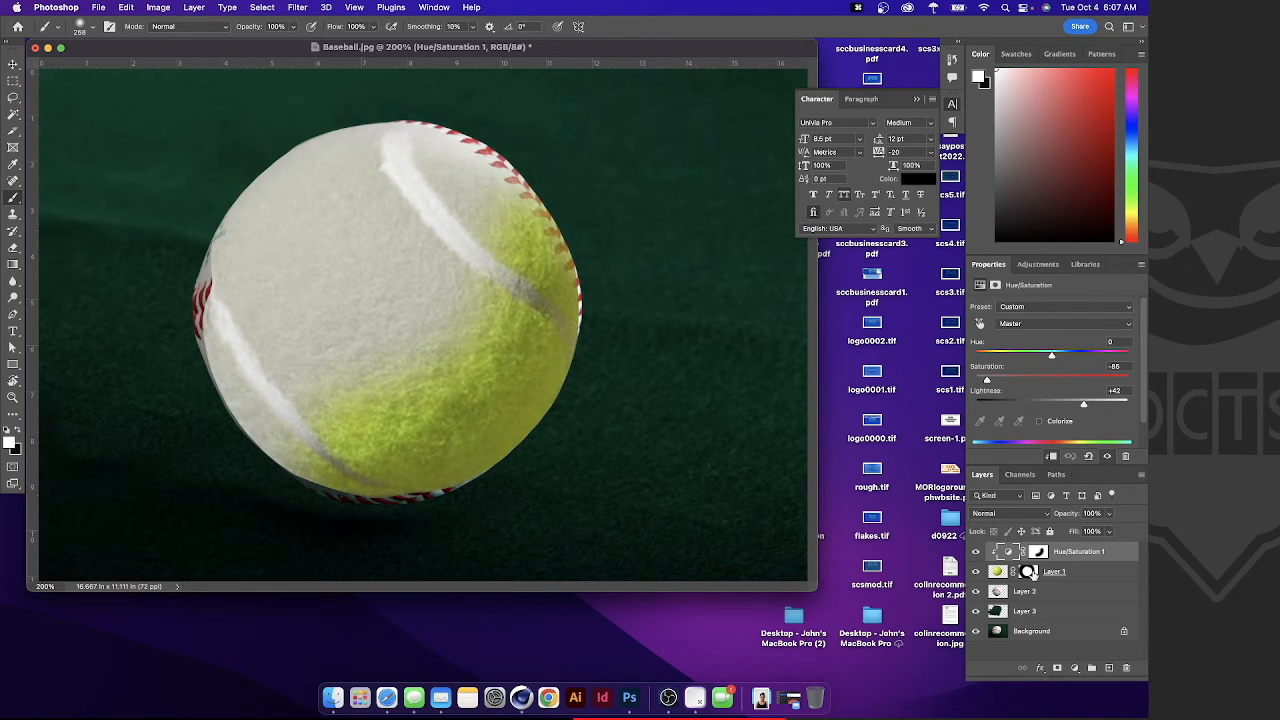
Paint black on Layer 1's mask over the ball's edges and the remaining yellow area to reveal the baseball's stitching and leather.
{"action": "left_click", "coordinate": [1028, 572]}
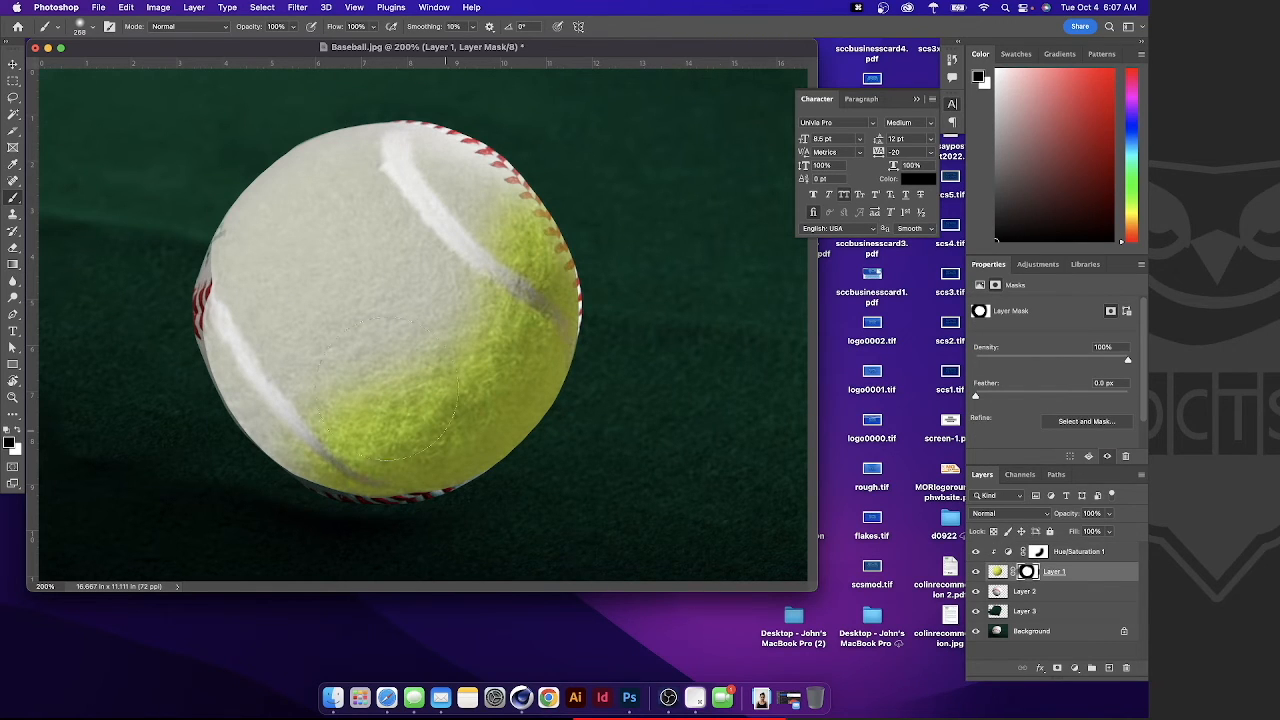
{"action": "left_click_drag", "start_coordinate": [177, 230], "coordinate": [143, 277]}
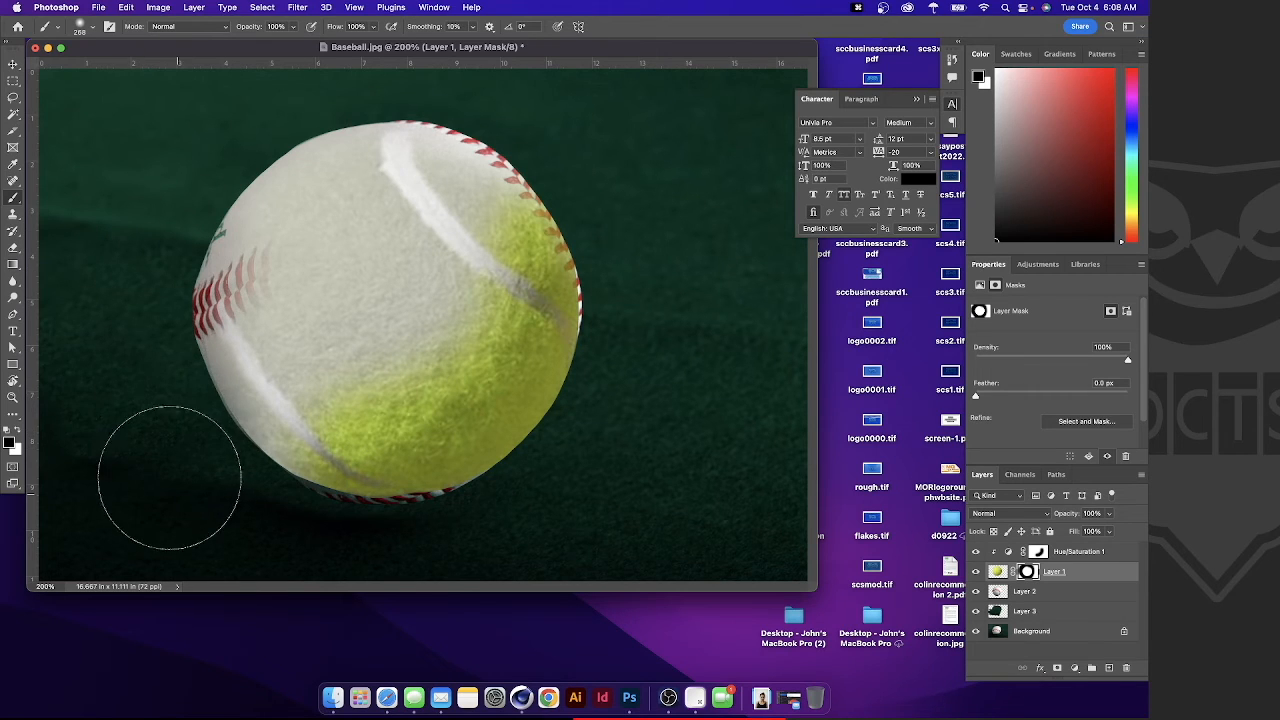
{"action": "mouse_move", "coordinate": [598, 157]}
{"action": "left_mouse_down"}
{"action": "mouse_move", "coordinate": [657, 314]}
{"action": "mouse_move", "coordinate": [629, 214]}
{"action": "left_mouse_up"}
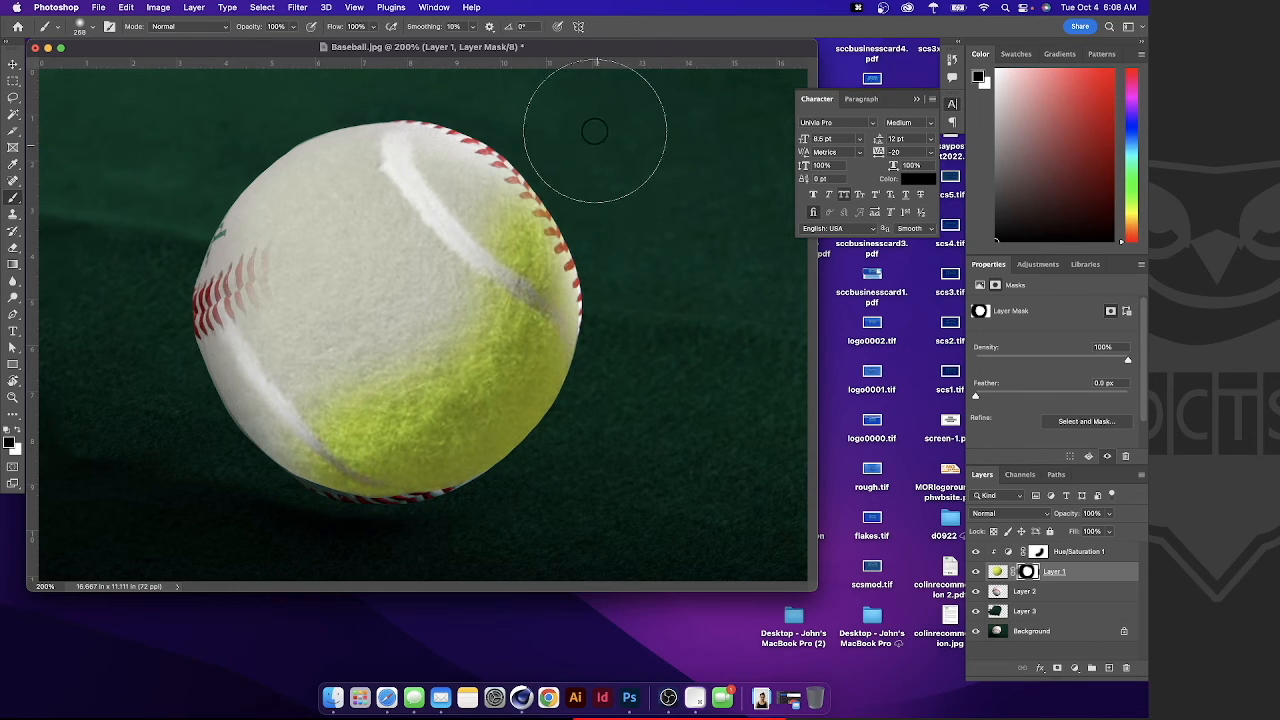
{"action": "mouse_move", "coordinate": [592, 405]}
{"action": "left_mouse_down"}
{"action": "mouse_move", "coordinate": [533, 523]}
{"action": "mouse_move", "coordinate": [494, 537]}
{"action": "left_mouse_up"}
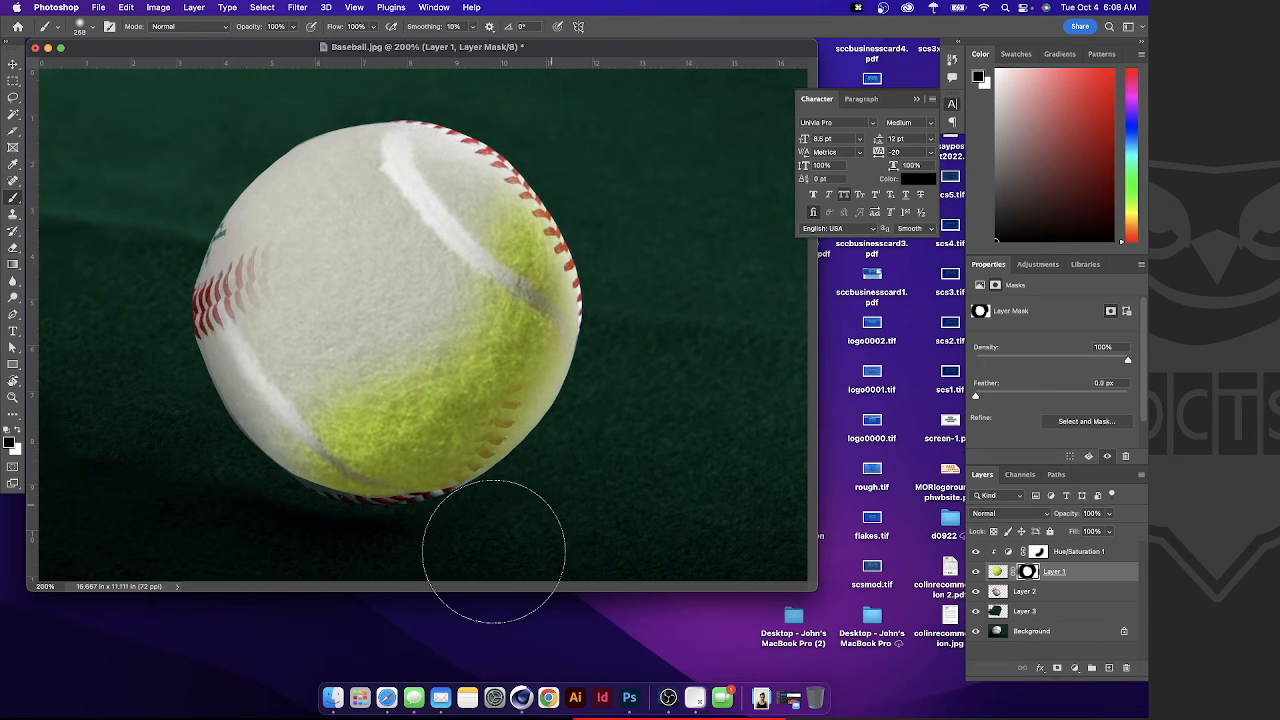
{"action": "mouse_move", "coordinate": [239, 533]}
{"action": "left_mouse_down"}
{"action": "mouse_move", "coordinate": [465, 587]}
{"action": "mouse_move", "coordinate": [285, 550]}
{"action": "mouse_move", "coordinate": [443, 555]}
{"action": "mouse_move", "coordinate": [567, 498]}
{"action": "mouse_move", "coordinate": [423, 548]}
{"action": "mouse_move", "coordinate": [297, 532]}
{"action": "mouse_move", "coordinate": [214, 490]}
{"action": "mouse_move", "coordinate": [243, 500]}
{"action": "mouse_move", "coordinate": [197, 471]}
{"action": "mouse_move", "coordinate": [173, 432]}
{"action": "mouse_move", "coordinate": [428, 574]}
{"action": "mouse_move", "coordinate": [502, 565]}
{"action": "mouse_move", "coordinate": [286, 525]}
{"action": "mouse_move", "coordinate": [218, 488]}
{"action": "mouse_move", "coordinate": [292, 522]}
{"action": "mouse_move", "coordinate": [169, 408]}
{"action": "mouse_move", "coordinate": [185, 437]}
{"action": "mouse_move", "coordinate": [584, 539]}
{"action": "mouse_move", "coordinate": [380, 507]}
{"action": "mouse_move", "coordinate": [350, 521]}
{"action": "mouse_move", "coordinate": [471, 468]}
{"action": "mouse_move", "coordinate": [631, 330]}
{"action": "mouse_move", "coordinate": [610, 361]}
{"action": "mouse_move", "coordinate": [616, 261]}
{"action": "mouse_move", "coordinate": [603, 195]}
{"action": "mouse_move", "coordinate": [602, 258]}
{"action": "mouse_move", "coordinate": [598, 192]}
{"action": "mouse_move", "coordinate": [643, 271]}
{"action": "mouse_move", "coordinate": [567, 353]}
{"action": "mouse_move", "coordinate": [561, 321]}
{"action": "left_mouse_up"}
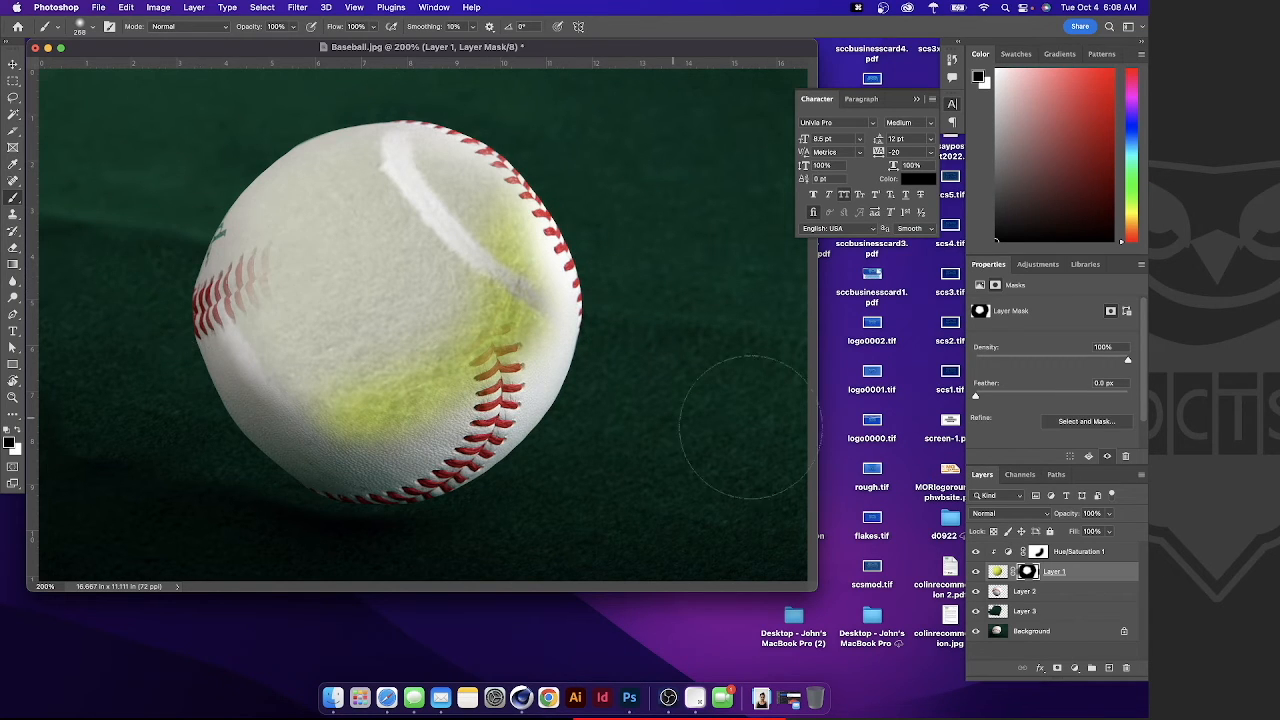
{"action": "mouse_move", "coordinate": [700, 400]}
{"action": "left_mouse_down"}
{"action": "mouse_move", "coordinate": [560, 204]}
{"action": "mouse_move", "coordinate": [557, 371]}
{"action": "mouse_move", "coordinate": [437, 462]}
{"action": "mouse_move", "coordinate": [482, 457]}
{"action": "mouse_move", "coordinate": [347, 490]}
{"action": "mouse_move", "coordinate": [479, 430]}
{"action": "mouse_move", "coordinate": [522, 381]}
{"action": "mouse_move", "coordinate": [324, 456]}
{"action": "mouse_move", "coordinate": [492, 350]}
{"action": "mouse_move", "coordinate": [559, 197]}
{"action": "mouse_move", "coordinate": [771, 343]}
{"action": "left_mouse_up"}
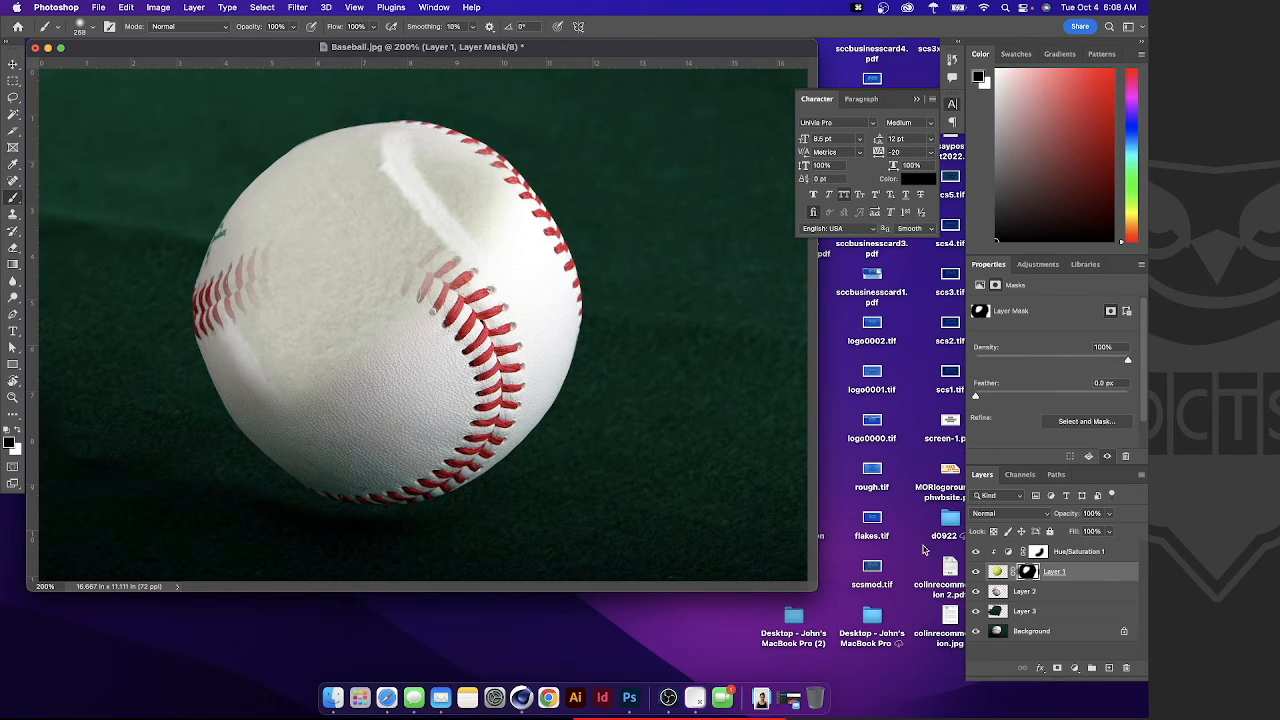
Add a Curves adjustment layer directly above Layer 1 and raise the upper part of its RGB curve to brighten the tennis ball texture.
{"action": "left_click", "coordinate": [997, 571]}
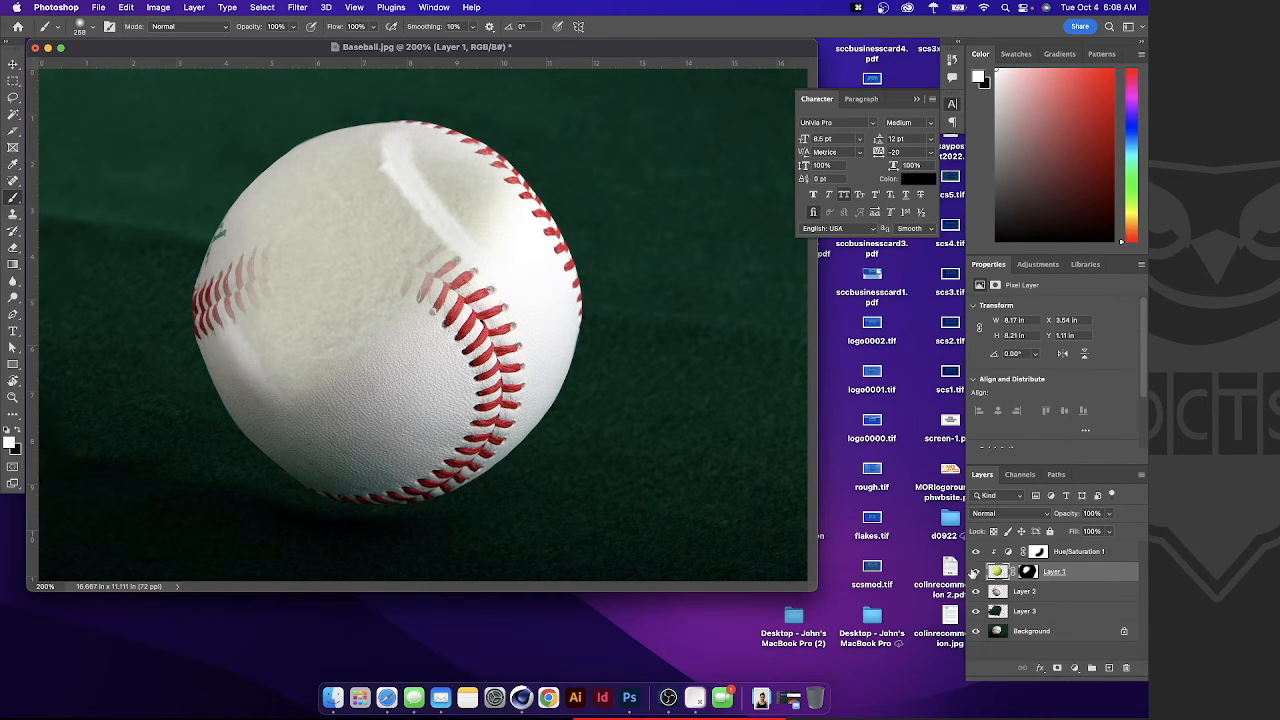
{"action": "left_click", "coordinate": [1075, 668]}
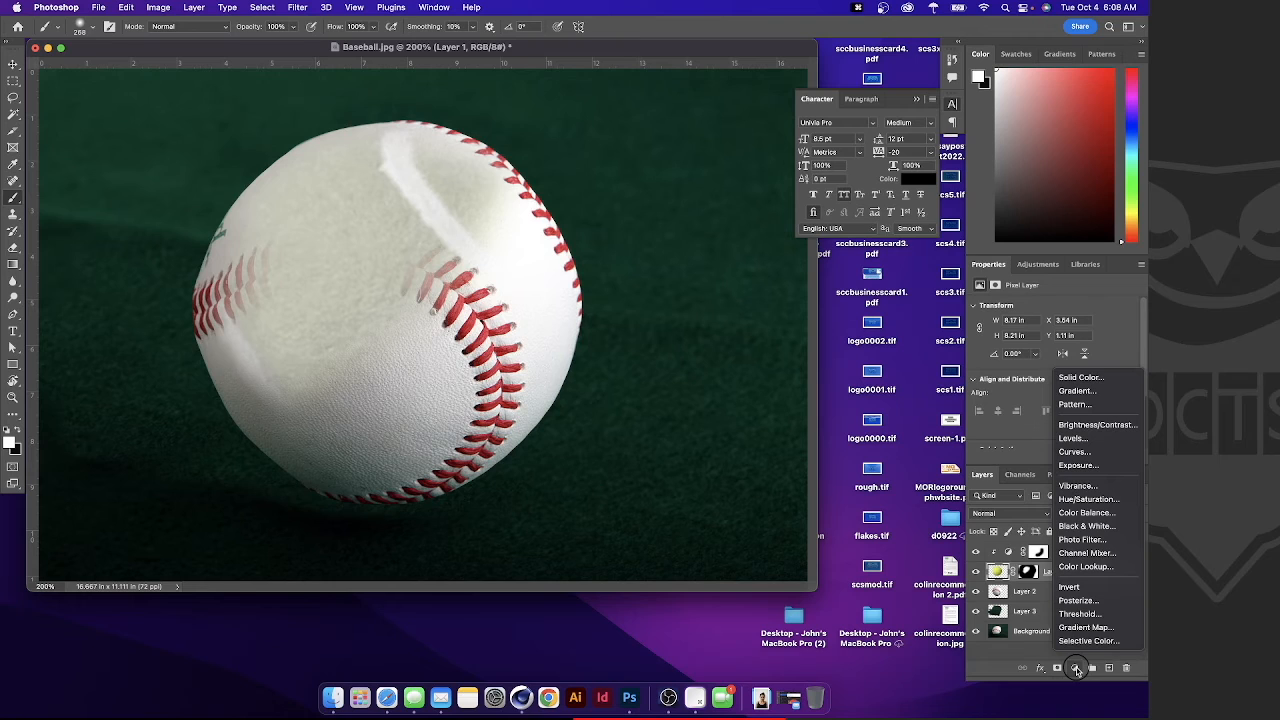
{"action": "left_click", "coordinate": [1080, 451]}
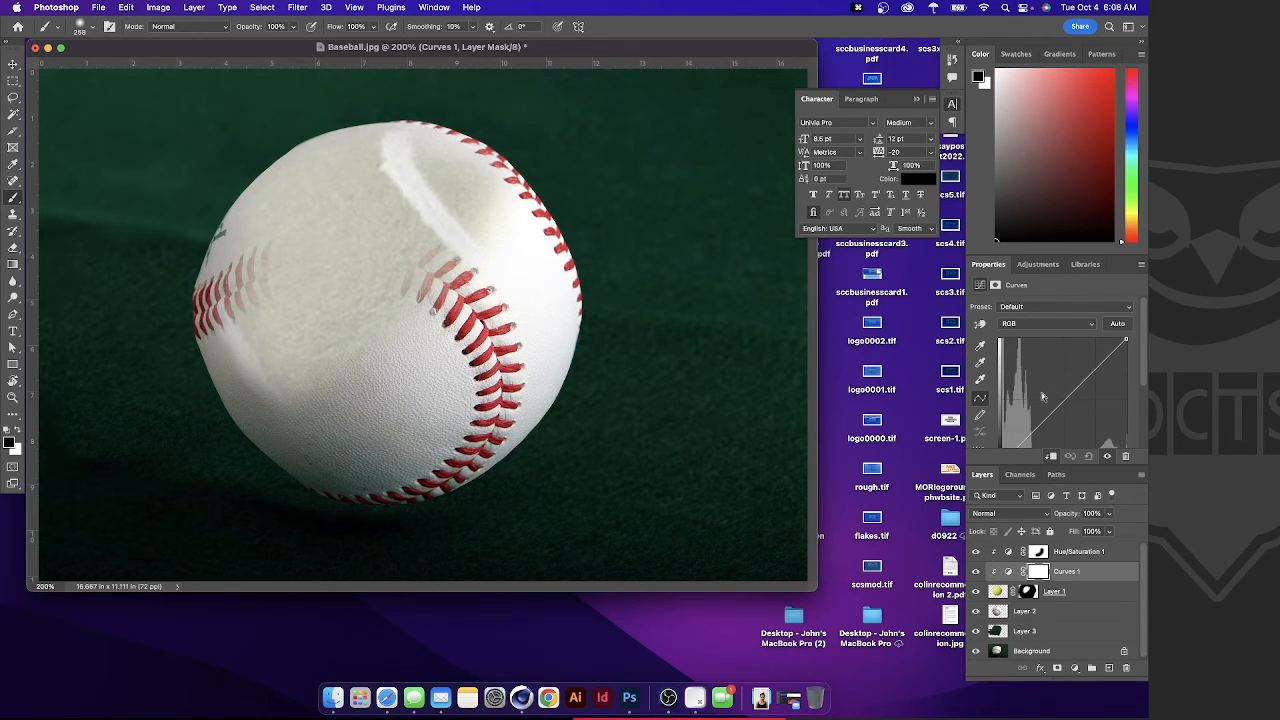
{"action": "left_click", "coordinate": [980, 326]}
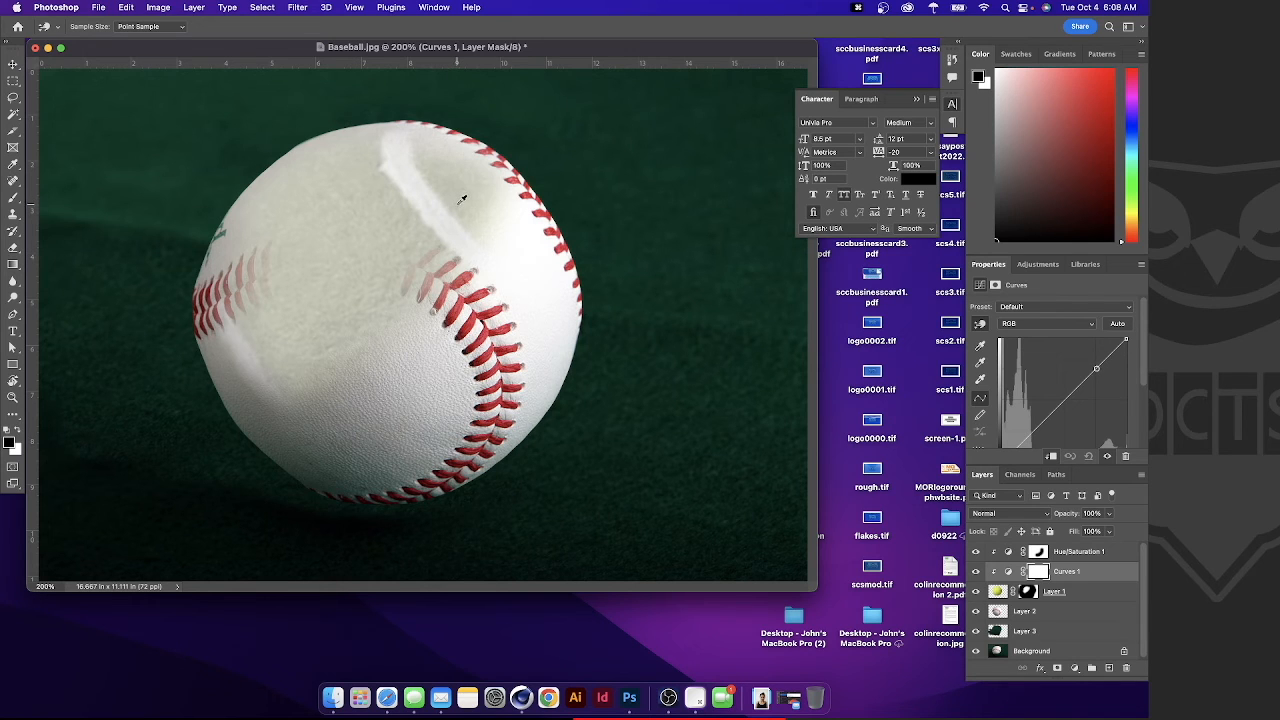
{"action": "left_click_drag", "start_coordinate": [461, 199], "coordinate": [457, 137]}
{"action": "left_click_drag", "start_coordinate": [318, 305], "coordinate": [326, 223]}
{"action": "mouse_move", "coordinate": [1087, 376]}
{"action": "left_mouse_down"}
{"action": "mouse_move", "coordinate": [1104, 400]}
{"action": "mouse_move", "coordinate": [1068, 345]}
{"action": "mouse_move", "coordinate": [1076, 355]}
{"action": "left_mouse_up"}
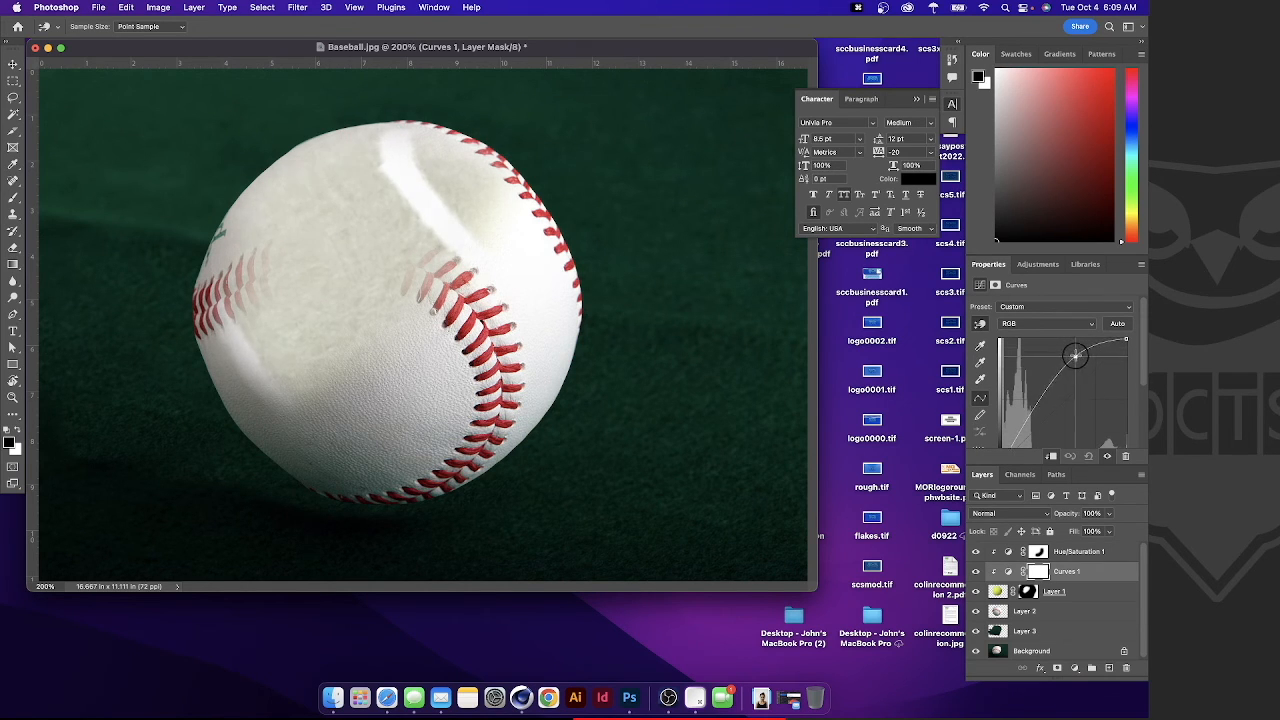
Reshape the Curves 1 RGB curve by raising its shadow portion and pulling its upper point down to bring out the tennis ball texture.
{"action": "mouse_move", "coordinate": [1040, 399]}
{"action": "left_mouse_down"}
{"action": "mouse_move", "coordinate": [1038, 415]}
{"action": "mouse_move", "coordinate": [1019, 391]}
{"action": "left_mouse_up"}
{"action": "left_click_drag", "start_coordinate": [1076, 354], "coordinate": [1090, 366]}
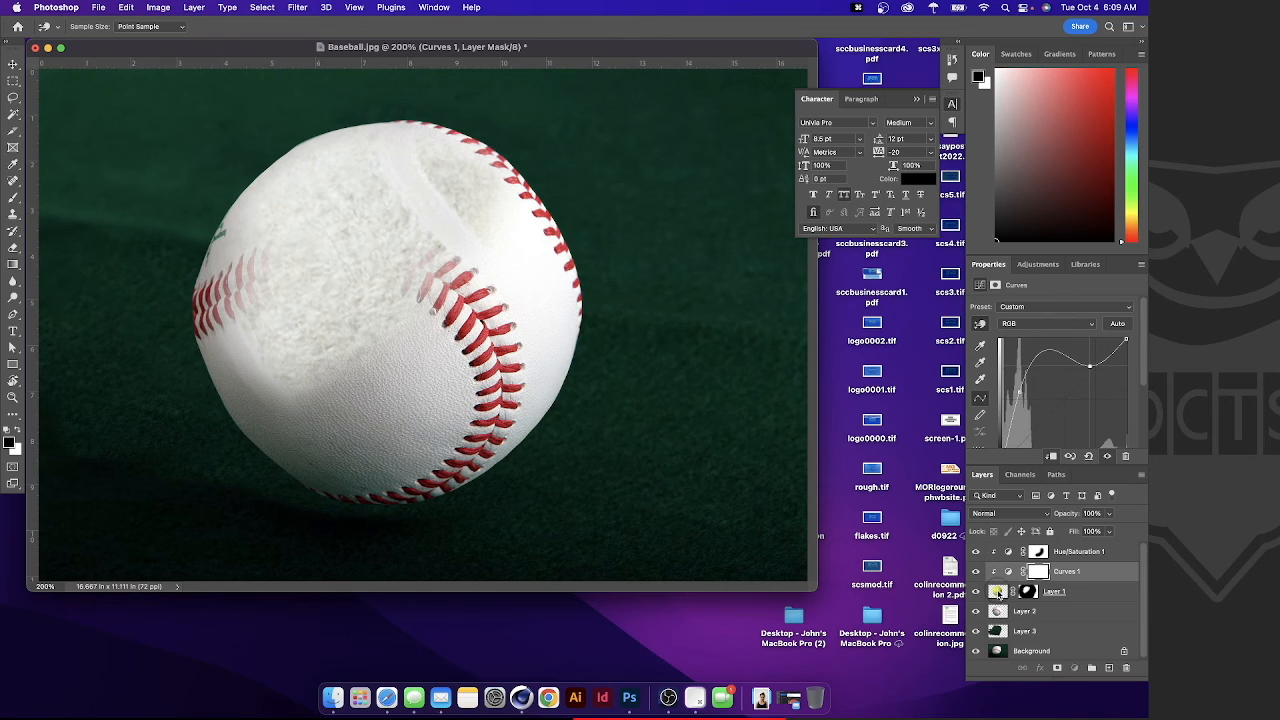
Set Layer 1's blend mode to Multiply so the tennis ball texture darkens the baseball beneath it.
{"action": "left_click", "coordinate": [998, 592]}
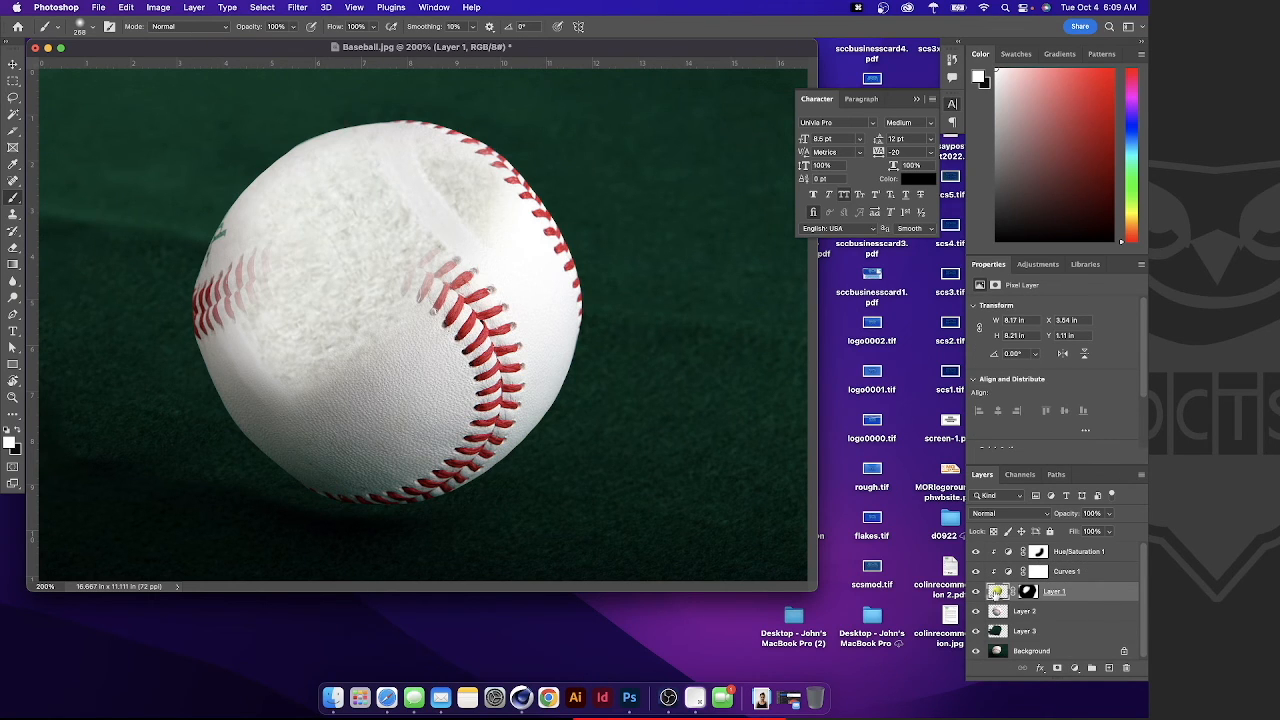
{"action": "left_click", "coordinate": [1012, 514]}
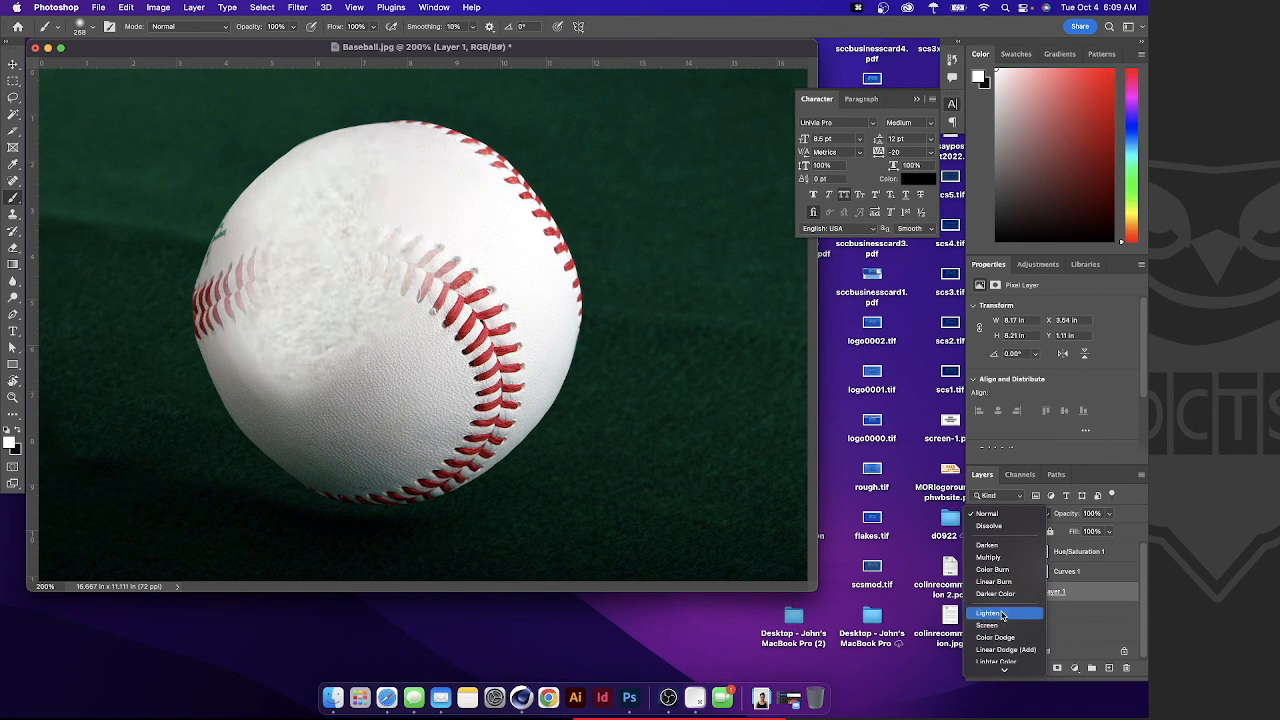
{"action": "left_click", "coordinate": [1002, 558]}
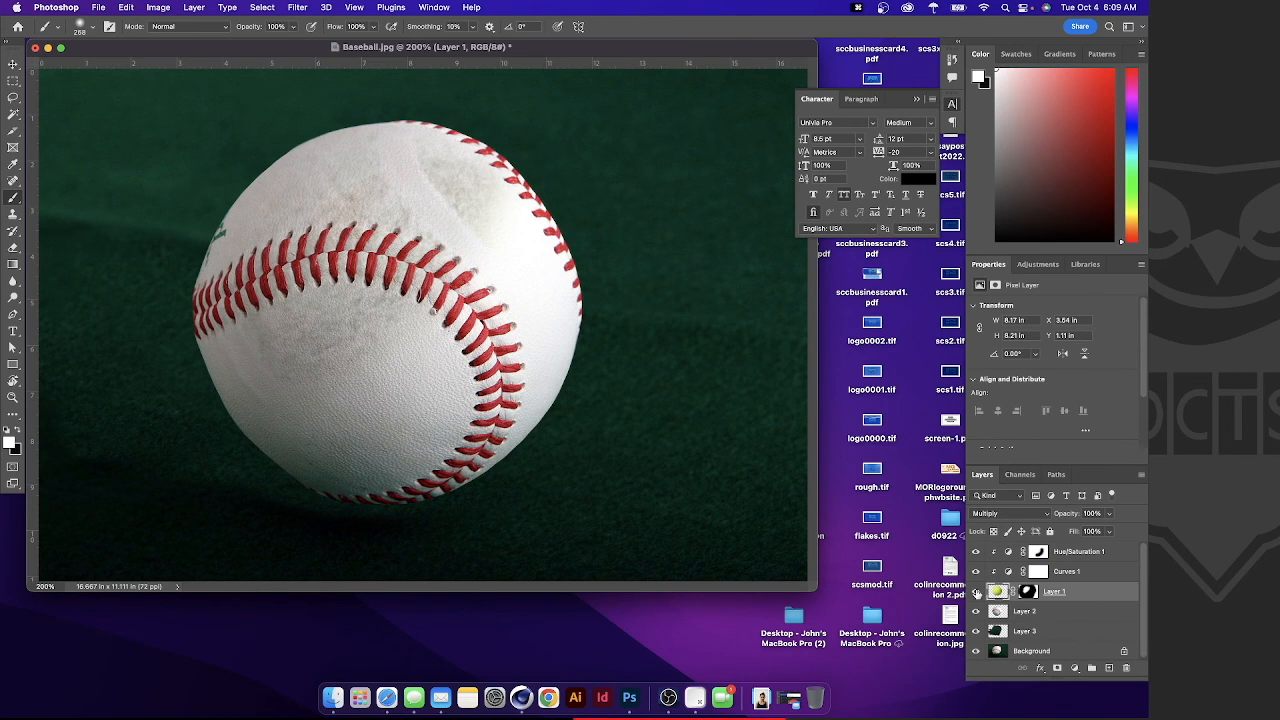
Compare the baseball with and without Layer 1's texture by toggling the layer's visibility, and check the blend at a smaller size.
{"action": "left_click", "coordinate": [977, 592]}
{"action": "left_click", "coordinate": [977, 592]}
{"action": "left_click", "coordinate": [977, 592]}
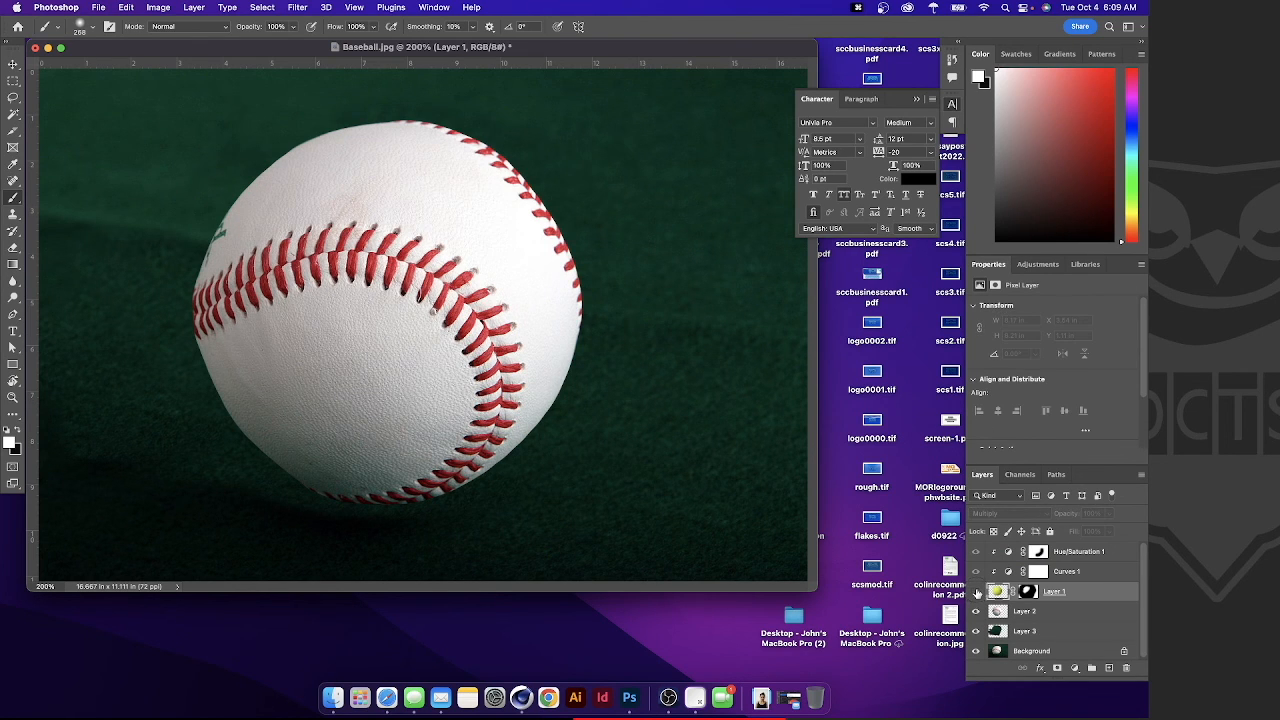
{"action": "left_click", "coordinate": [977, 592]}
{"action": "left_click", "coordinate": [977, 592]}
{"action": "left_click", "coordinate": [977, 592]}
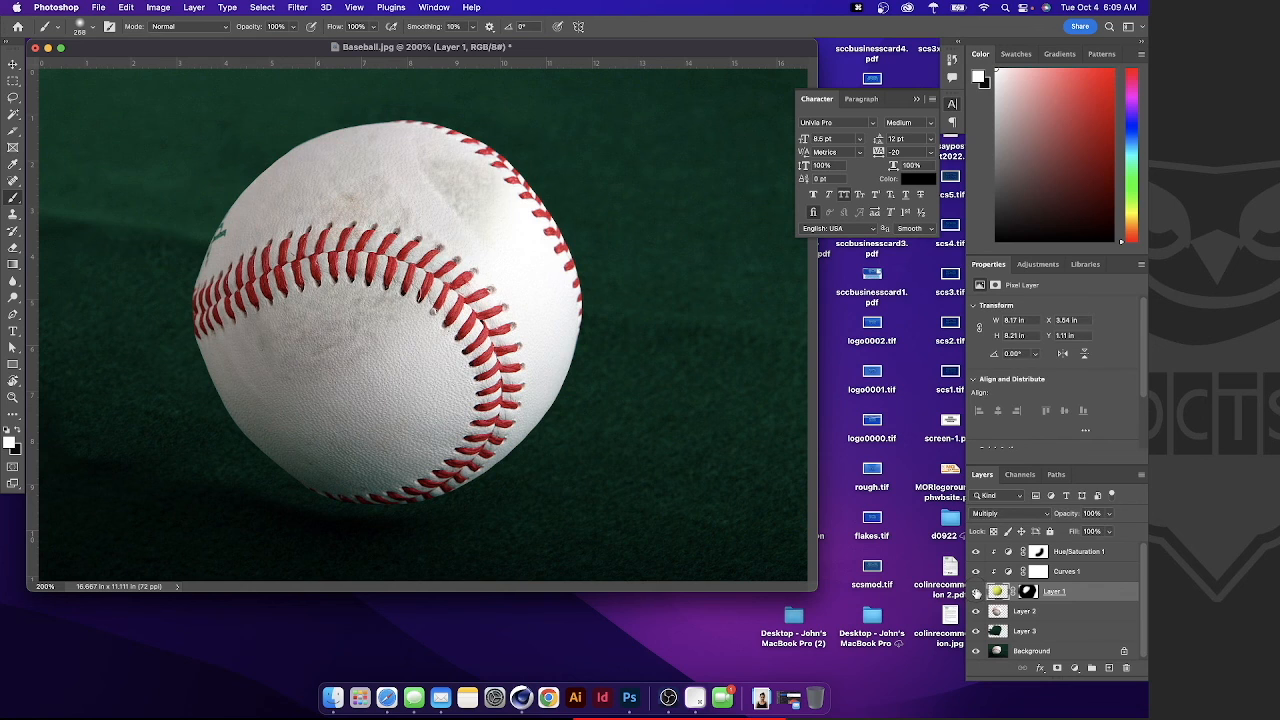
{"action": "left_click", "coordinate": [977, 592]}
{"action": "left_click", "coordinate": [977, 592]}
{"action": "left_click", "coordinate": [977, 592]}
{"action": "left_click", "coordinate": [977, 592]}
{"action": "left_click", "coordinate": [977, 592]}
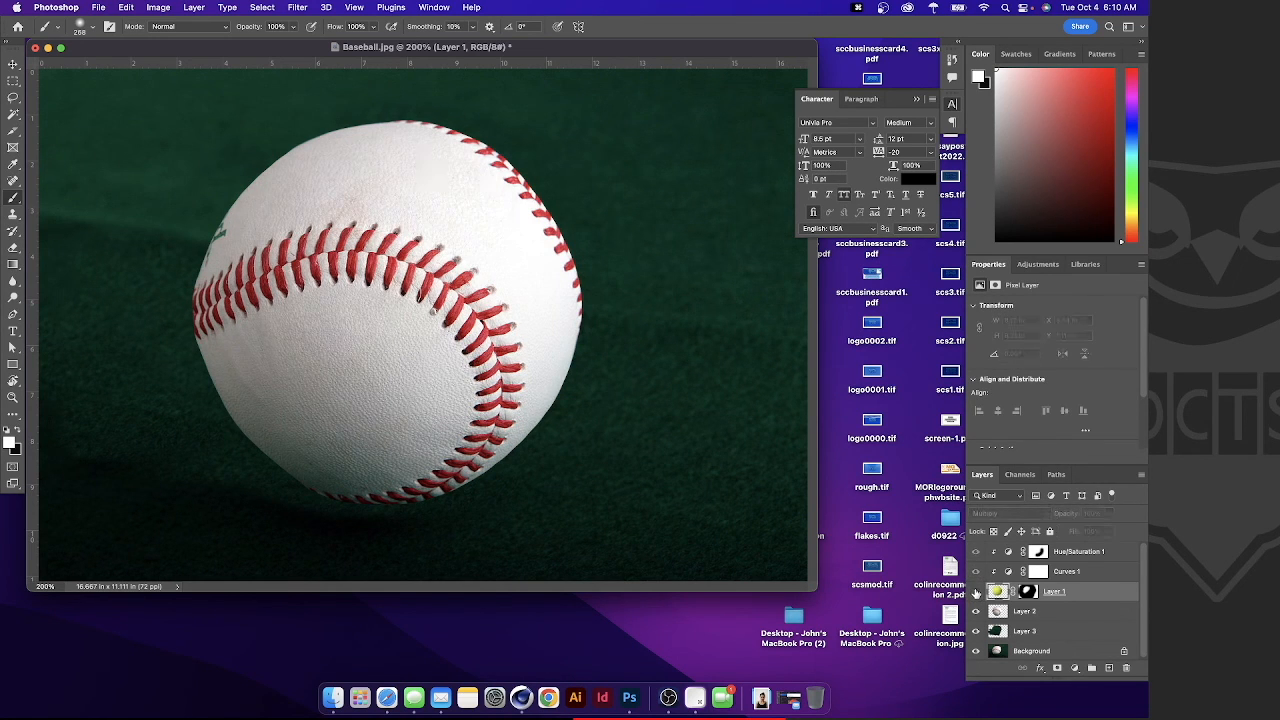
{"action": "left_click", "coordinate": [977, 592]}
{"action": "left_click", "coordinate": [977, 592]}
{"action": "left_click", "coordinate": [977, 592]}
{"action": "key", "text": "super+minus"}
{"action": "key", "text": "super+minus"}
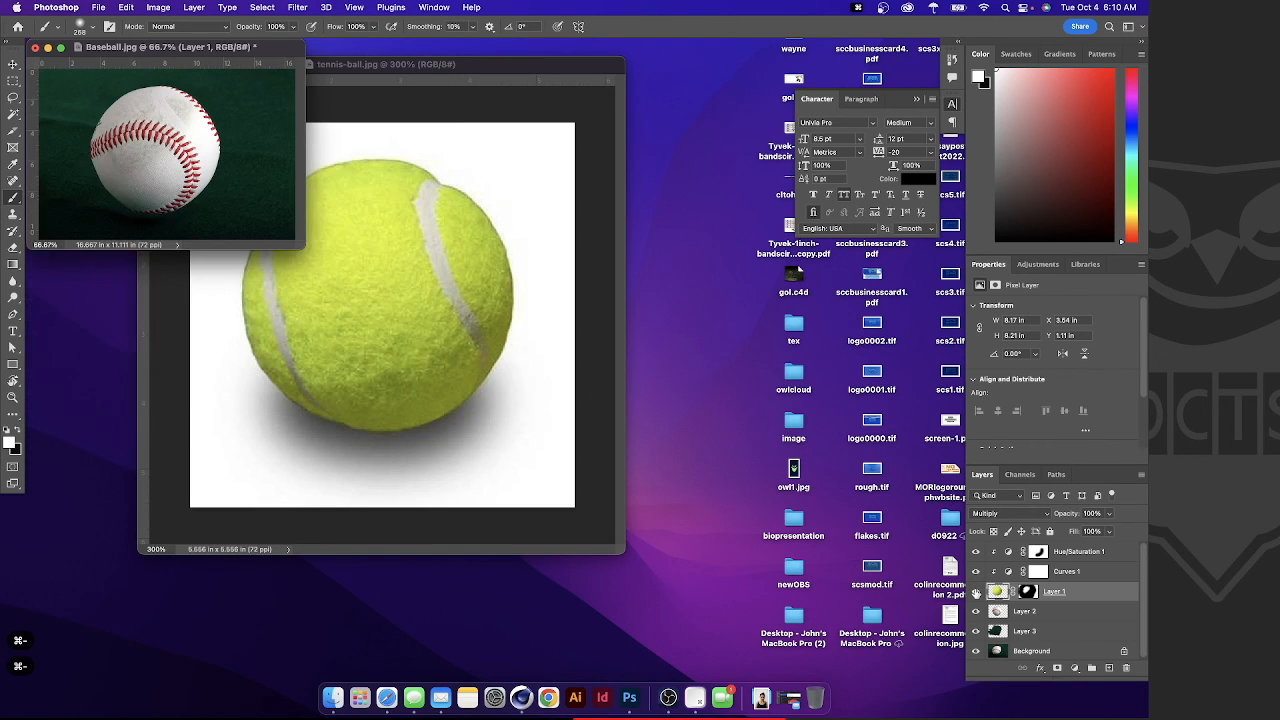
{"action": "key", "text": "super+plus"}
{"action": "key", "text": "super+plus"}
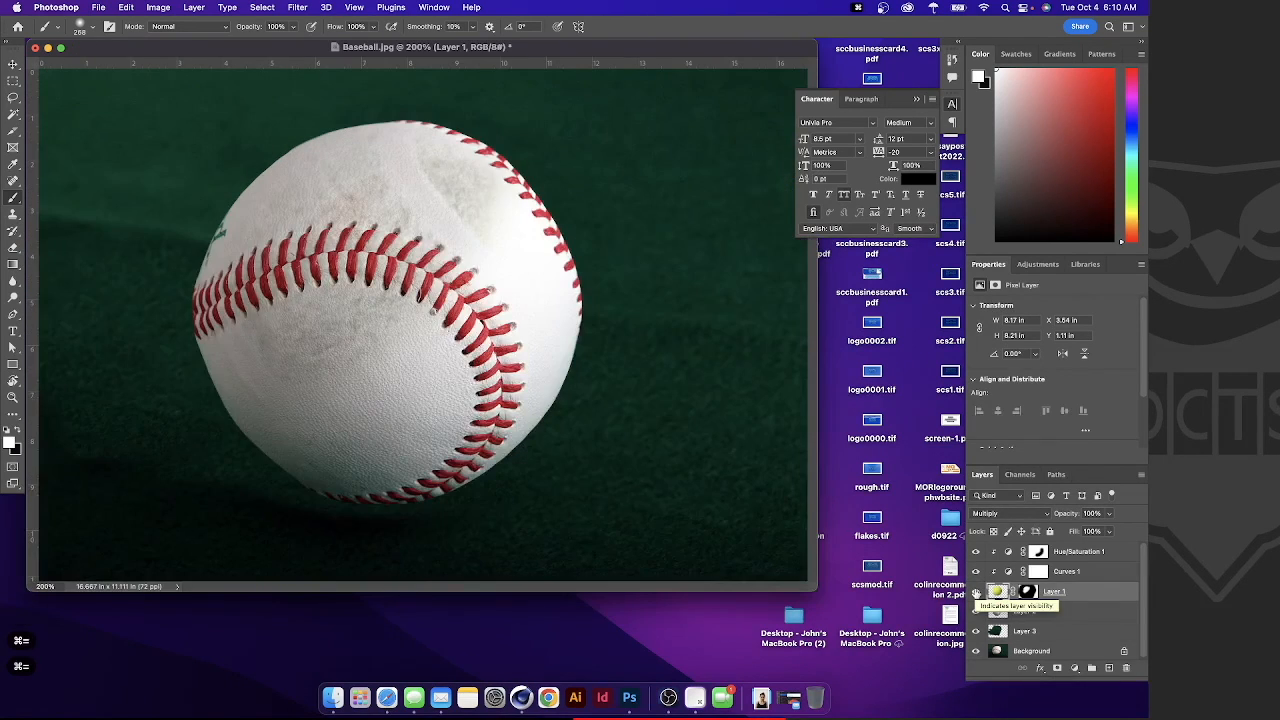